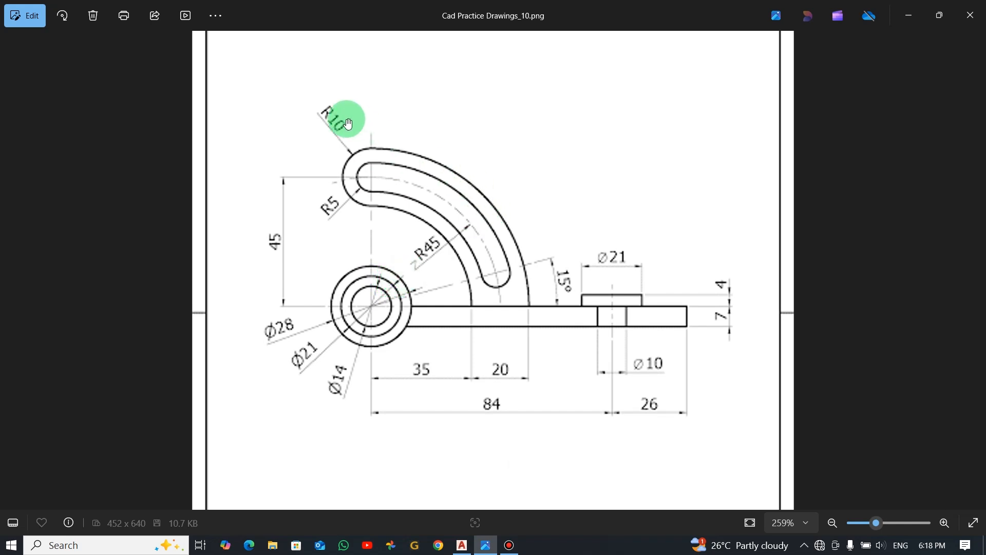
- Switch from the reference drawing to AutoCAD and draw a circle of diameter 14 in the empty model space
{"action": "scroll", "coordinate": [347, 349], "scroll_direction": "up", "scroll_amount": 2}
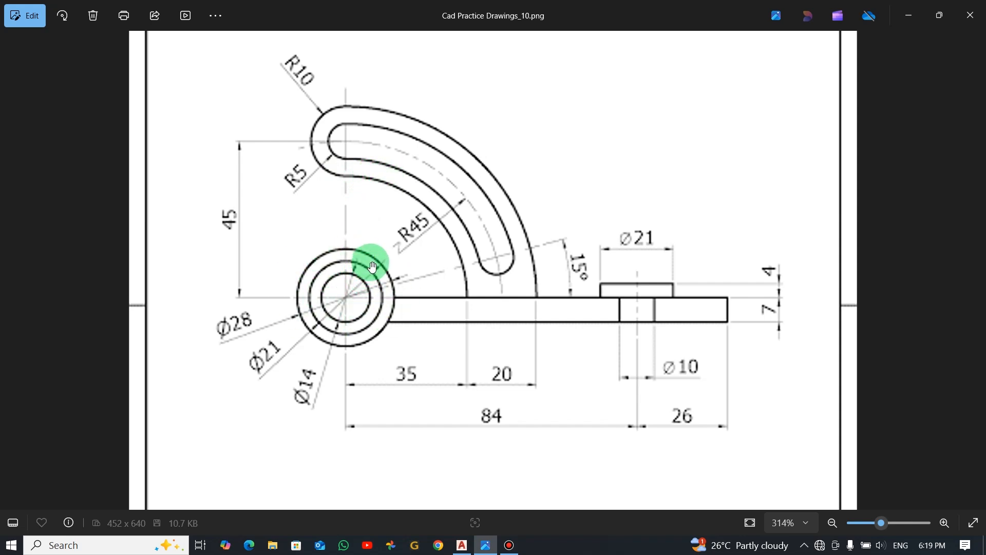
{"action": "key", "text": "alt+Tab"}
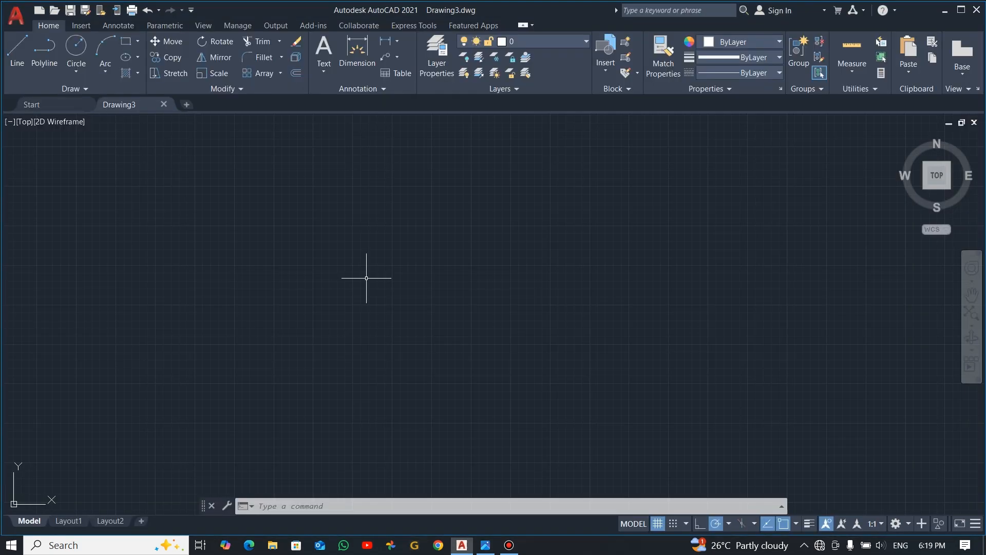
{"action": "left_click", "coordinate": [80, 73]}
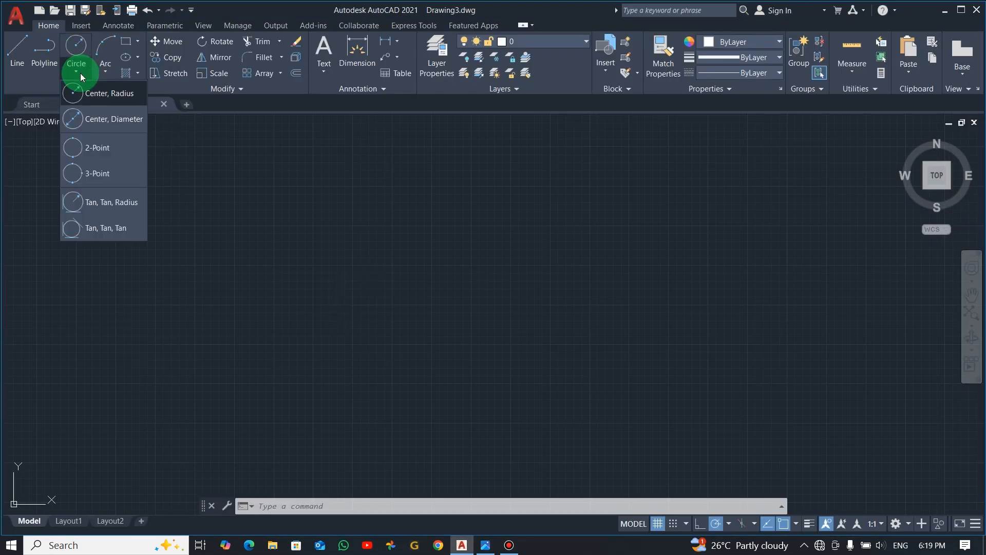
{"action": "left_click", "coordinate": [95, 119]}
{"action": "key", "text": "alt+Tab"}
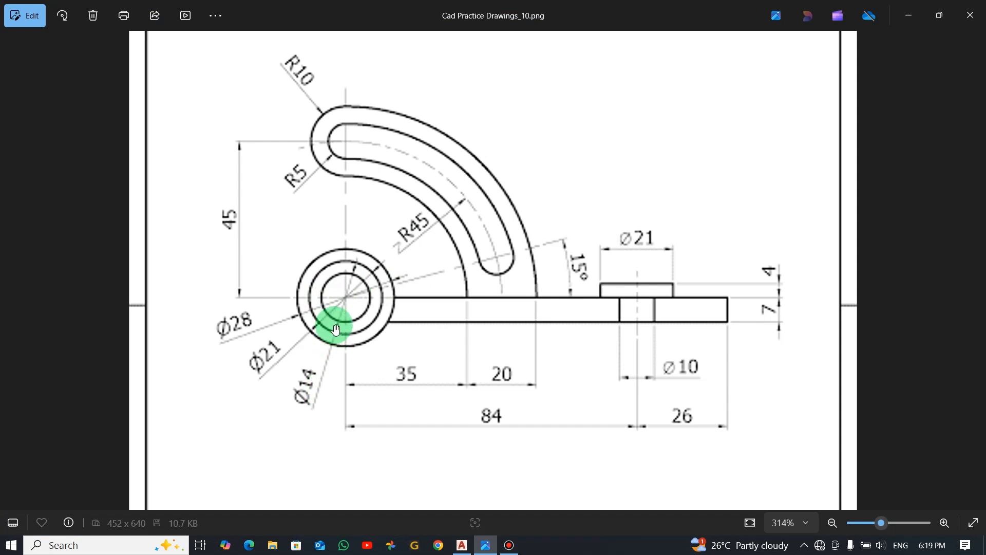
{"action": "key", "text": "alt+Tab"}
{"action": "left_click", "coordinate": [344, 280]}
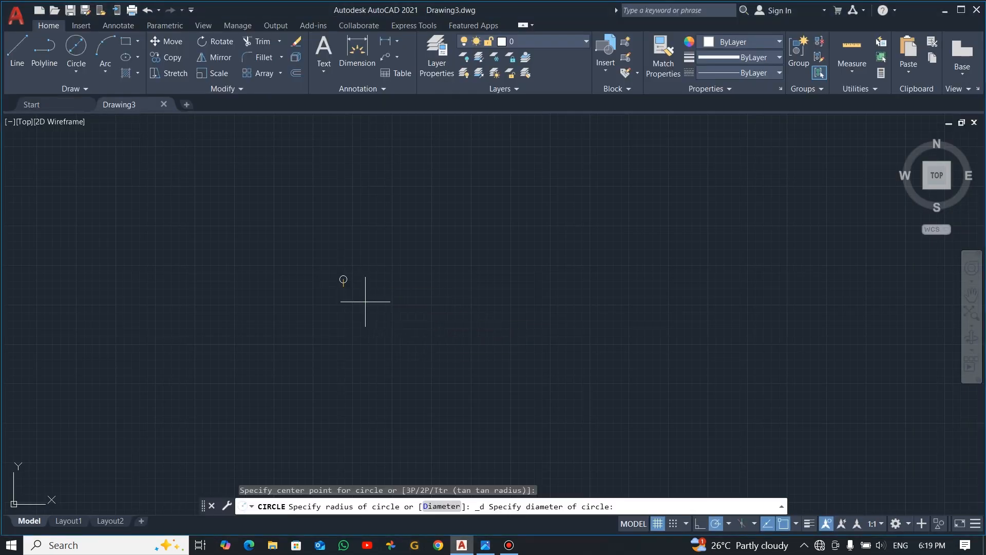
{"action": "type", "text": "14"}
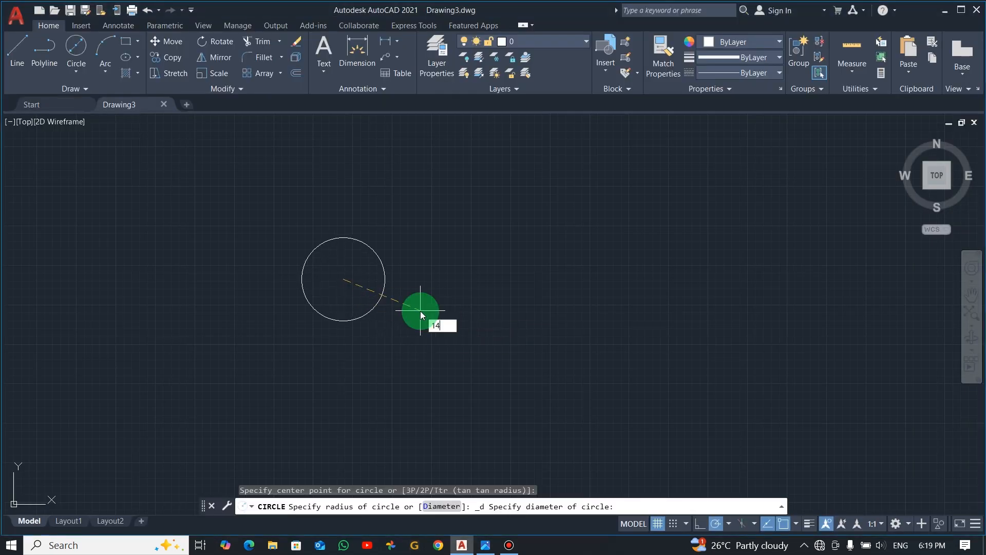
{"action": "key", "text": "Return"}
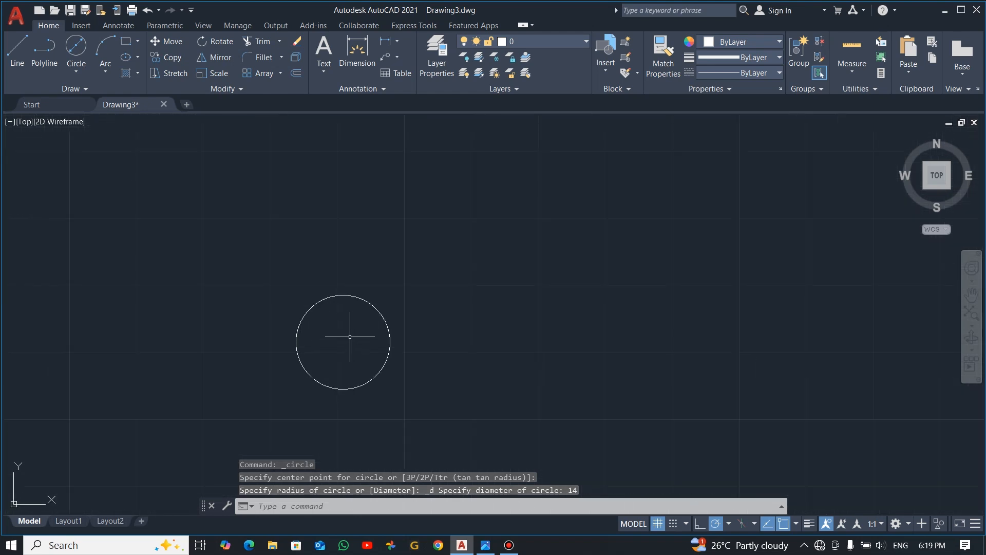
- Draw a circle of diameter 21 concentric with the first circle, checking the reference drawing
{"action": "middle_click_drag", "start_coordinate": [350, 336], "coordinate": [368, 274]}
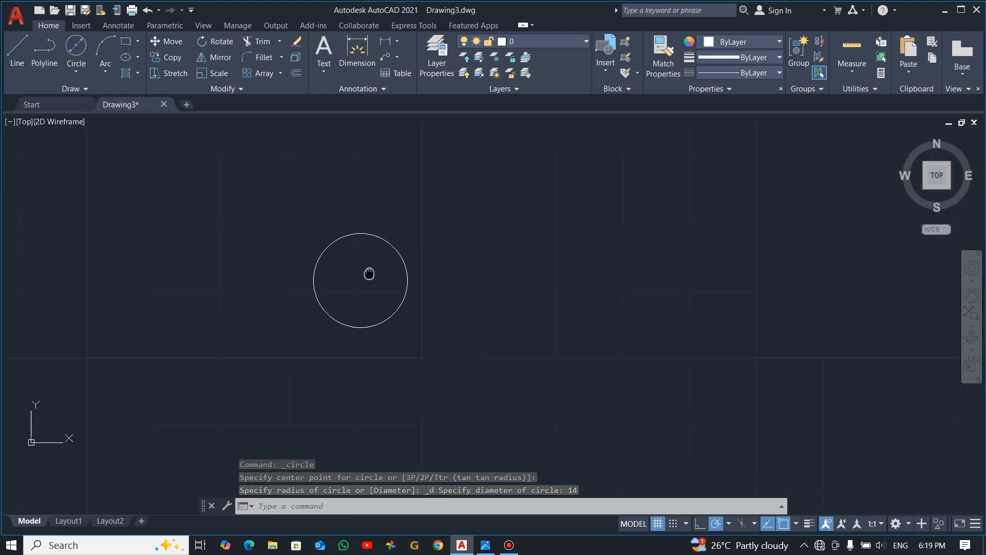
{"action": "left_click", "coordinate": [74, 43]}
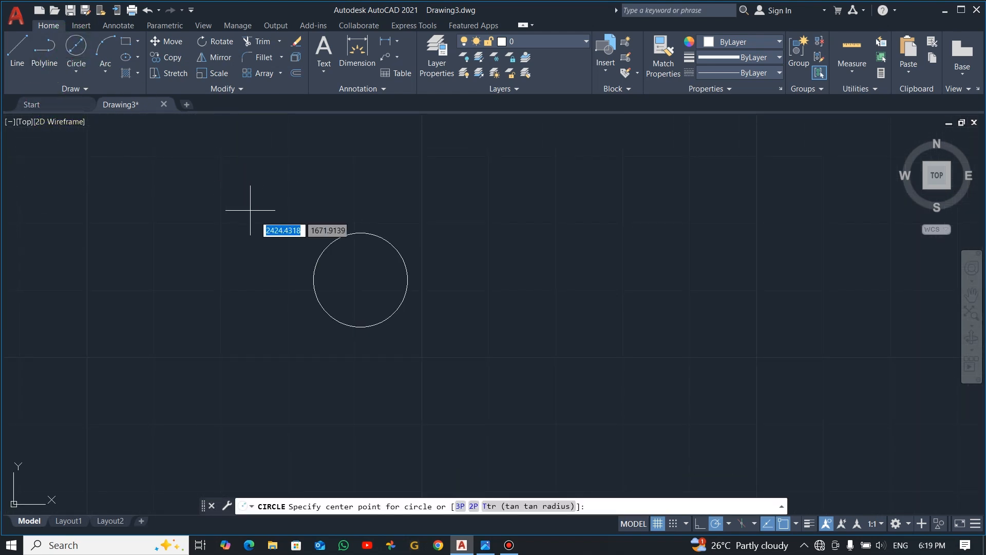
{"action": "left_click", "coordinate": [360, 279]}
{"action": "key", "text": "alt+Tab"}
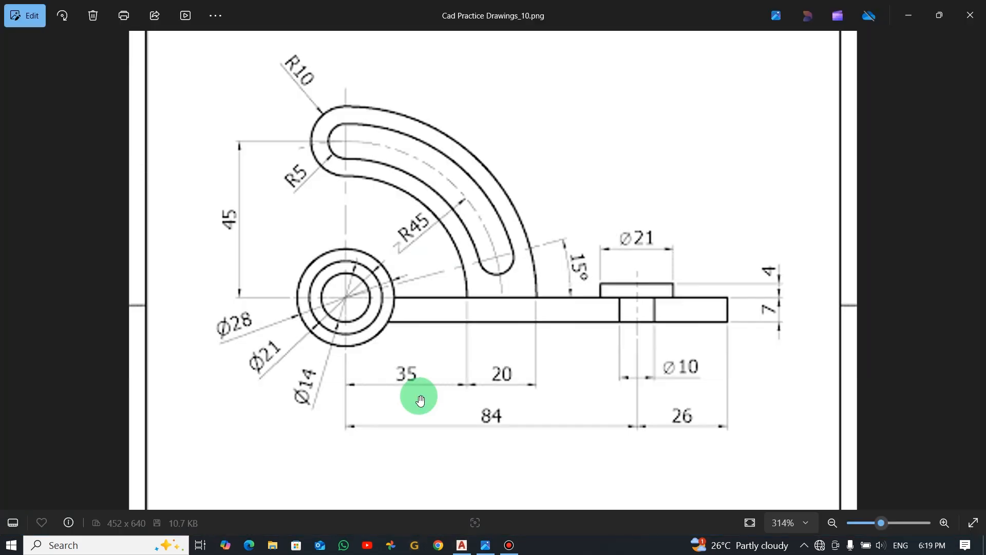
{"action": "key", "text": "alt+Tab"}
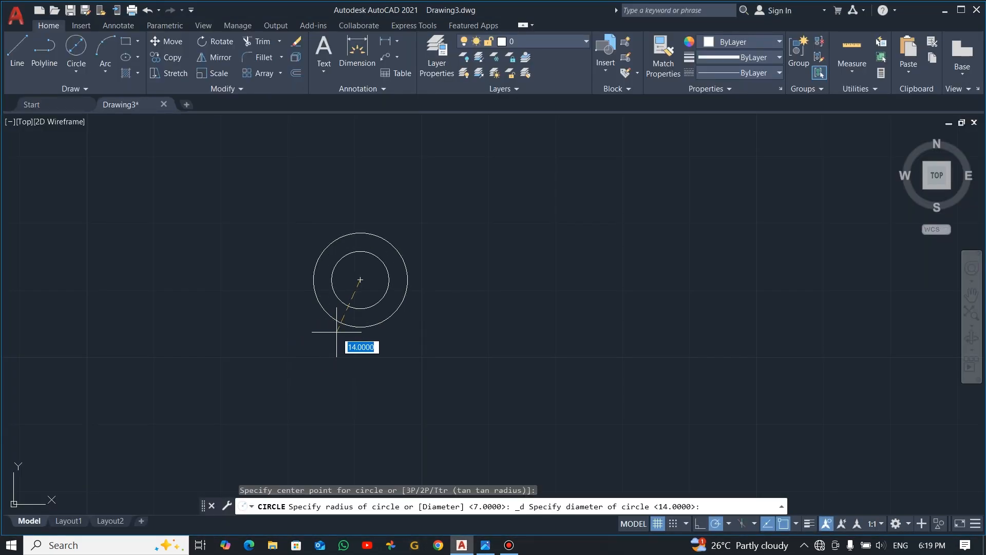
{"action": "type", "text": "21"}
{"action": "key", "text": "Return"}
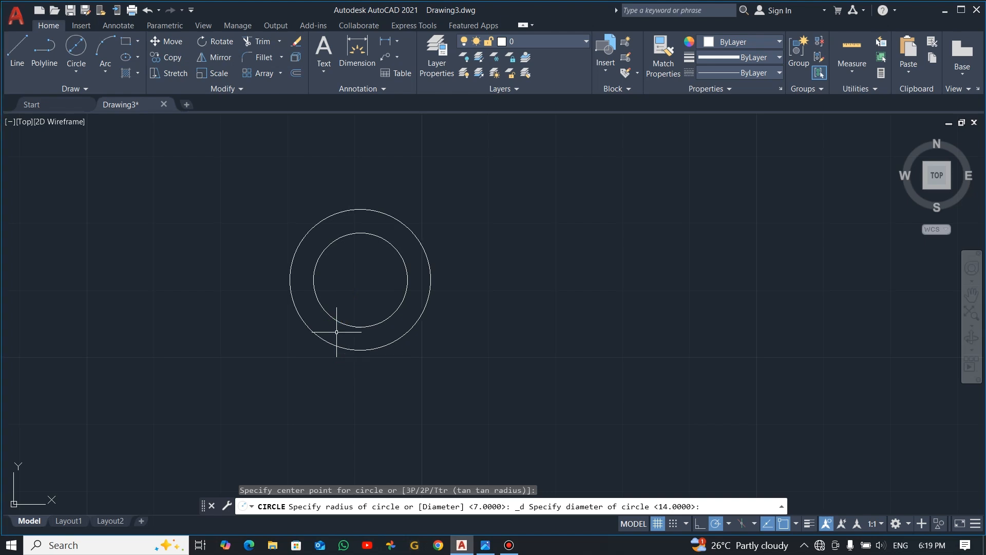
- Add an outer circle of diameter 28 on the same center as the two existing circles
{"action": "left_click", "coordinate": [74, 44]}
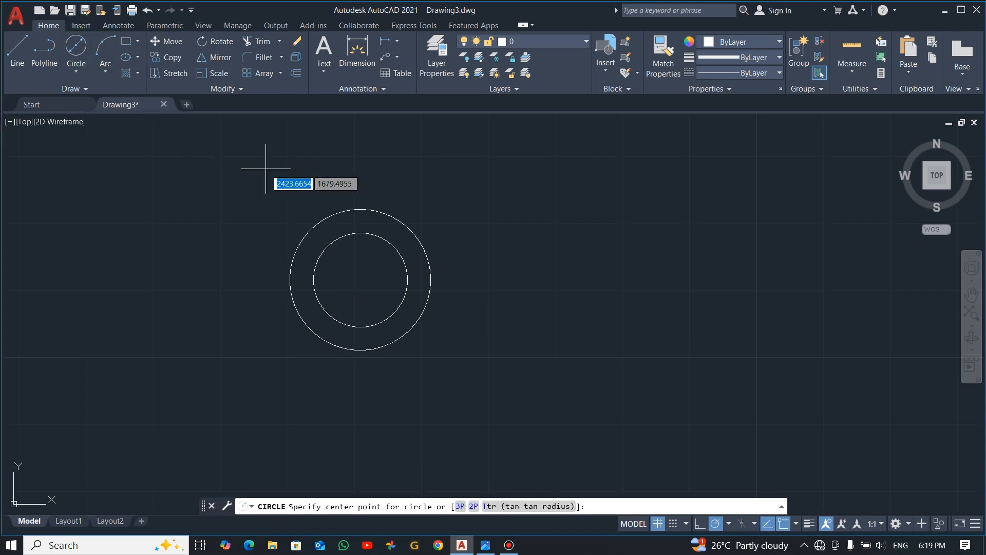
{"action": "left_click", "coordinate": [360, 279]}
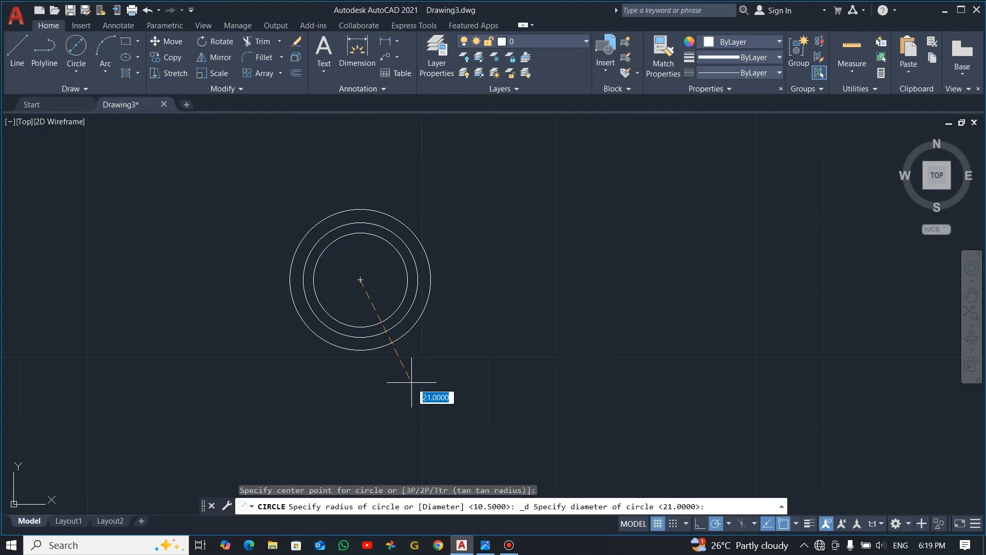
{"action": "type", "text": "28"}
{"action": "key", "text": "Return"}
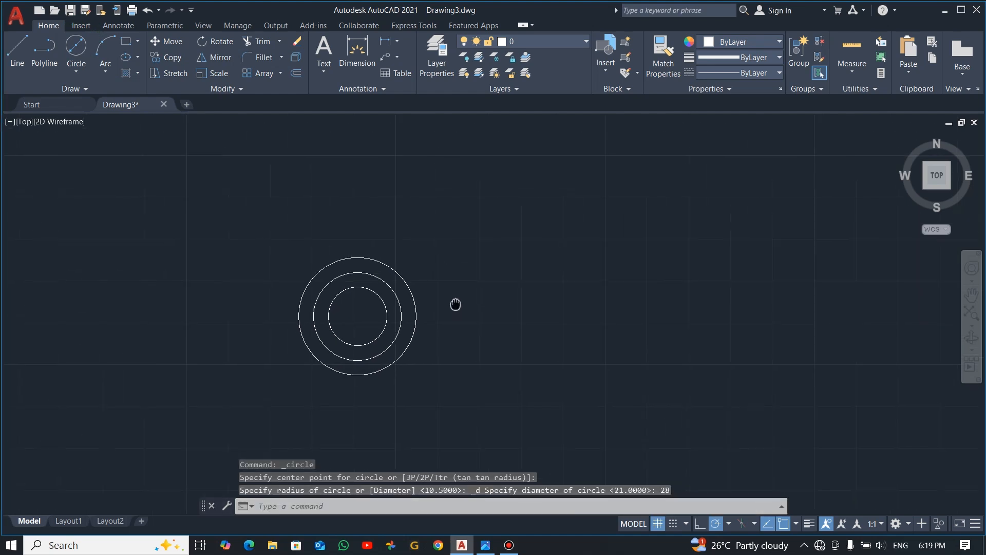
- Draw a horizontal line 110 long to the right from the common center of the circles
{"action": "key", "text": "alt+Tab"}
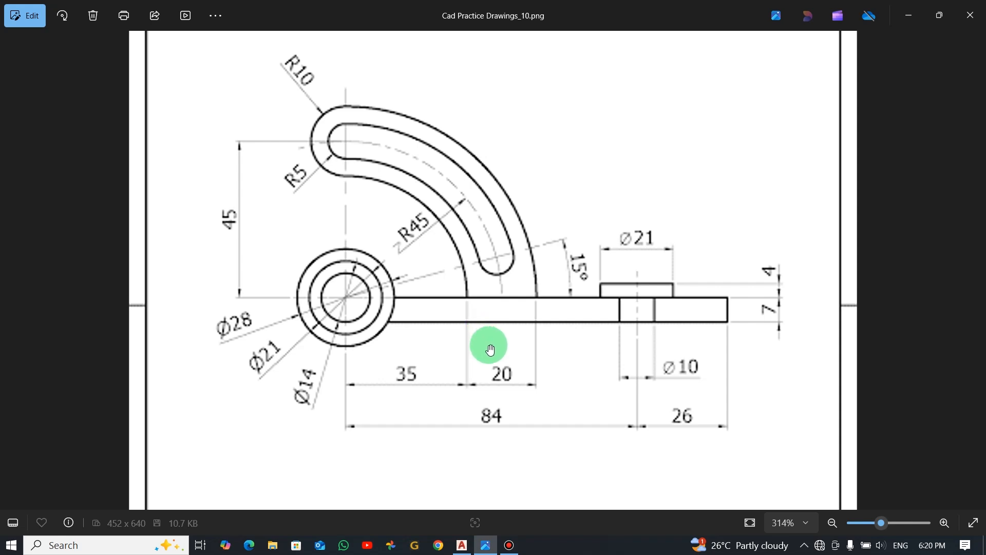
{"action": "key", "text": "alt+Tab"}
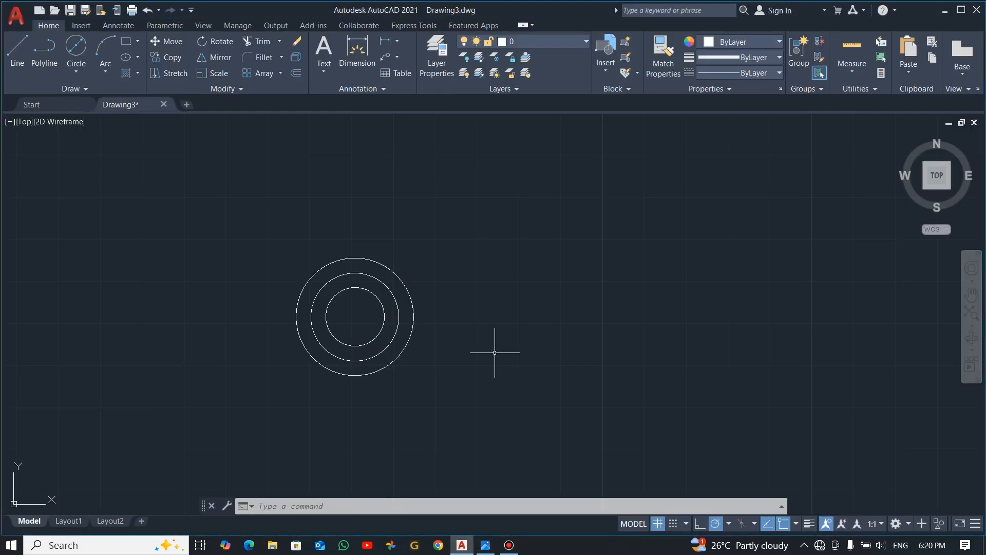
{"action": "left_click", "coordinate": [17, 49]}
{"action": "left_click", "coordinate": [355, 316]}
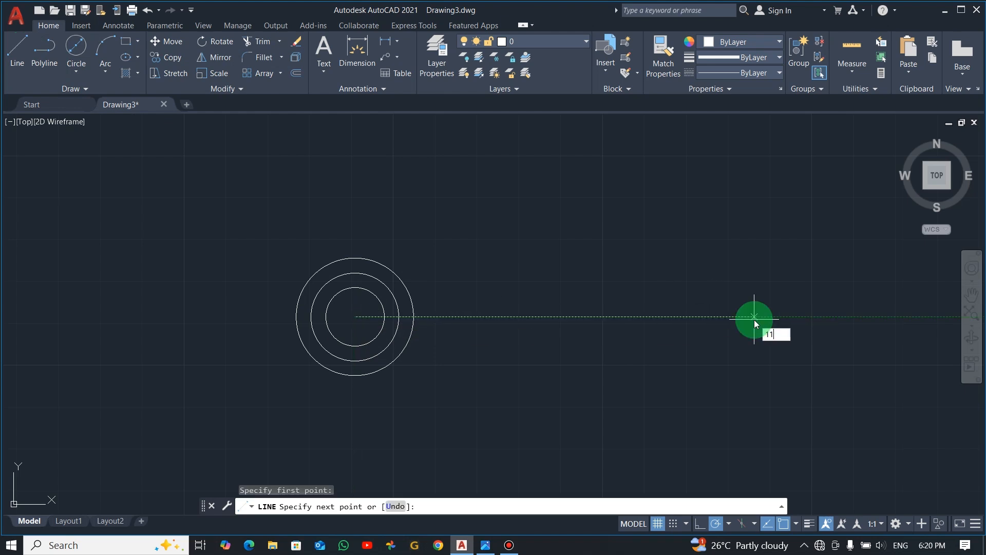
{"action": "type", "text": "110"}
{"action": "key", "text": "Return"}
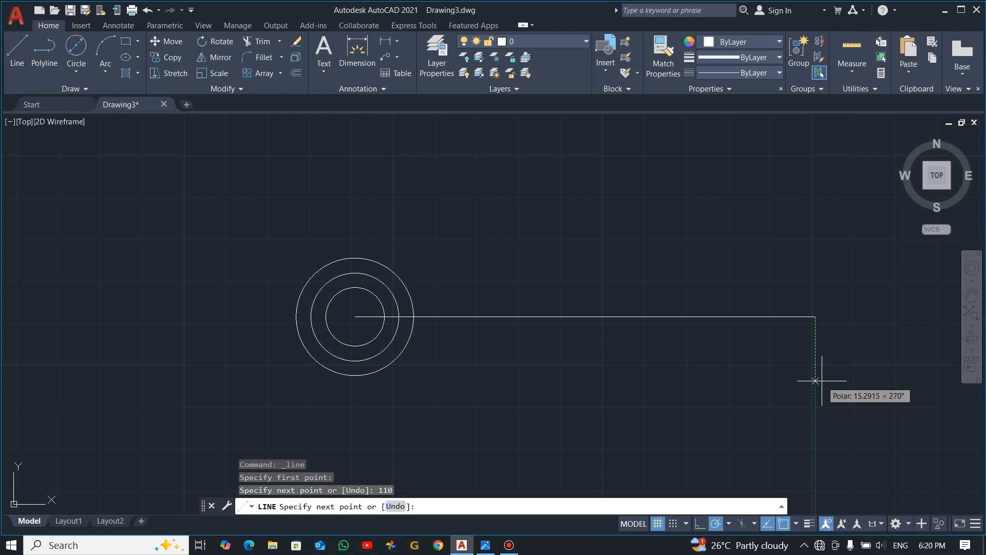
- Continue the line 7 down from the bar's far end and horizontally back to the outer circle, closing the bar outline
{"action": "key", "text": "alt+Tab"}
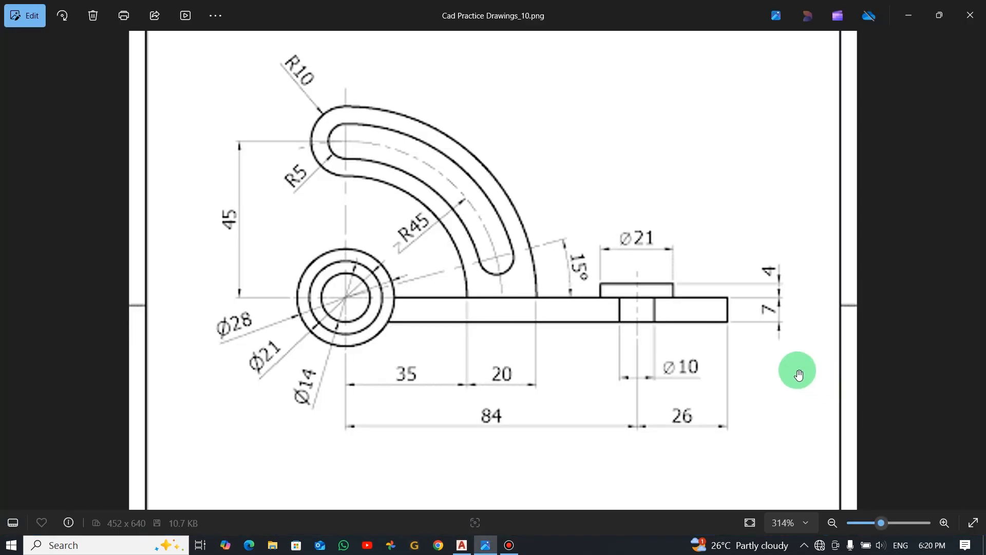
{"action": "key", "text": "alt+Tab"}
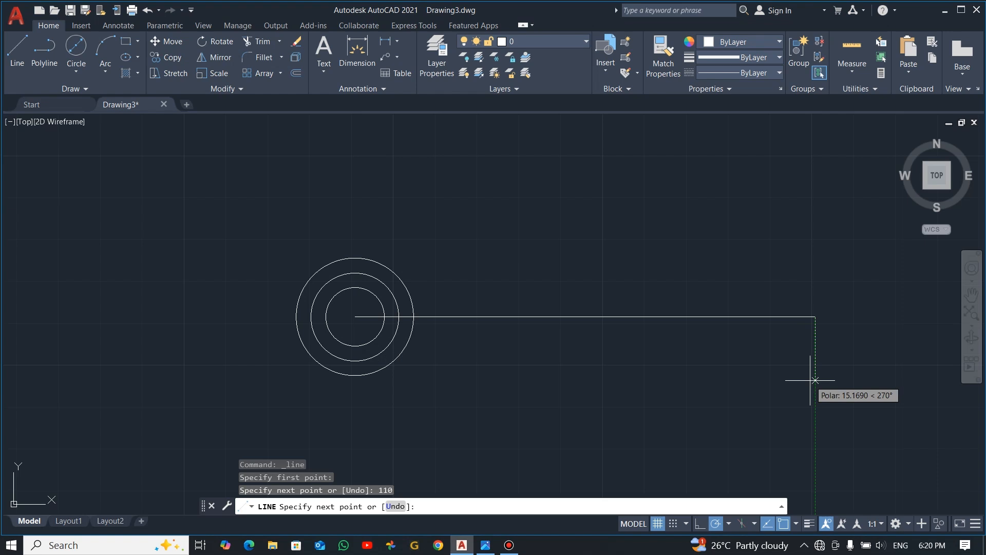
{"action": "type", "text": "7"}
{"action": "key", "text": "Return"}
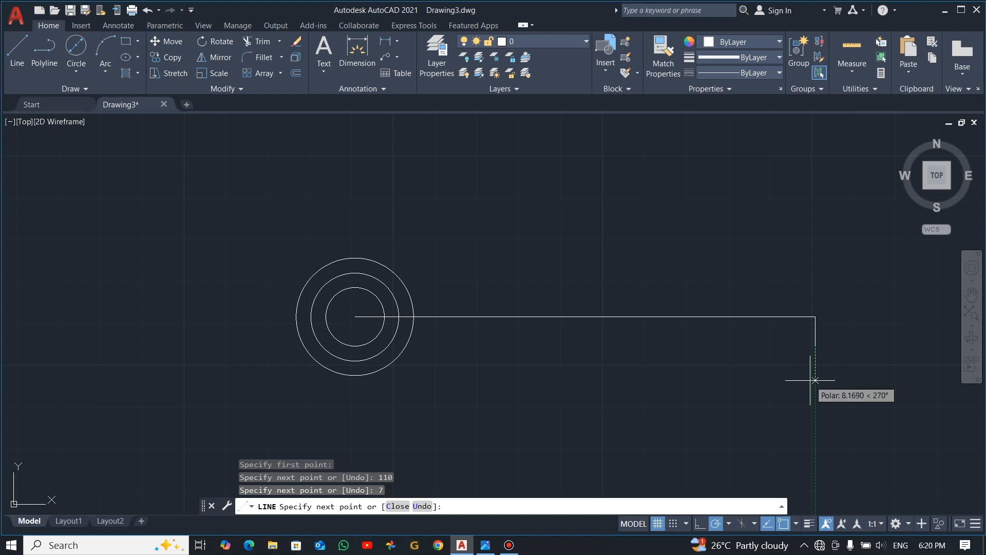
{"action": "left_click", "coordinate": [405, 345]}
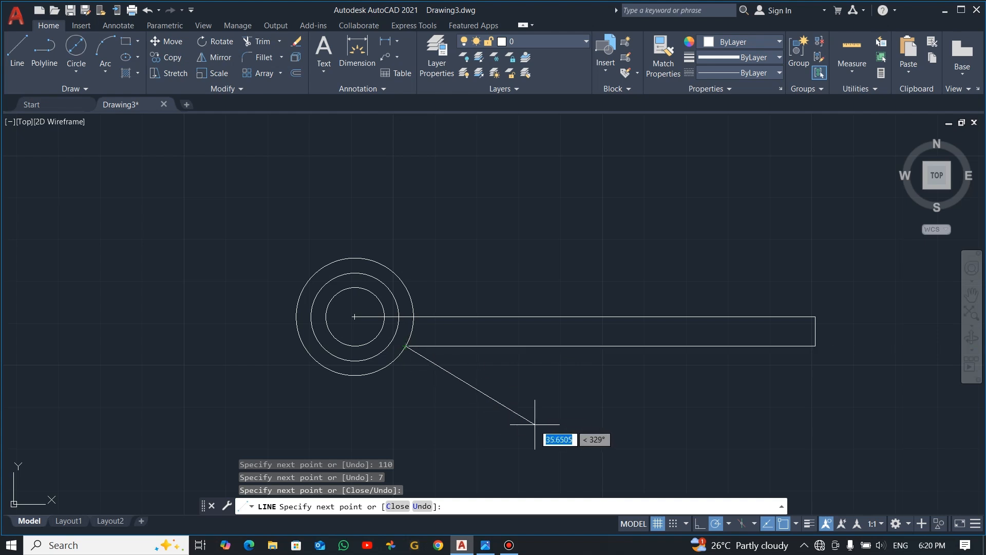
{"action": "key", "text": "Escape"}
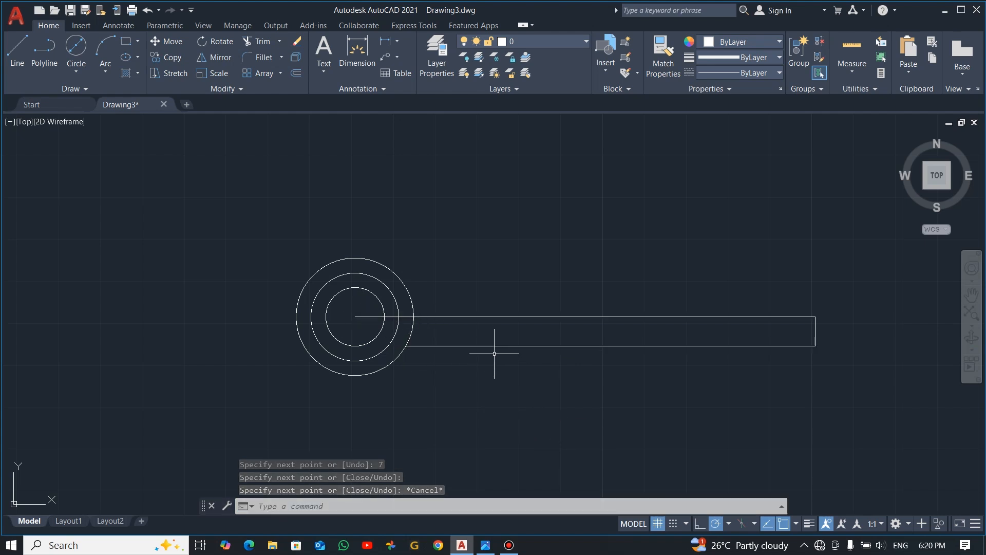
- Draw a vertical line 45 long upward from the center of the concentric circles
{"action": "key", "text": "alt+Tab"}
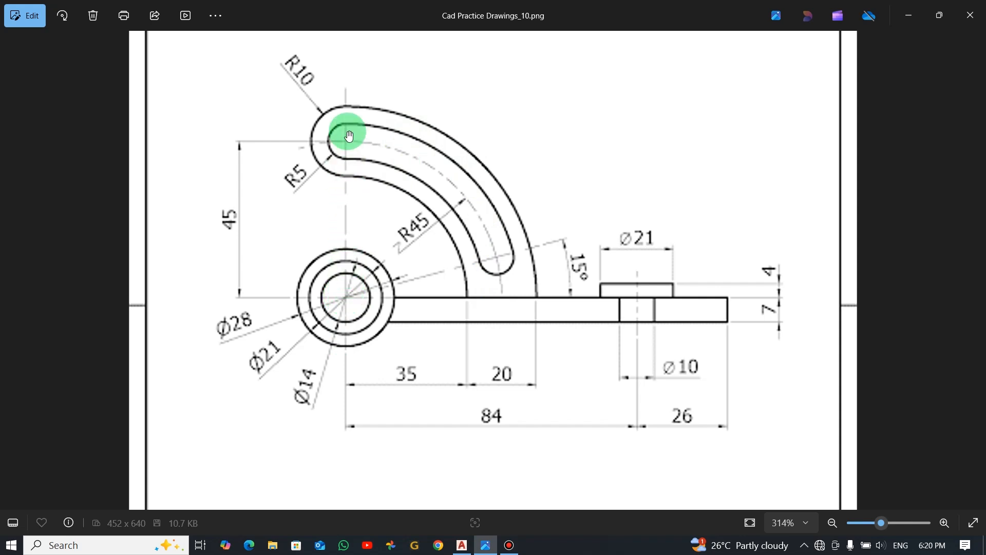
{"action": "key", "text": "alt+Tab"}
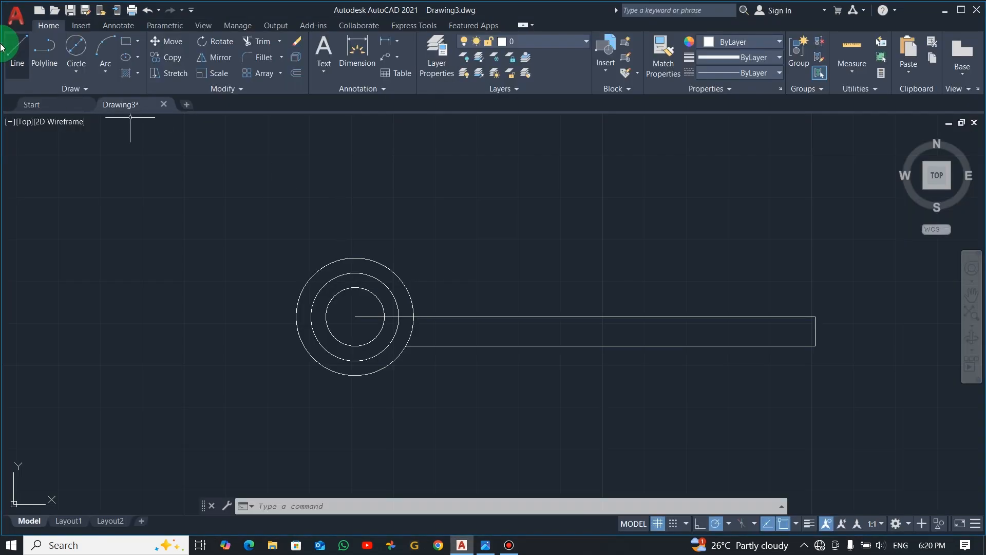
{"action": "left_click", "coordinate": [17, 54]}
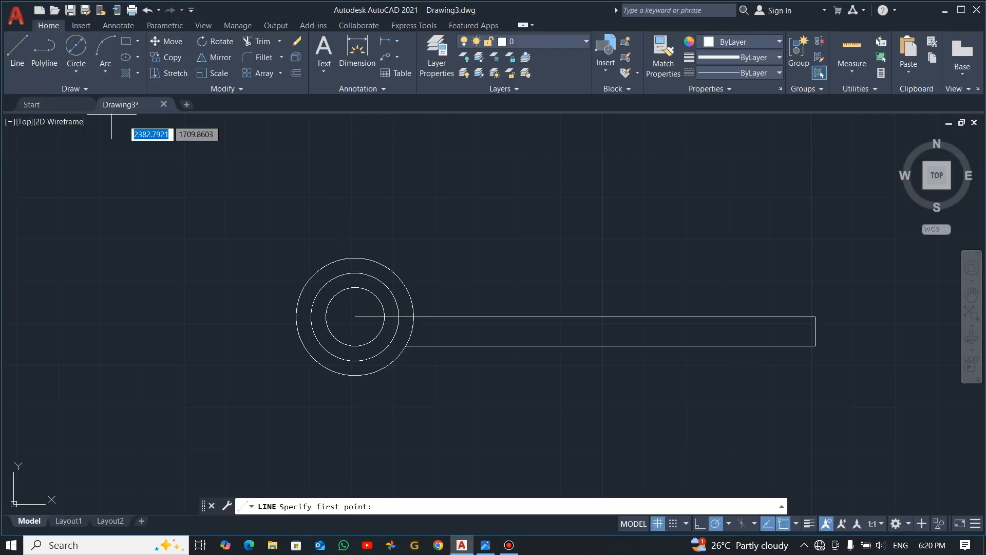
{"action": "left_click", "coordinate": [351, 318]}
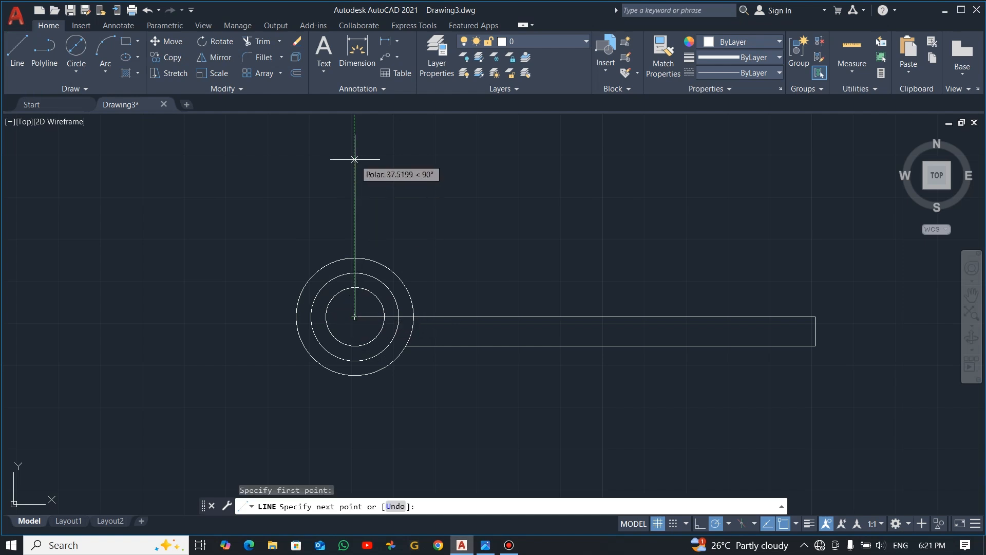
{"action": "type", "text": "45"}
{"action": "key", "text": "Return"}
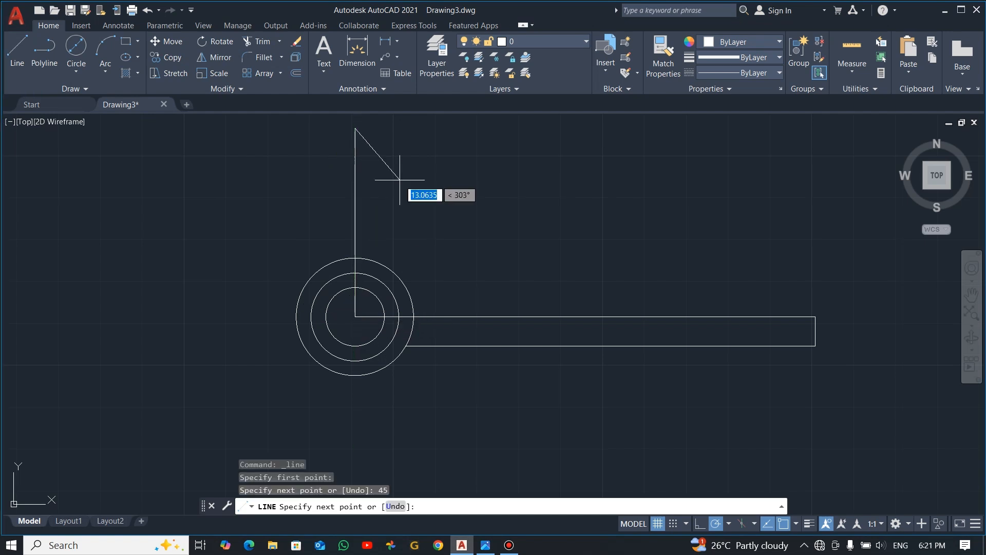
{"action": "key", "text": "Escape"}
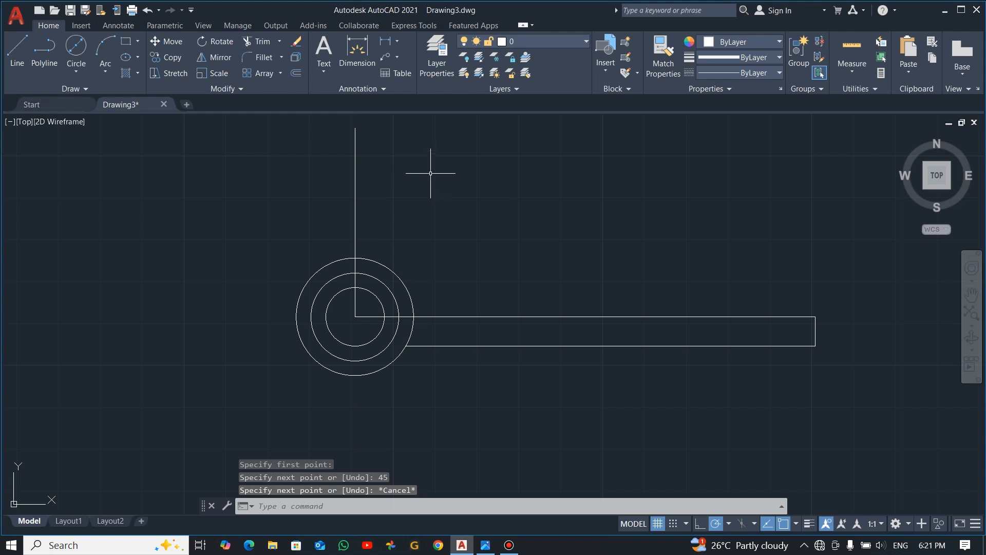
- Draw a circle of radius 5 centered on the upper end of the vertical line, following the reference image
{"action": "key", "text": "alt+Tab"}
{"action": "left_click_drag", "start_coordinate": [407, 169], "coordinate": [418, 213]}
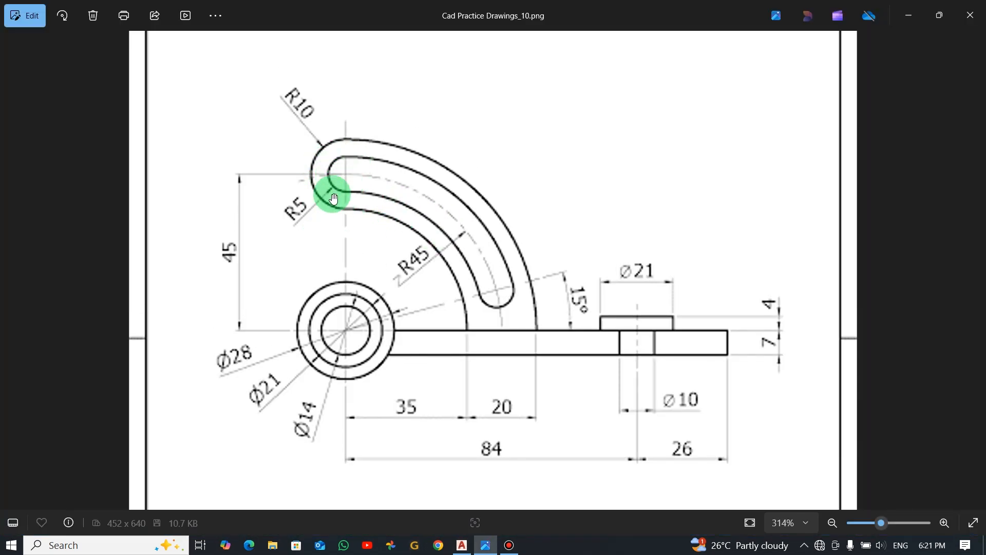
{"action": "key", "text": "alt+Tab"}
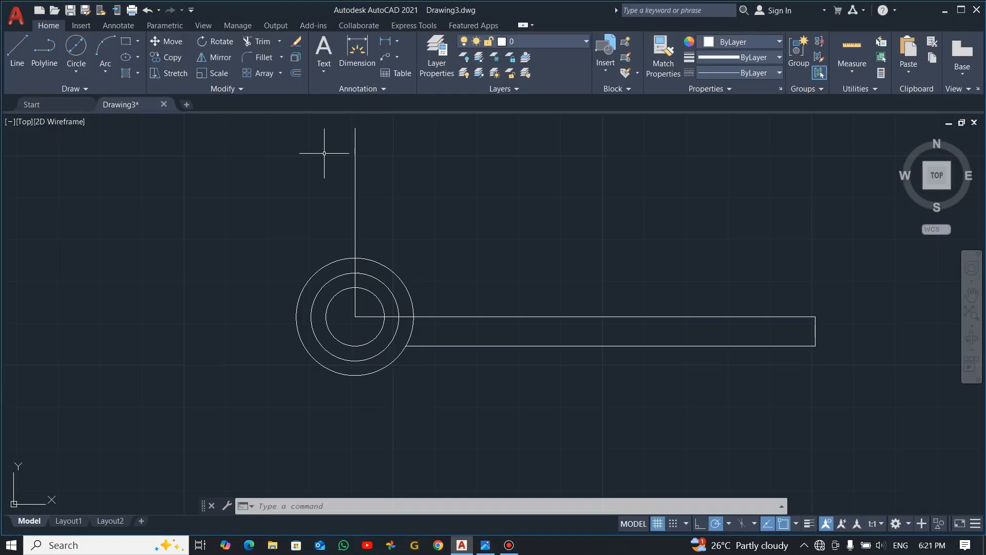
{"action": "middle_click_drag", "start_coordinate": [438, 179], "coordinate": [447, 251]}
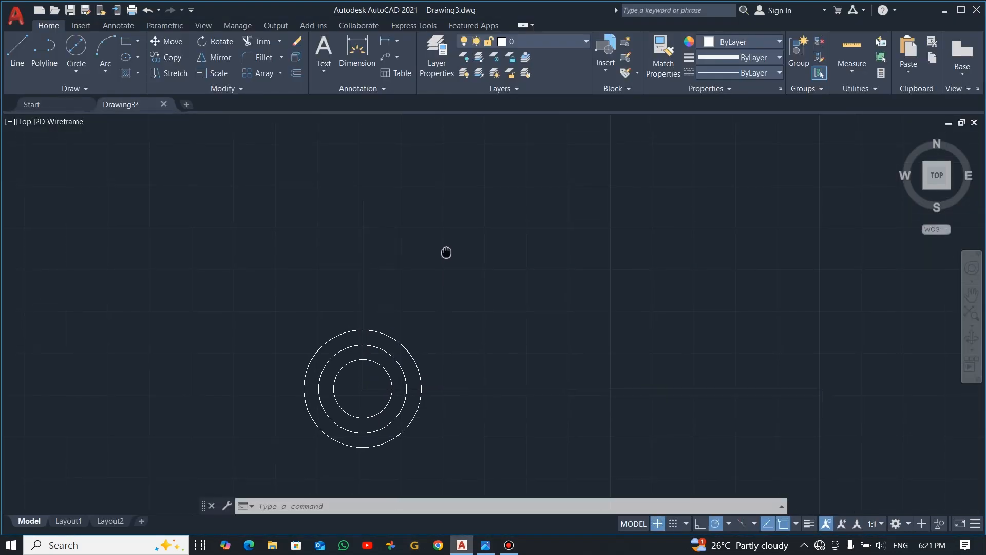
{"action": "left_click", "coordinate": [79, 76]}
{"action": "left_click", "coordinate": [97, 92]}
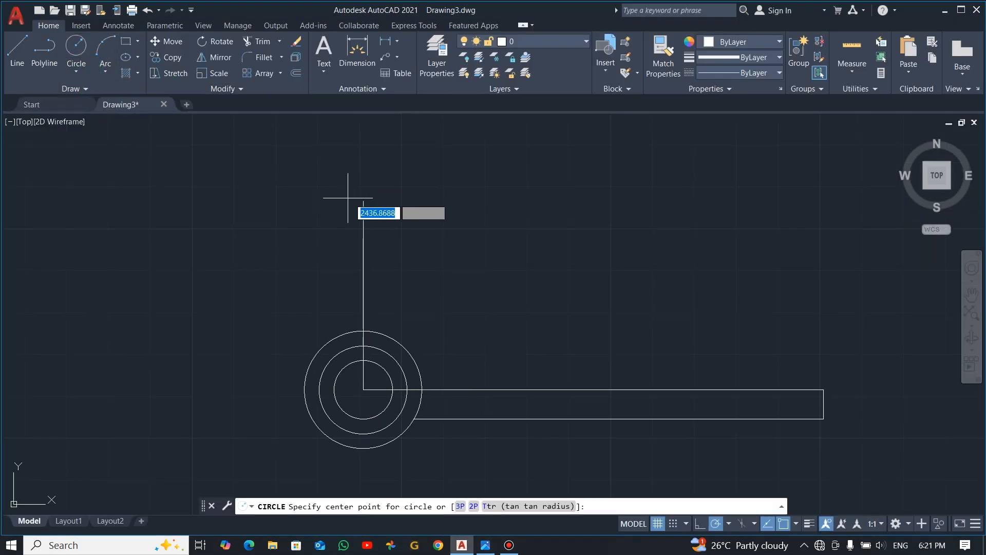
{"action": "left_click", "coordinate": [364, 201]}
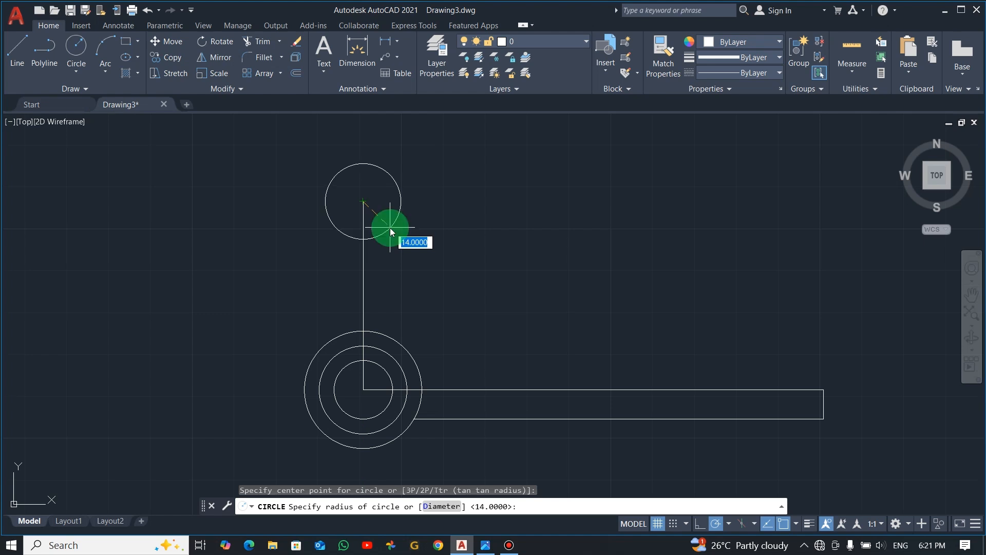
{"action": "type", "text": "5"}
{"action": "key", "text": "Return"}
- Add a concentric circle of radius 10 around the small circle at the vertical line's upper end
{"action": "key", "text": "Return"}
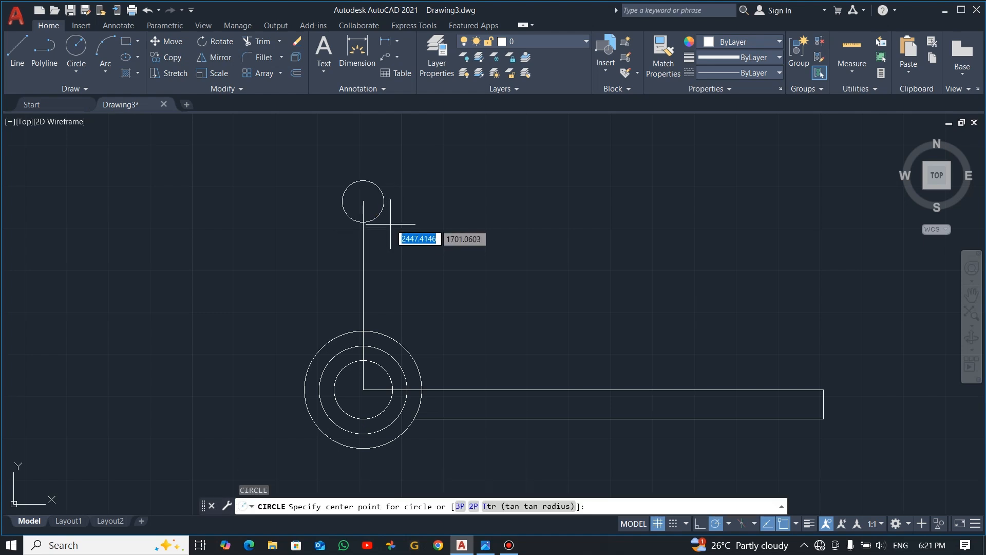
{"action": "left_click", "coordinate": [363, 202]}
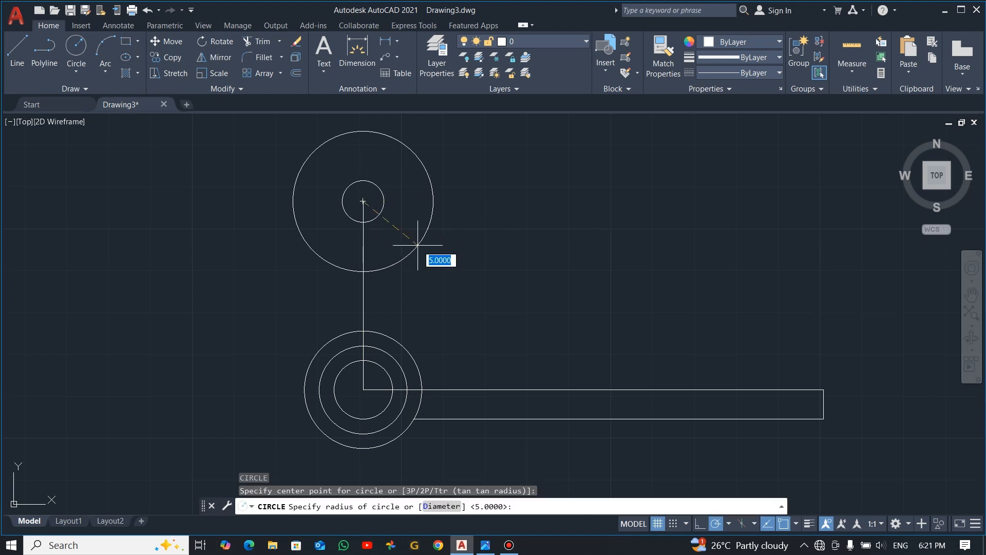
{"action": "type", "text": "10"}
{"action": "key", "text": "Return"}
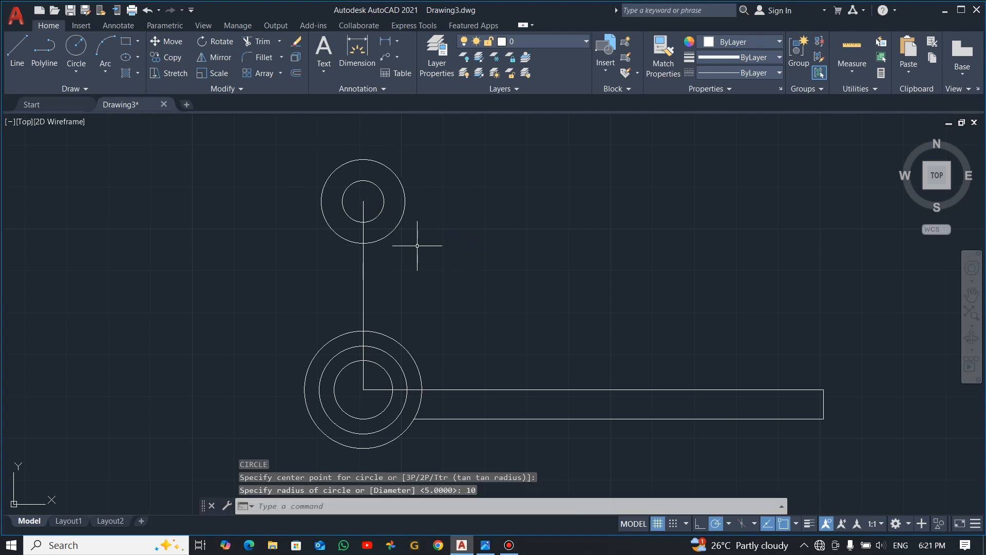
- Check the slot's centerline arc in the reference image and draw a radius 45 circle from the lower concentric circles' center
{"action": "key", "text": "alt+Tab"}
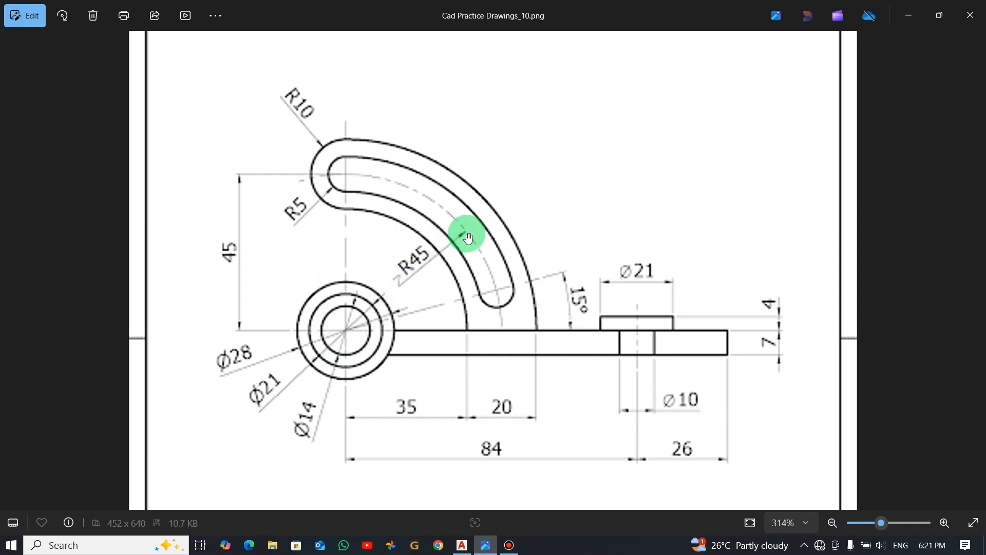
{"action": "key", "text": "alt+Tab"}
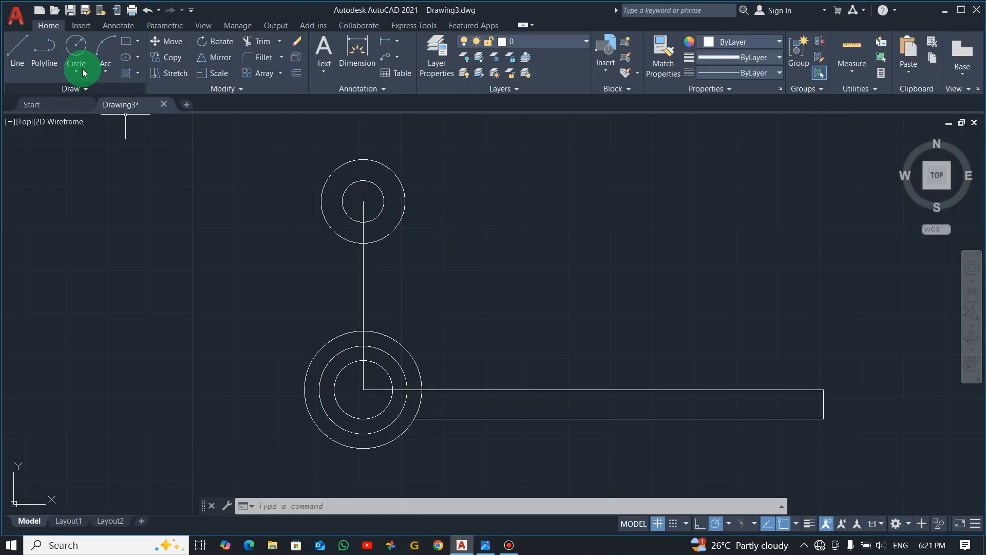
{"action": "left_click", "coordinate": [76, 48]}
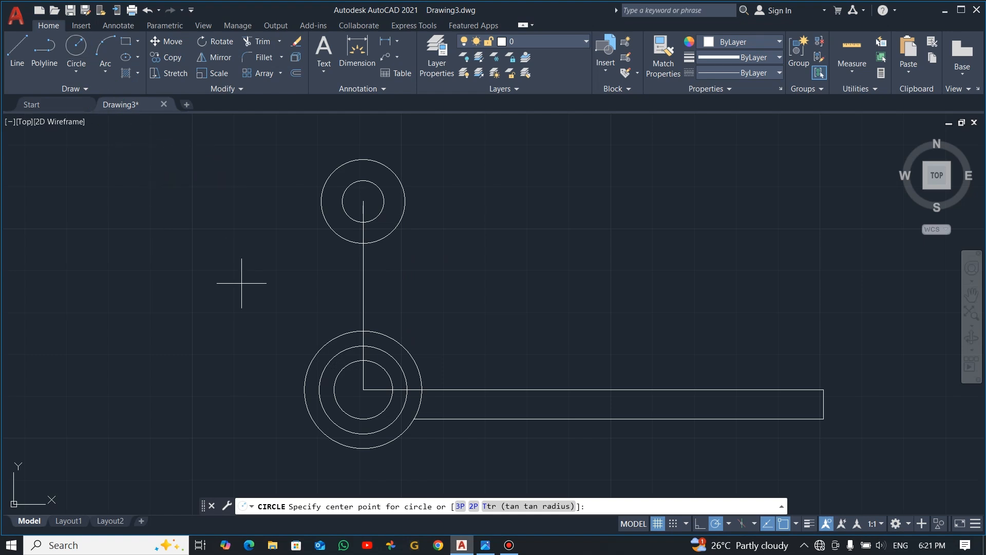
{"action": "left_click", "coordinate": [363, 389]}
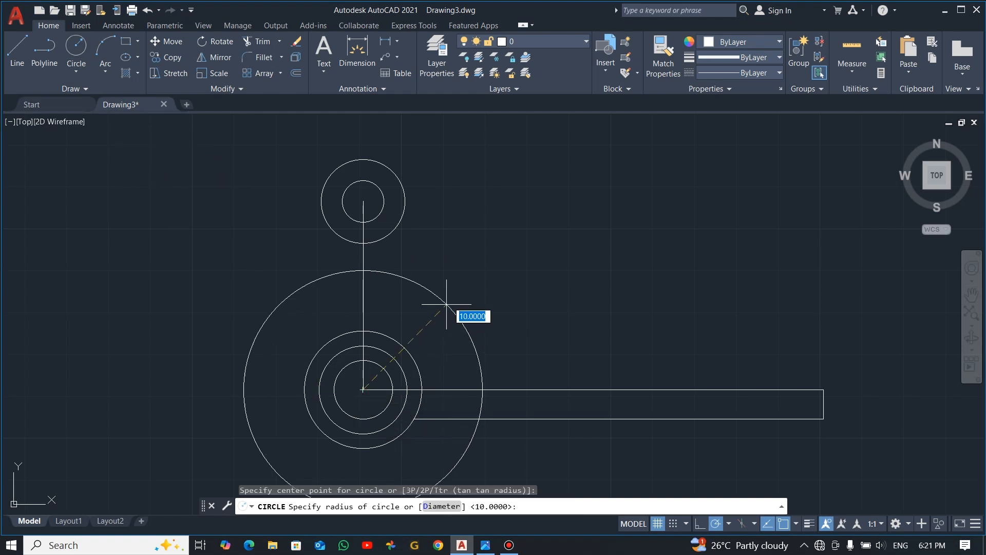
{"action": "type", "text": "45"}
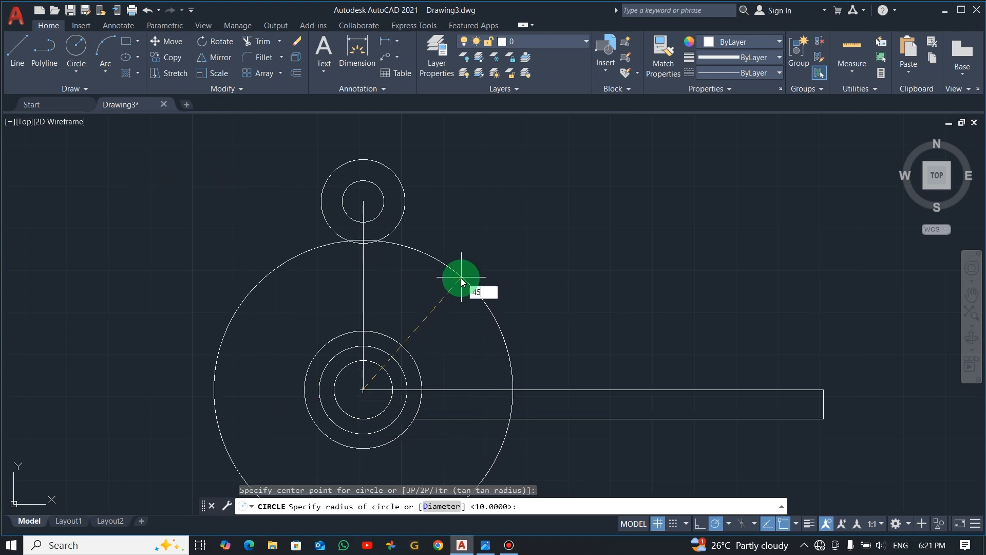
{"action": "key", "text": "Return"}
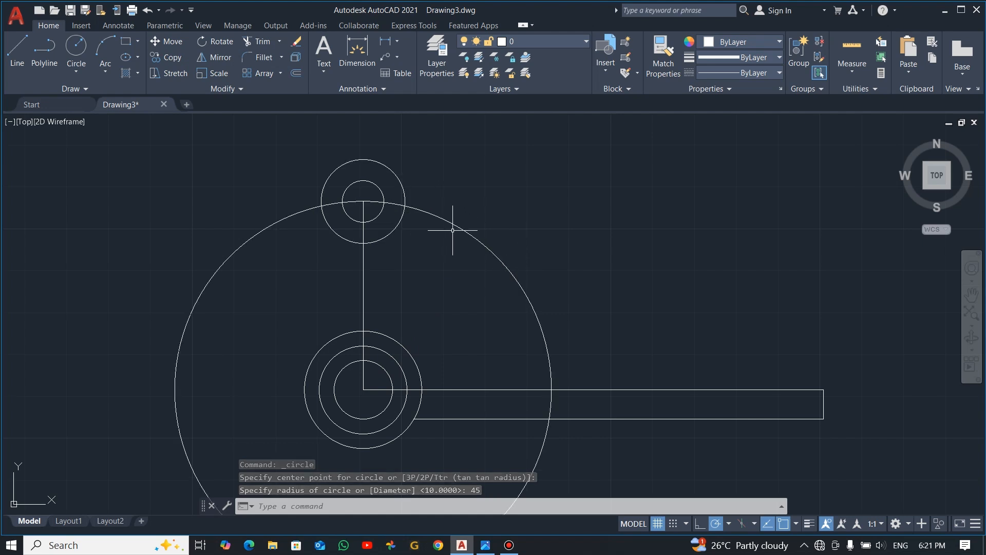
{"action": "key", "text": "Escape"}
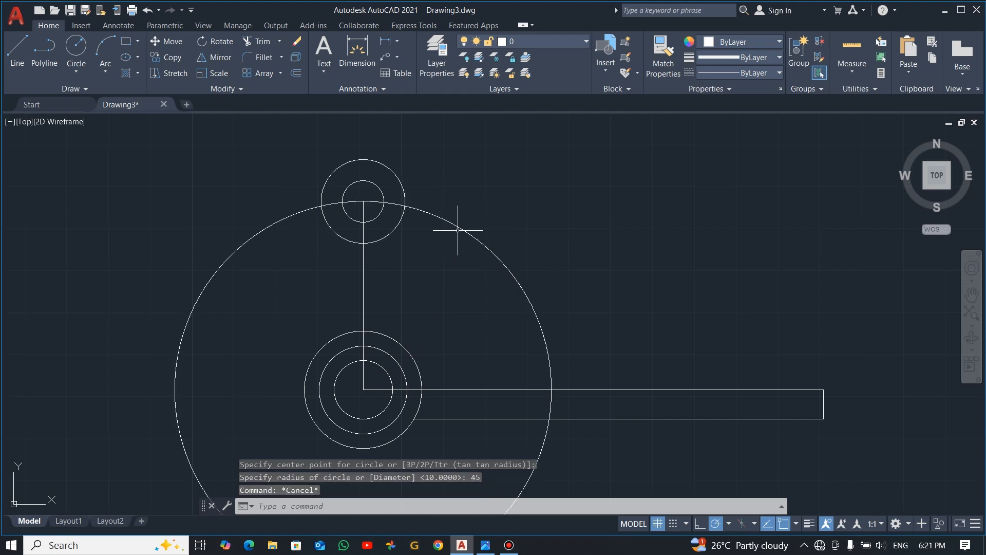
- Load the CENTER2 linetype from acadiso.lin into the drawing
{"action": "left_click", "coordinate": [461, 228]}
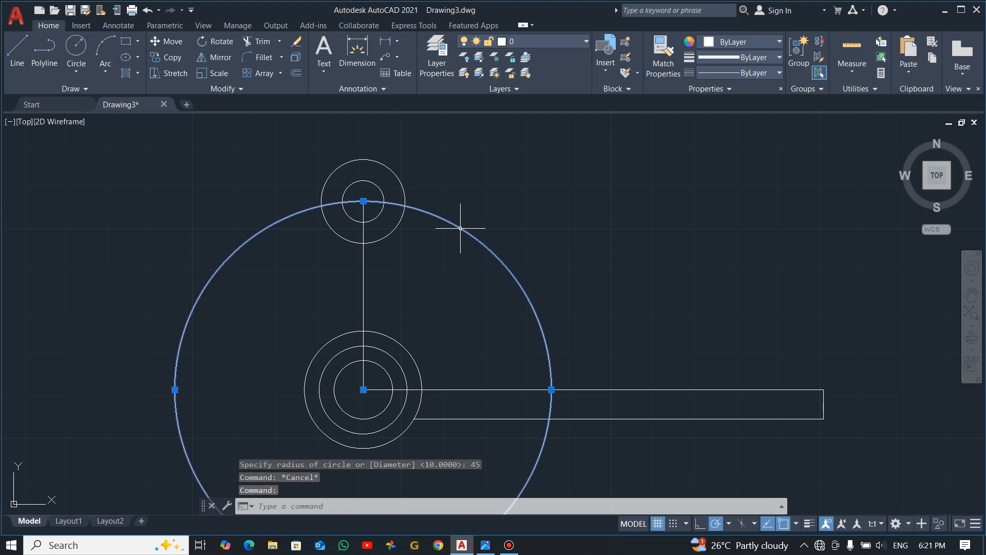
{"action": "left_click", "coordinate": [768, 71]}
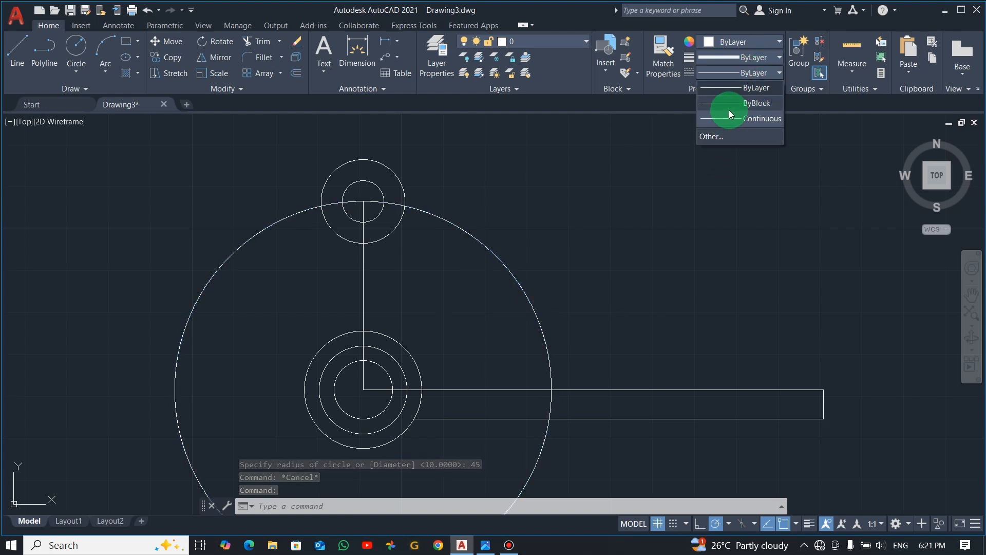
{"action": "left_click", "coordinate": [715, 138]}
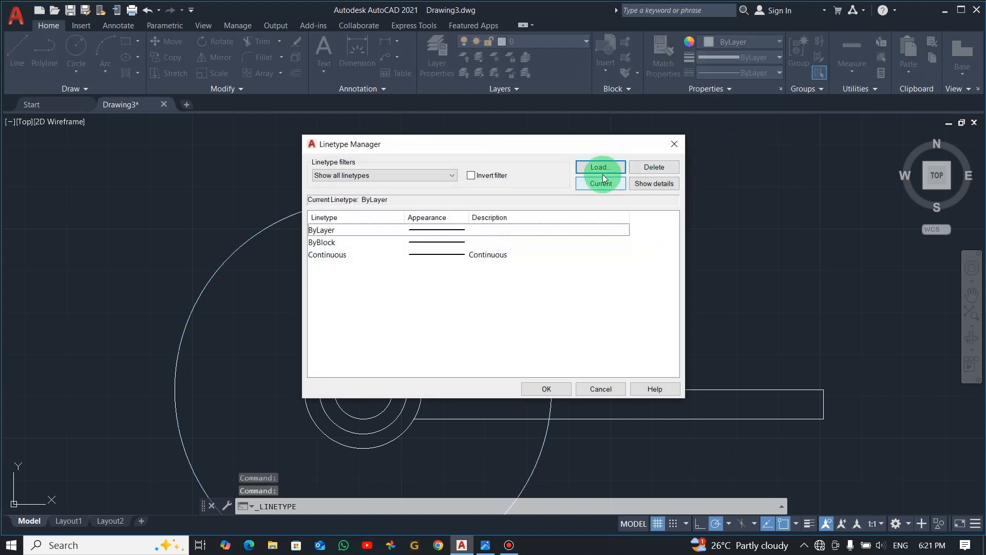
{"action": "left_click", "coordinate": [615, 167]}
{"action": "scroll", "coordinate": [439, 283], "scroll_direction": "down", "scroll_amount": 4}
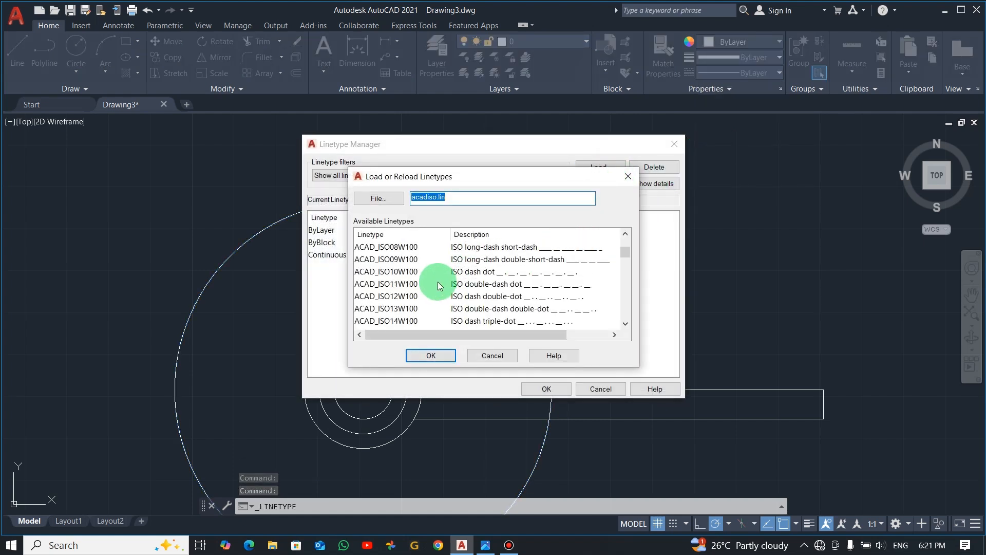
{"action": "scroll", "coordinate": [438, 285], "scroll_direction": "down", "scroll_amount": 2}
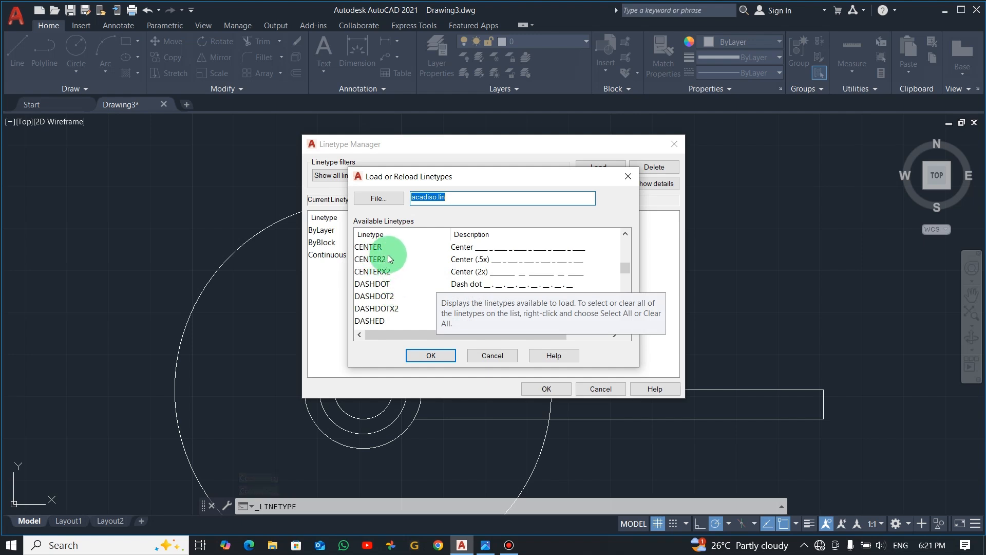
{"action": "left_click", "coordinate": [482, 264]}
{"action": "left_click", "coordinate": [434, 357]}
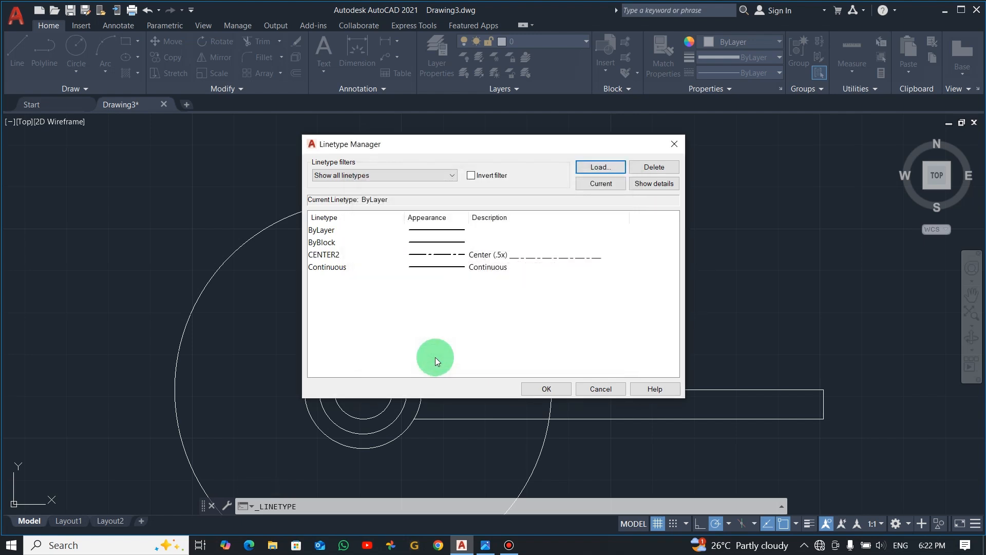
{"action": "left_click", "coordinate": [497, 255]}
{"action": "left_click", "coordinate": [547, 389]}
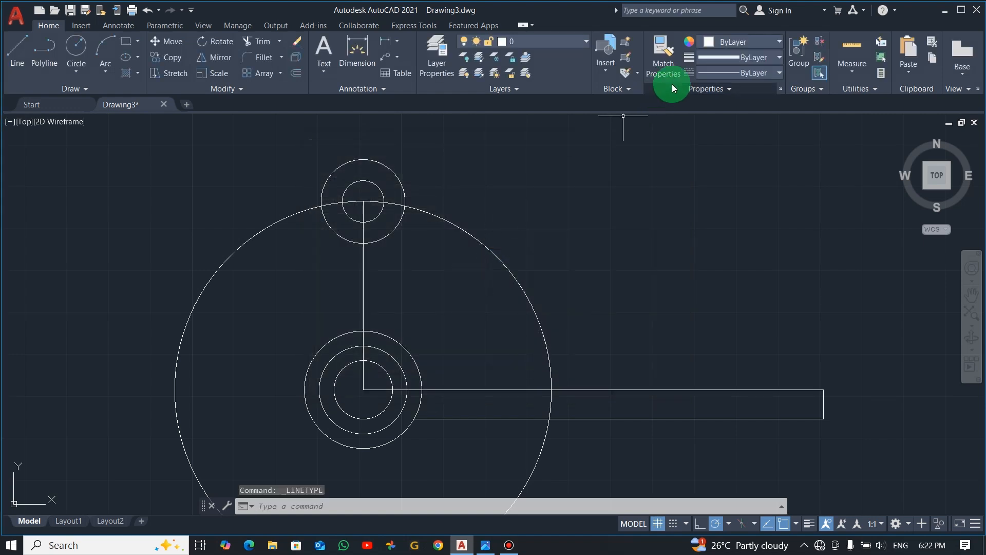
- Change the linetype of the radius 45 circle to CENTER2
{"action": "left_click", "coordinate": [733, 70]}
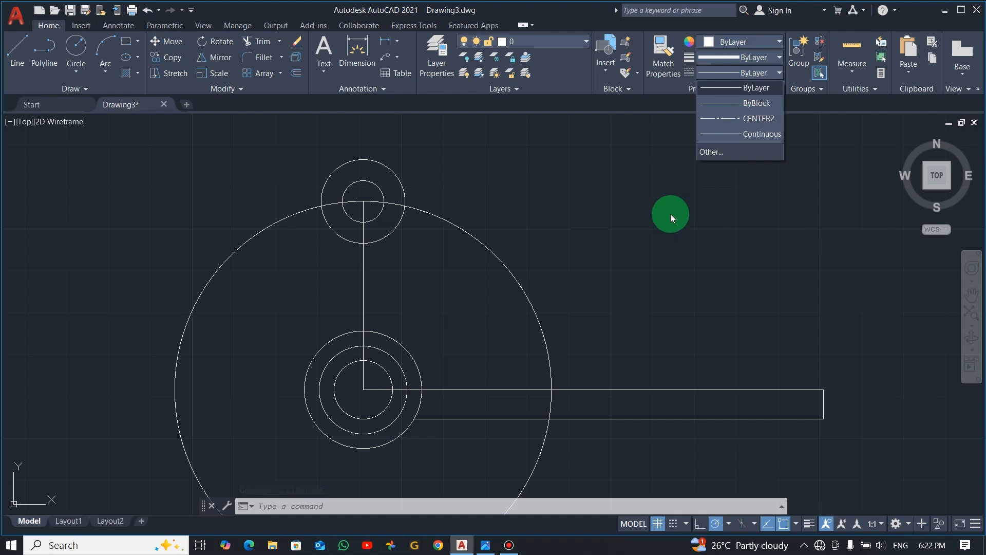
{"action": "left_click", "coordinate": [490, 248]}
{"action": "left_click", "coordinate": [491, 252]}
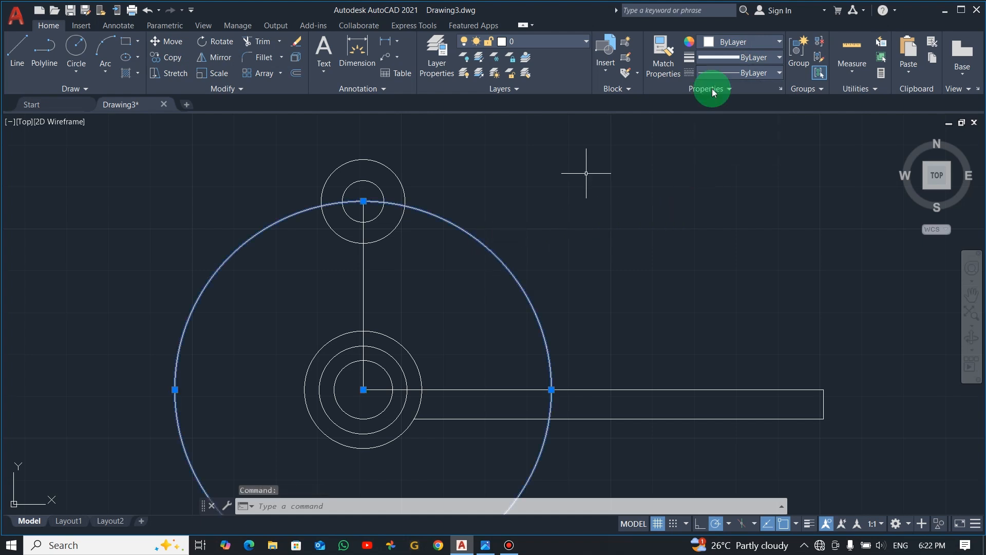
{"action": "left_click", "coordinate": [748, 69]}
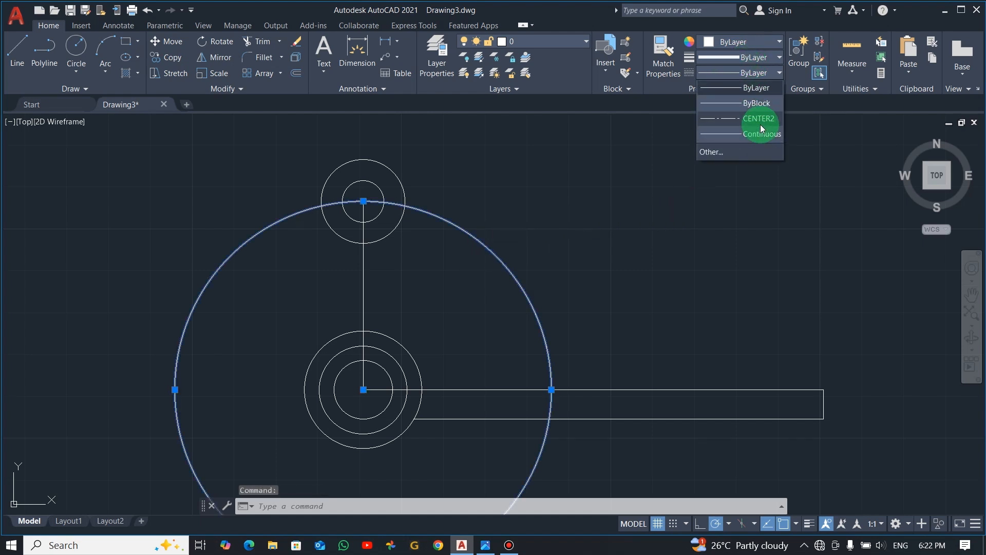
{"action": "left_click", "coordinate": [760, 123]}
- Color the radius 45 centerline circle yellow (244,238,81) and deselect it
{"action": "left_click", "coordinate": [709, 50]}
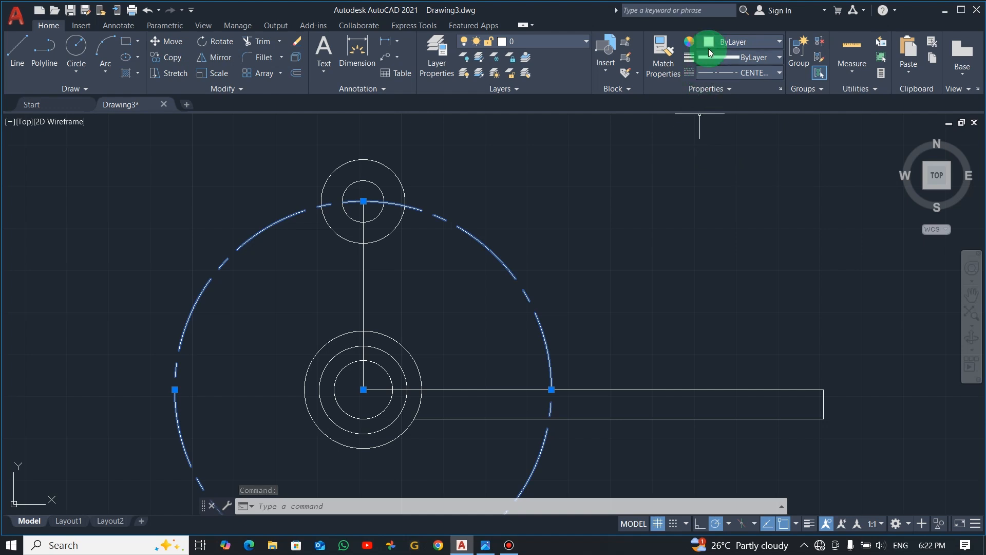
{"action": "left_click", "coordinate": [709, 43]}
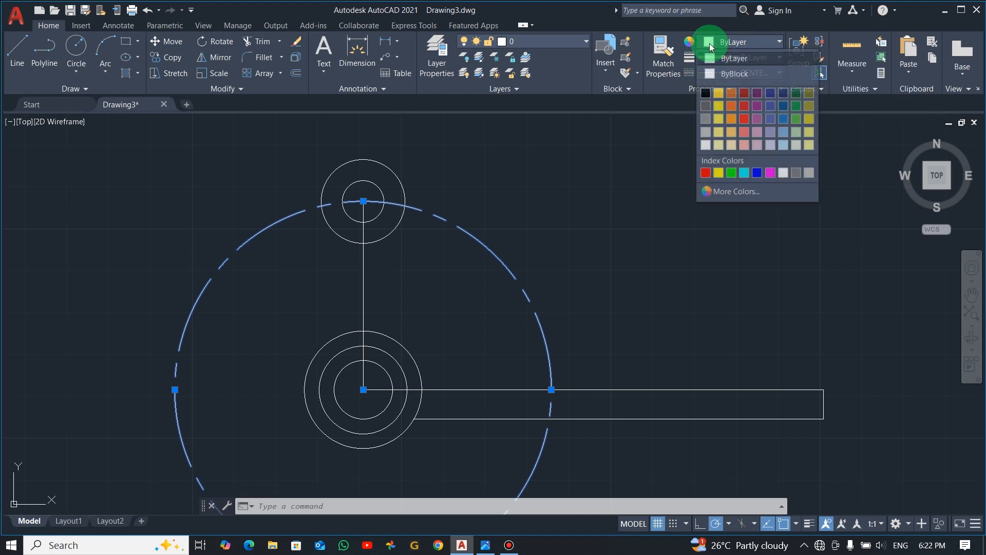
{"action": "left_click", "coordinate": [745, 93]}
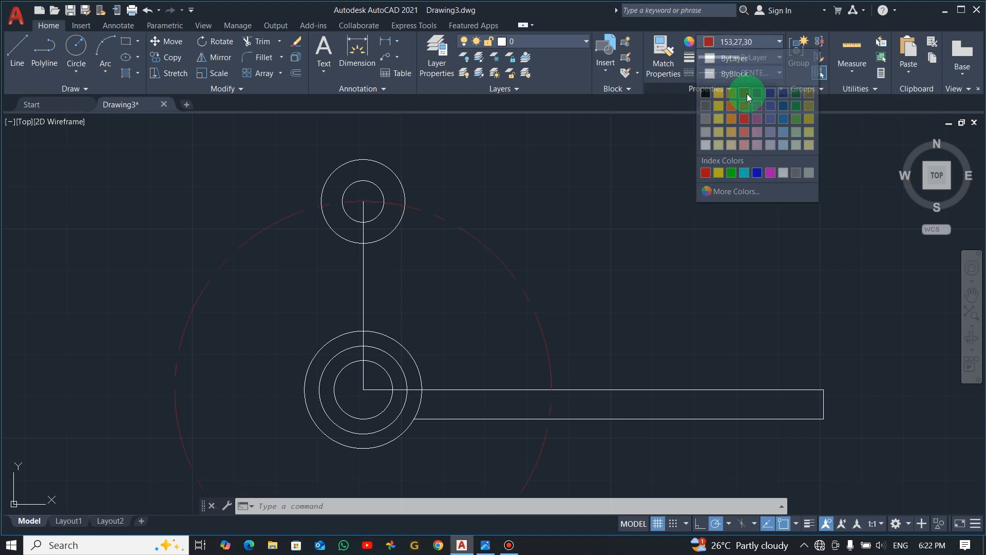
{"action": "left_click", "coordinate": [709, 45]}
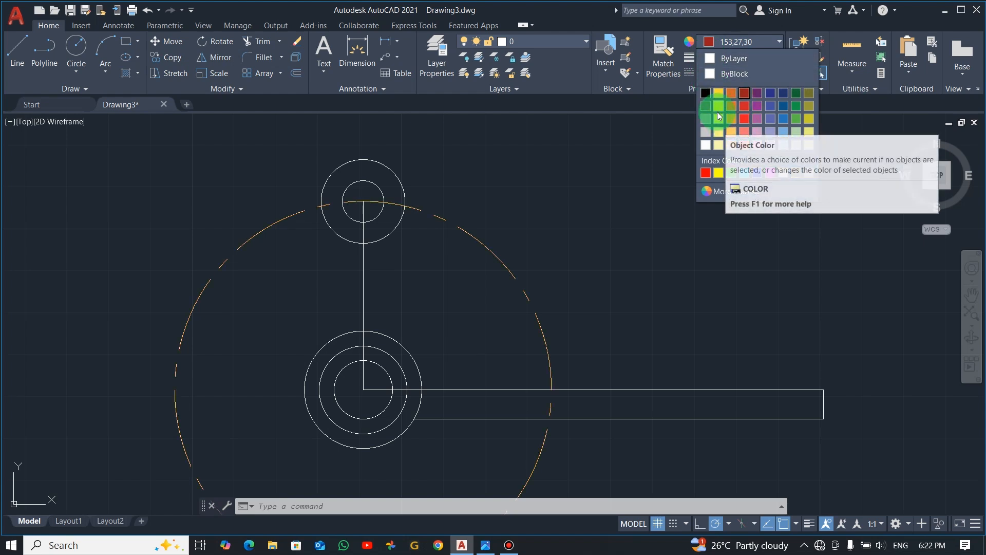
{"action": "left_click", "coordinate": [718, 114]}
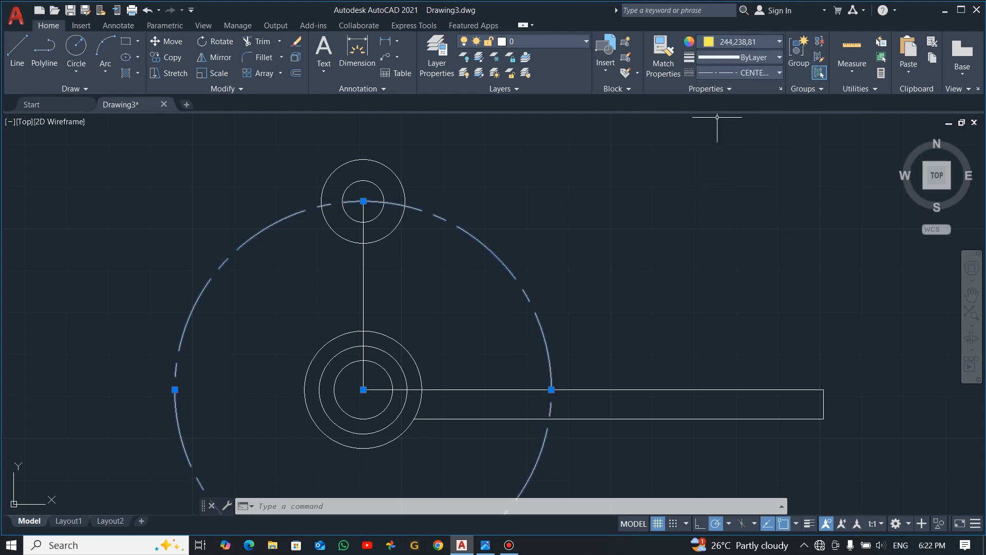
{"action": "key", "text": "Escape"}
{"action": "key", "text": "Escape"}
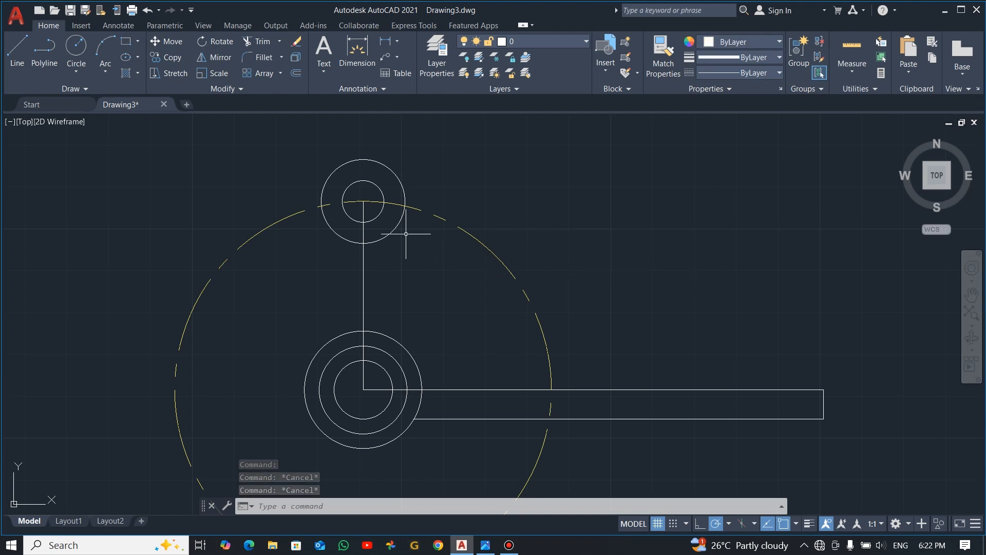
- Check the arm's arcs in the reference image and draw radius 35 and radius 40 circles from the lower concentric circles' center
{"action": "key", "text": "alt+Tab"}
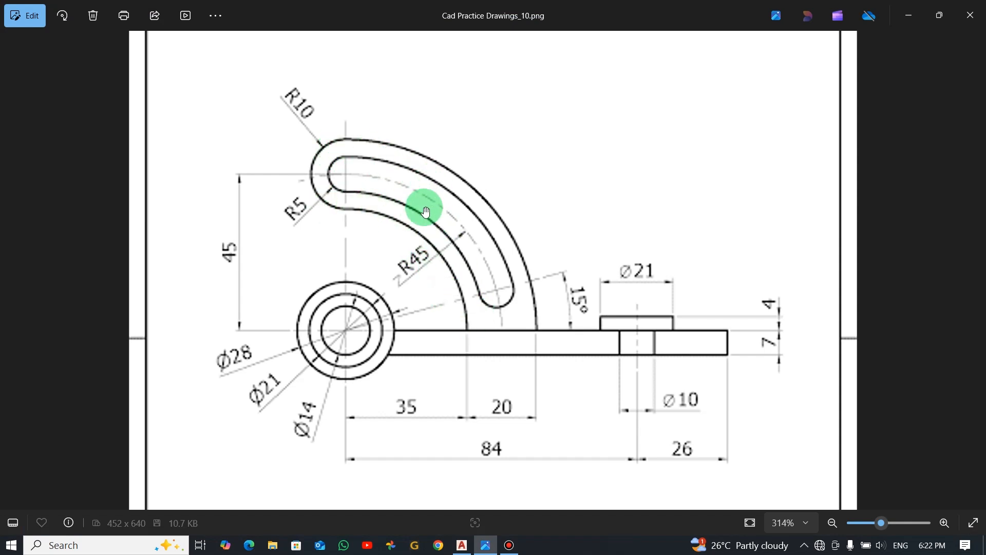
{"action": "key", "text": "alt+Tab"}
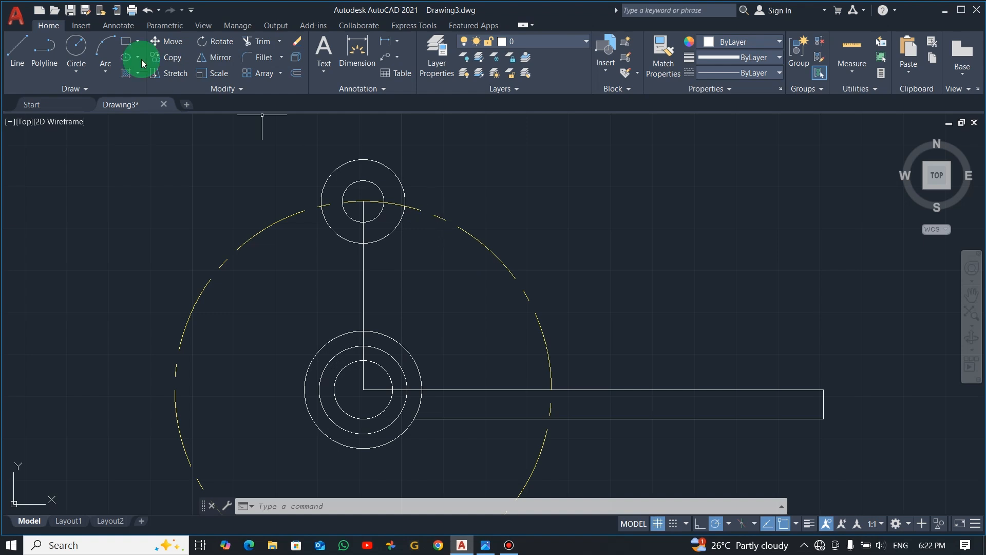
{"action": "left_click", "coordinate": [76, 47]}
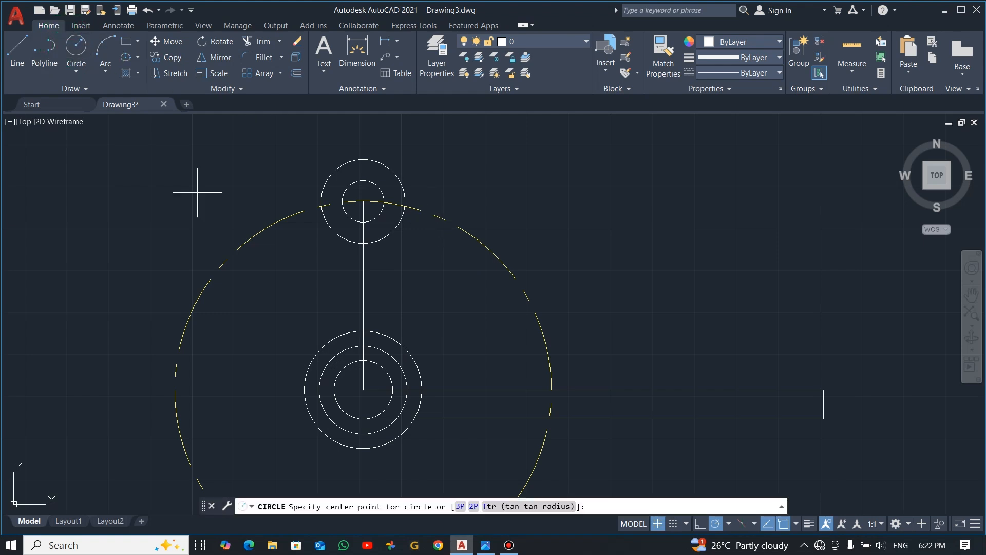
{"action": "left_click", "coordinate": [362, 388]}
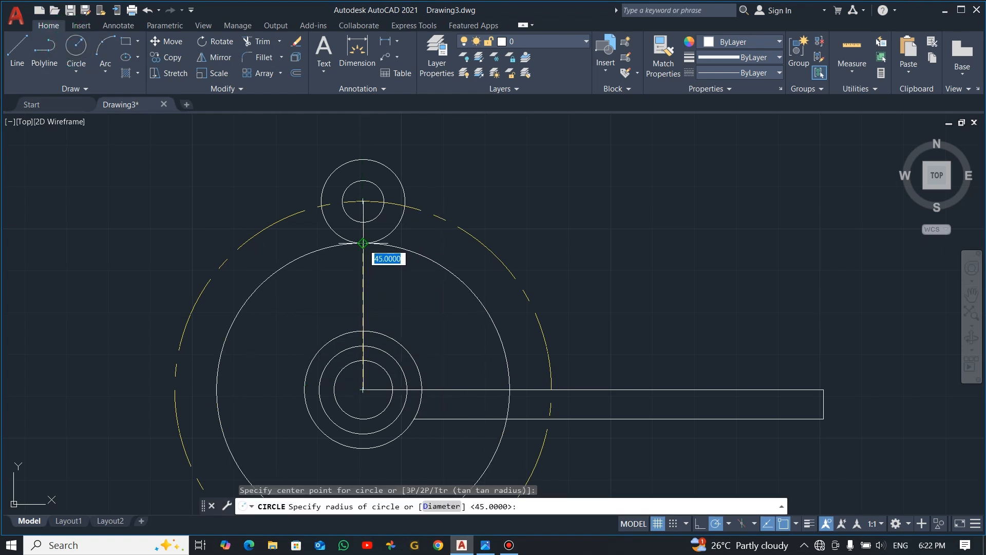
{"action": "left_click", "coordinate": [363, 243]}
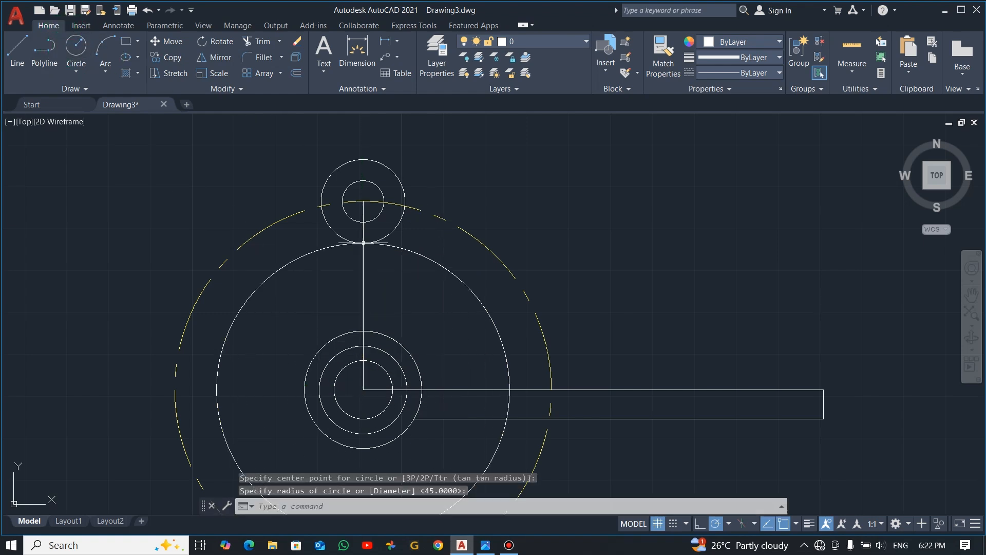
{"action": "left_click", "coordinate": [75, 46]}
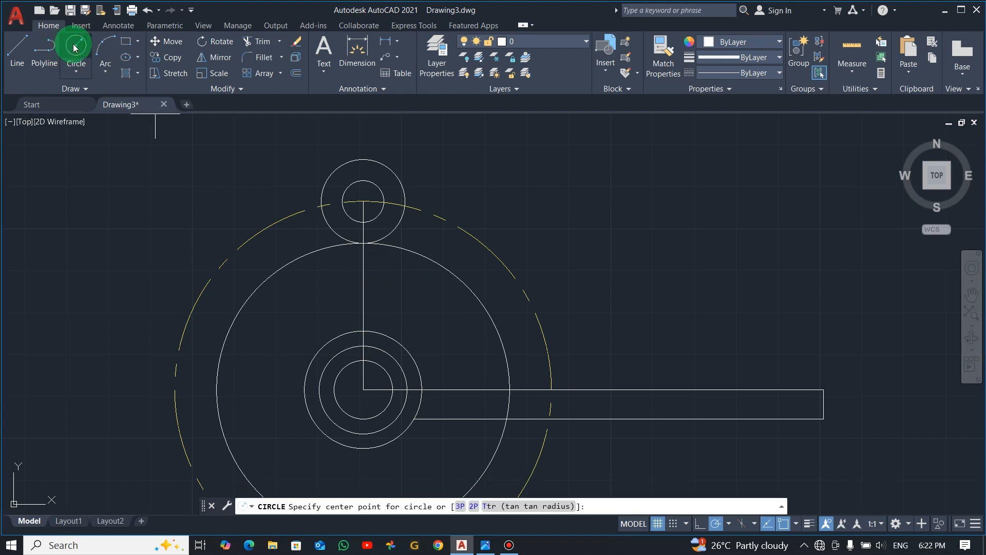
{"action": "left_click", "coordinate": [362, 389]}
{"action": "left_click", "coordinate": [362, 222]}
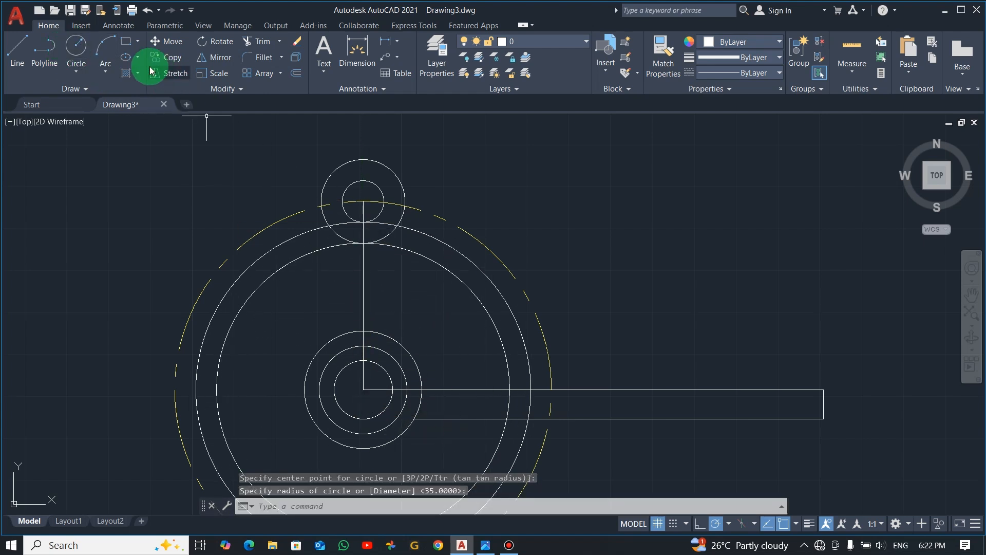
- Draw radius 50 and radius 55 circles from the lower concentric circles' center, through the upper circles' top quadrants
{"action": "left_click", "coordinate": [75, 46]}
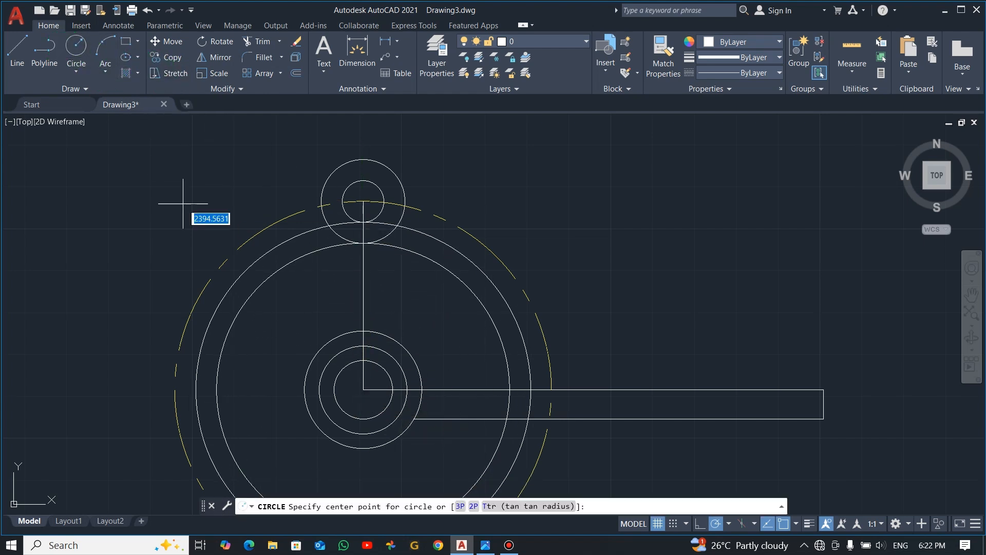
{"action": "left_click", "coordinate": [363, 390]}
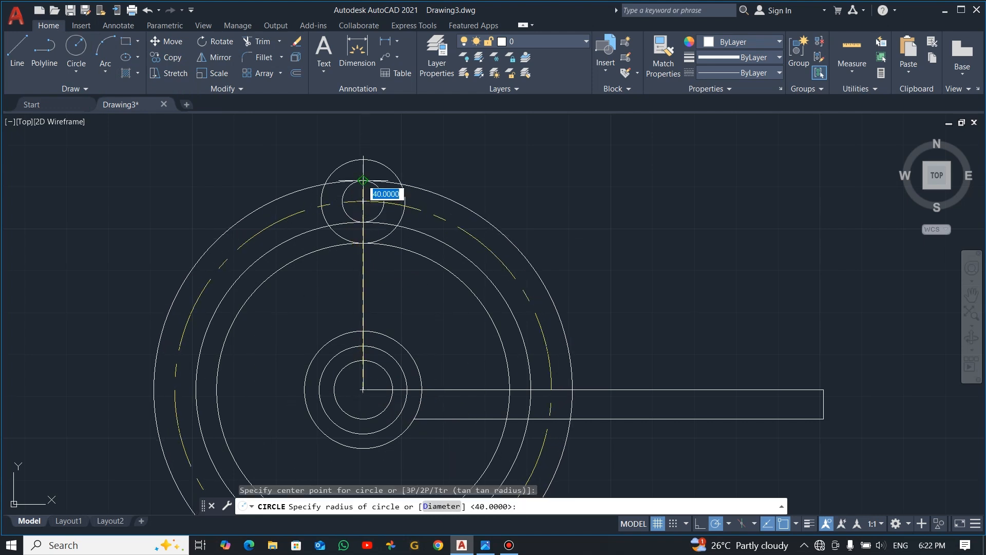
{"action": "left_click", "coordinate": [363, 181]}
{"action": "left_click", "coordinate": [76, 46]}
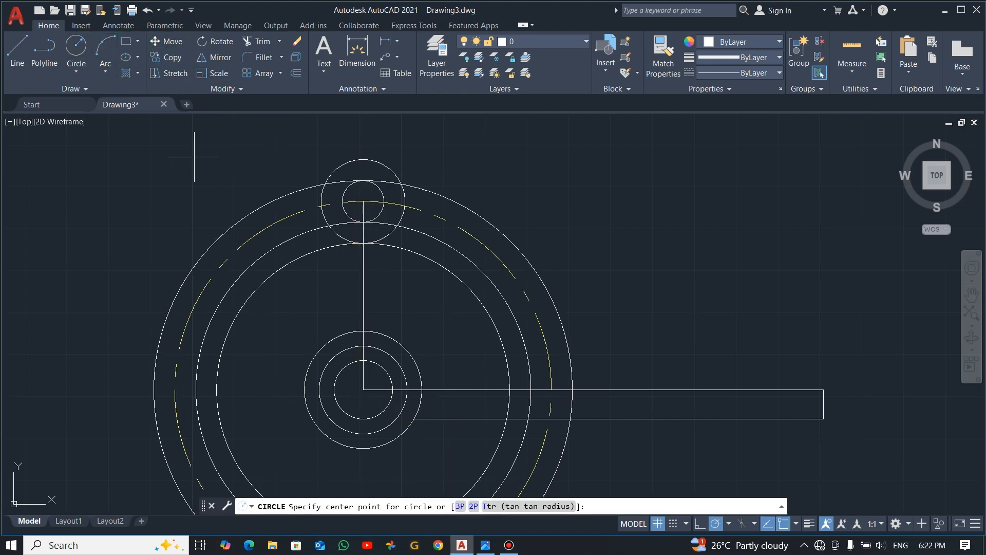
{"action": "left_click", "coordinate": [362, 389]}
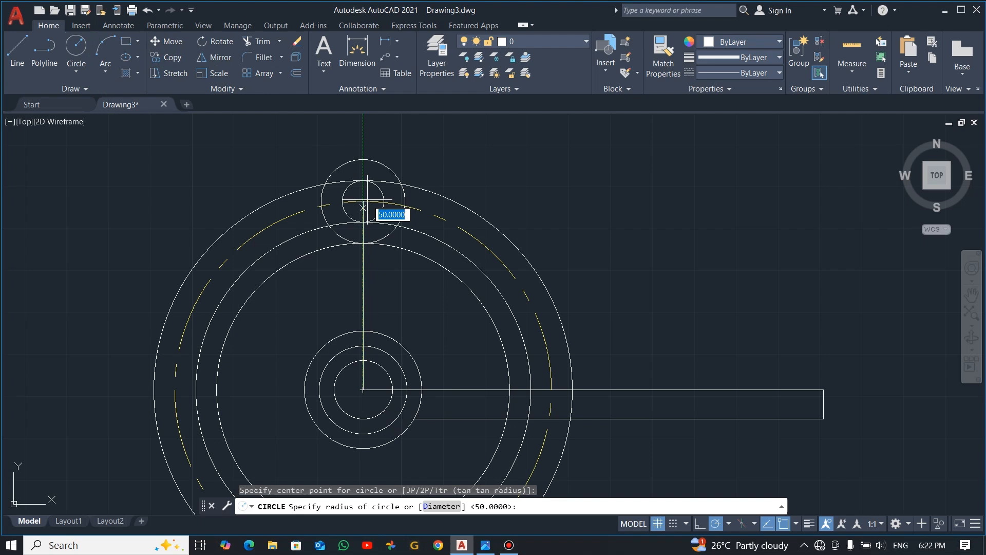
{"action": "left_click", "coordinate": [363, 159]}
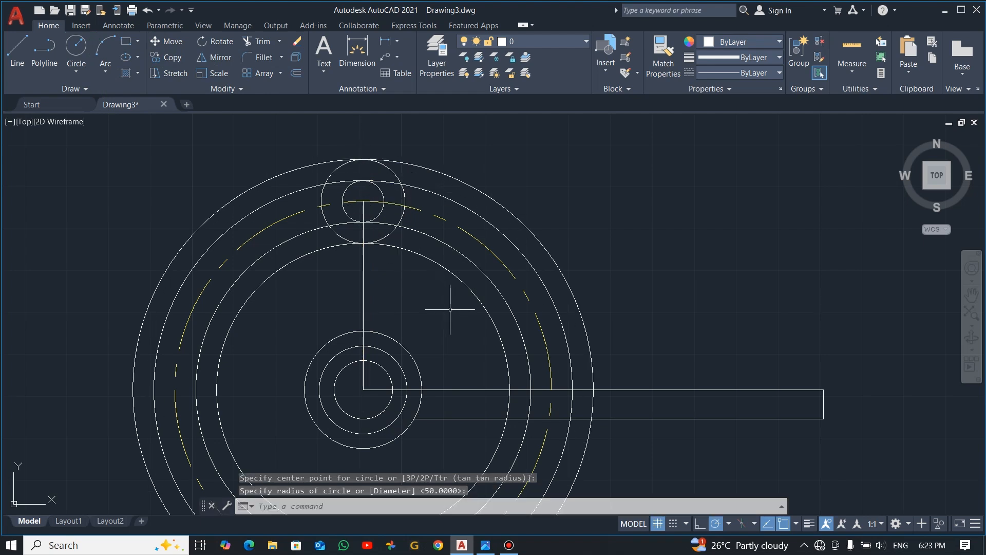
{"action": "key", "text": "Escape"}
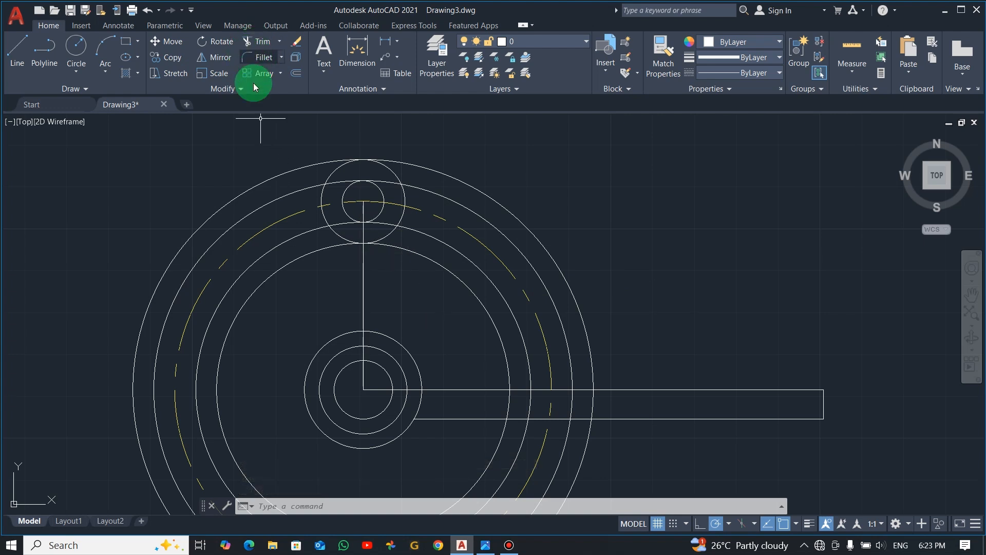
- Trim the five large circles to the arm's quarter sweep and remove the overlapping segments inside the arm's and slot's upper rounded ends
{"action": "type", "text": "tr"}
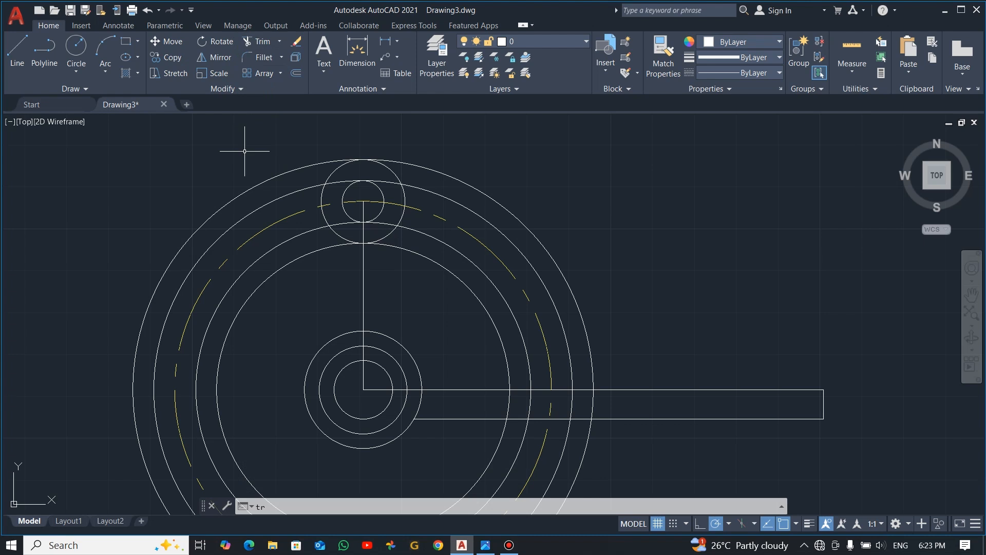
{"action": "key", "text": "Return"}
{"action": "left_click", "coordinate": [250, 152]}
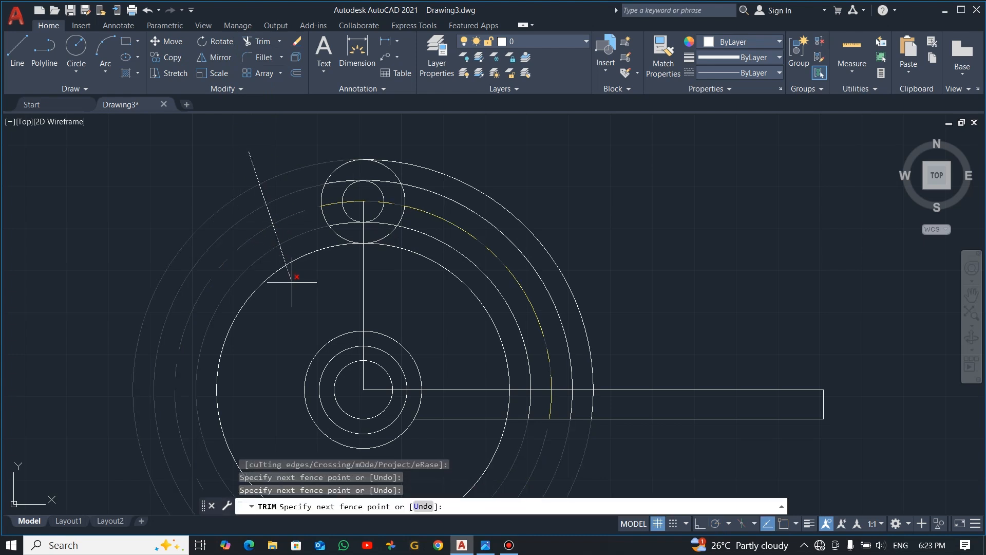
{"action": "key", "text": "Return"}
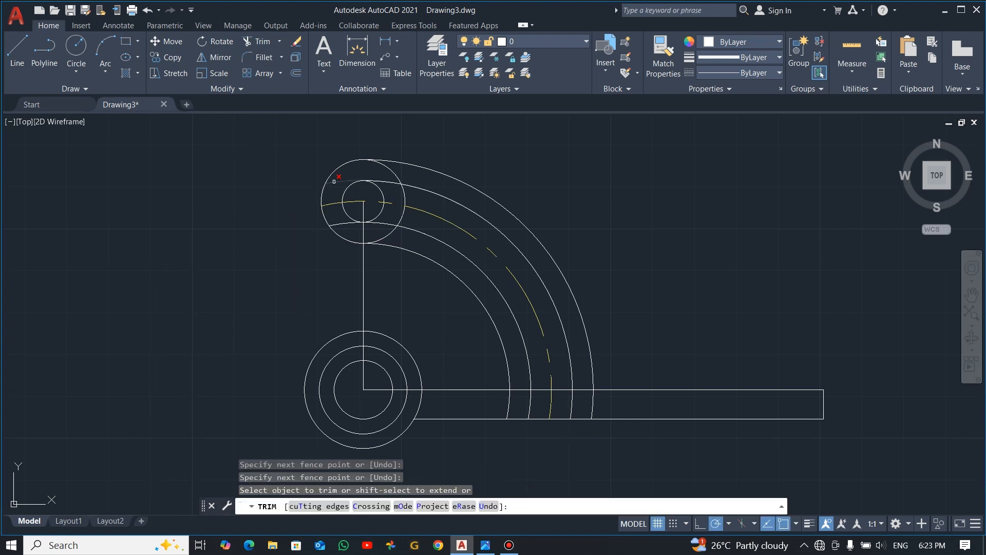
{"action": "left_click", "coordinate": [334, 182]}
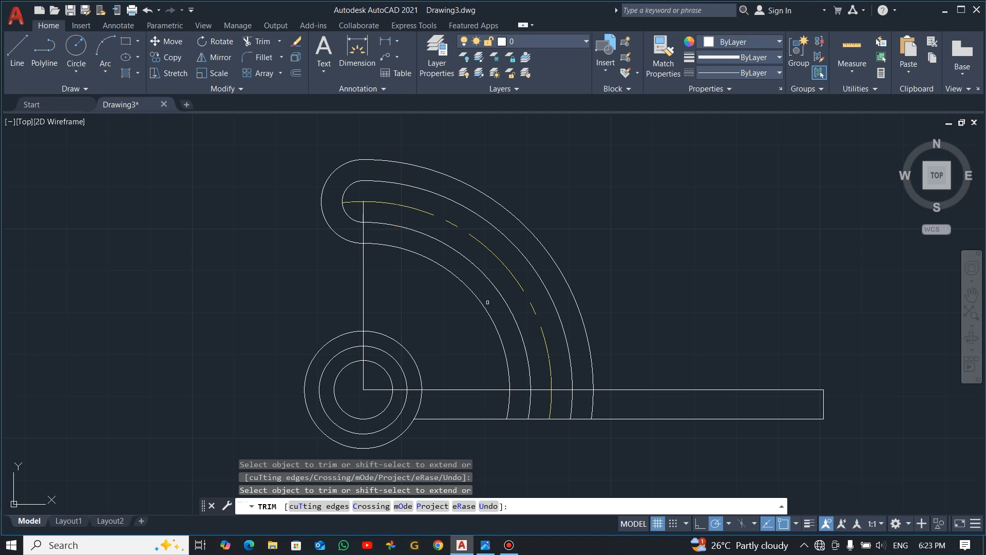
{"action": "key", "text": "Escape"}
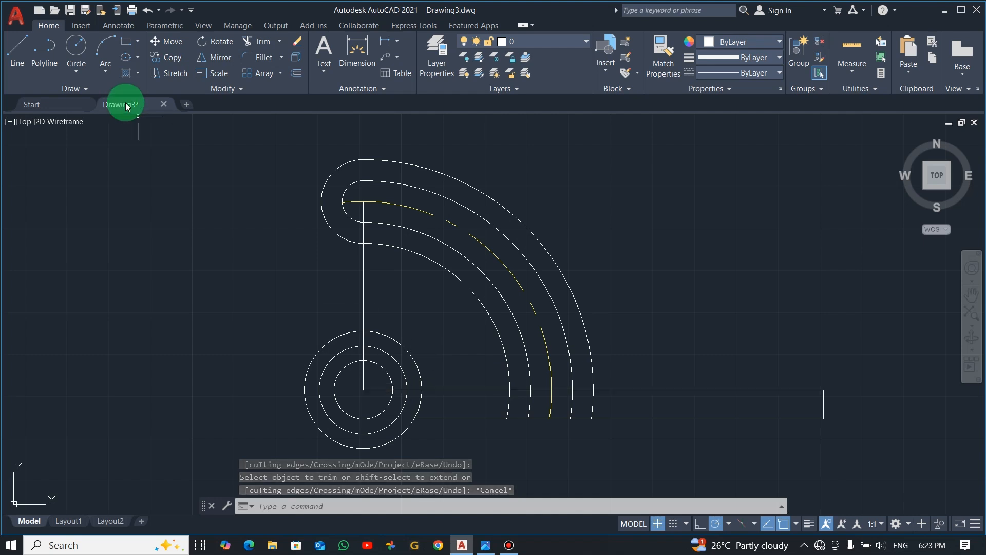
- Draw a line about 88 long at 15° from the lower concentric circles' center, crossing the curved arm
{"action": "left_click", "coordinate": [16, 50]}
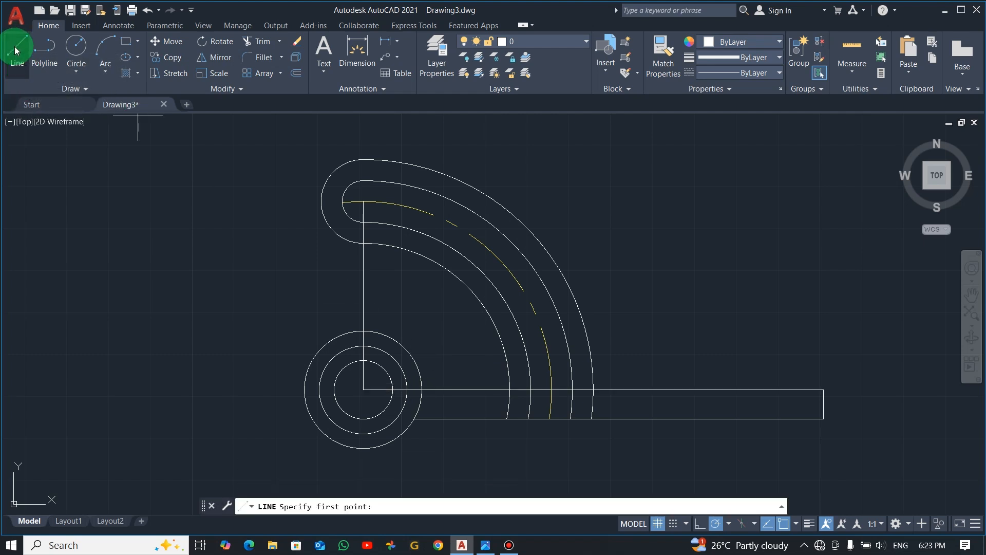
{"action": "left_click", "coordinate": [363, 390]}
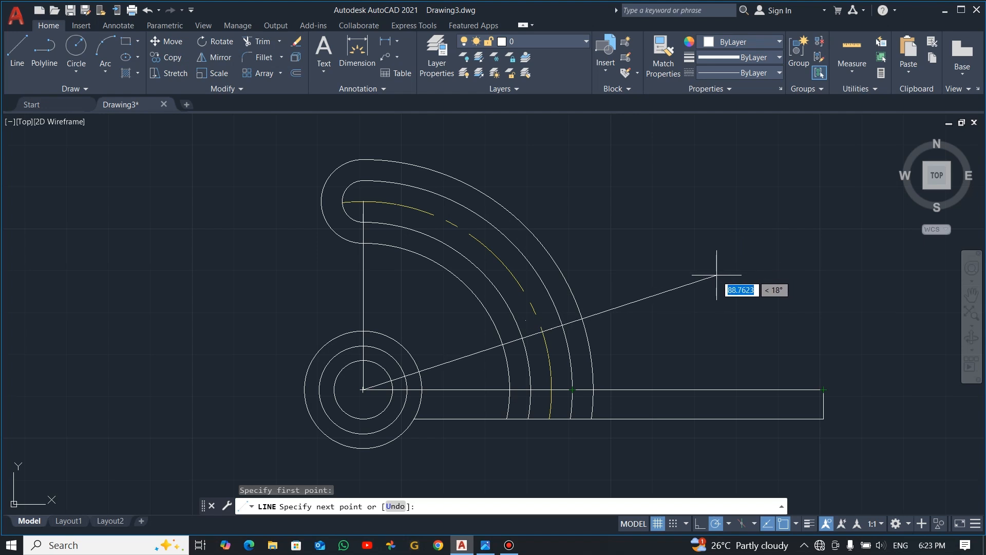
{"action": "key", "text": "Tab"}
{"action": "type", "text": "15"}
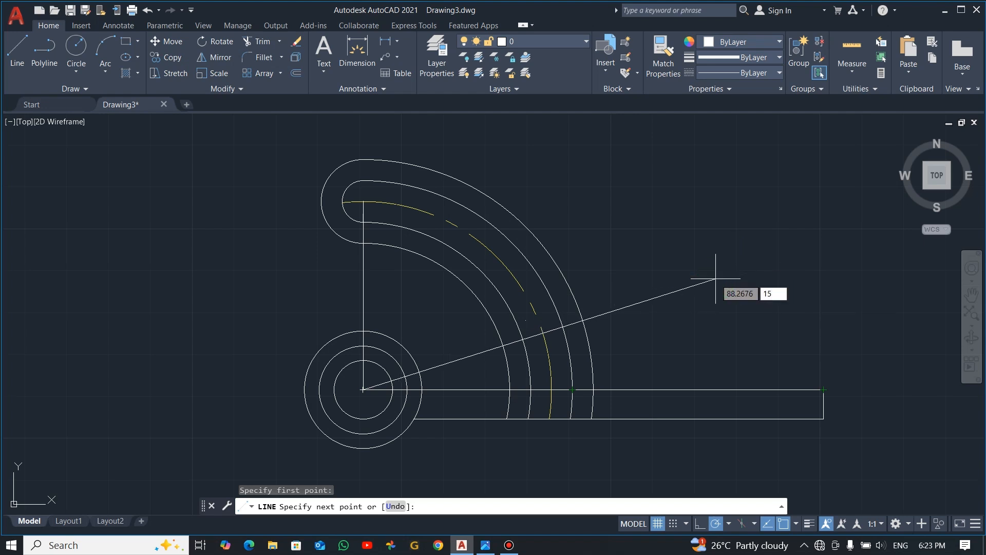
{"action": "key", "text": "Return"}
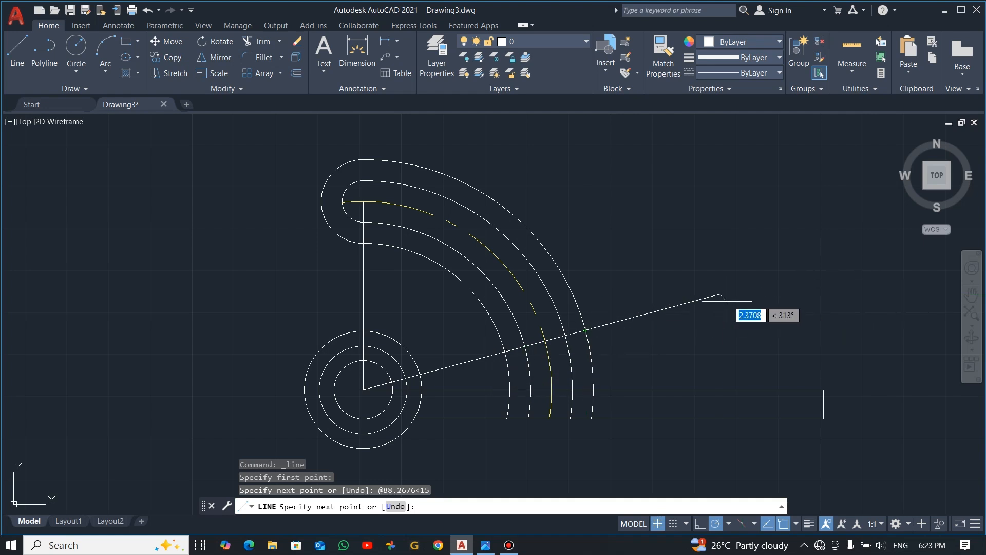
{"action": "key", "text": "Escape"}
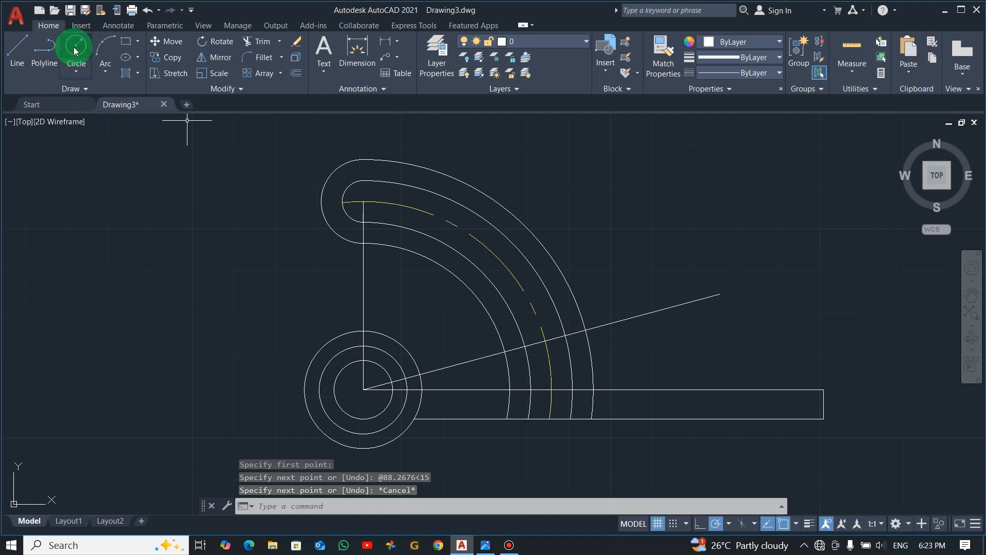
- Draw a radius 5 circle where the 15° line crosses the yellow centerline arc
{"action": "left_click", "coordinate": [76, 72]}
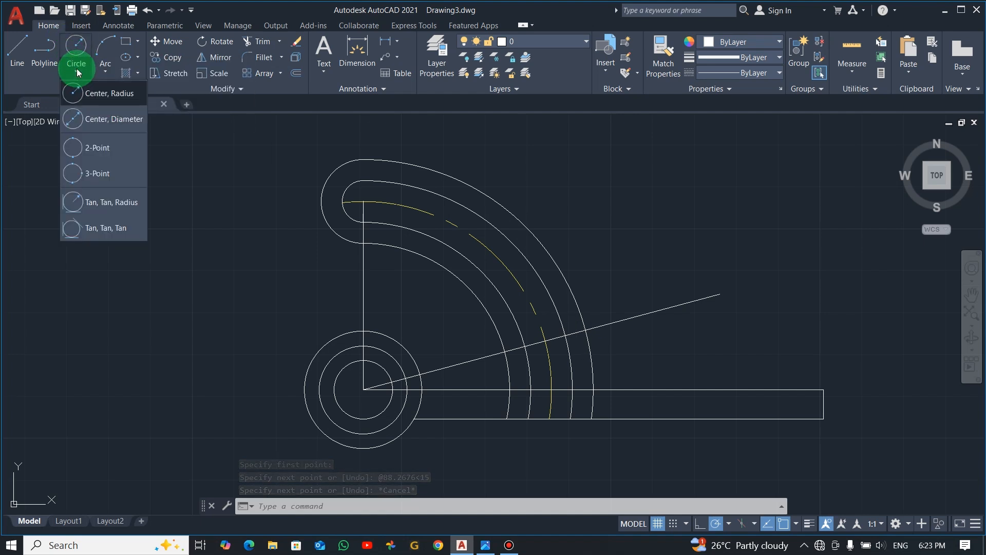
{"action": "left_click", "coordinate": [98, 97]}
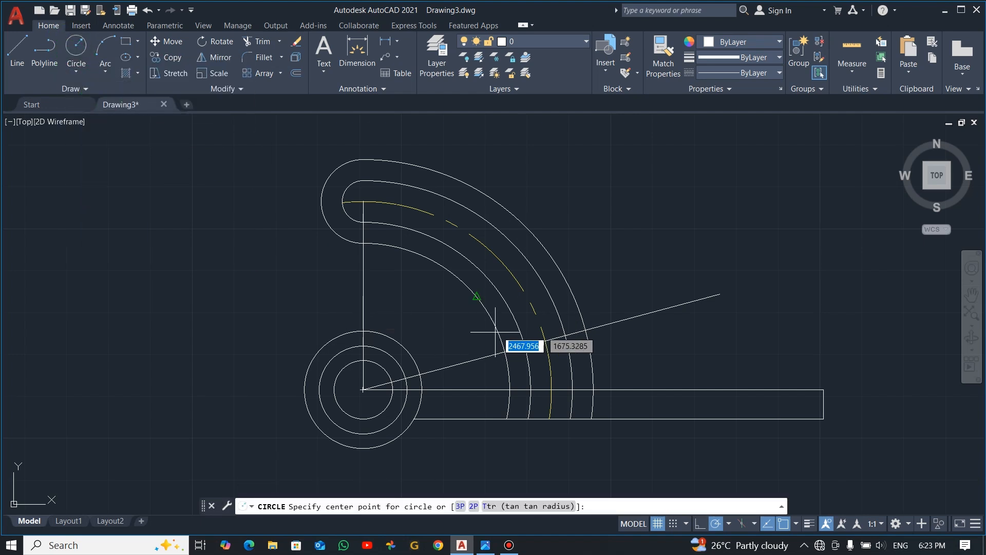
{"action": "left_click", "coordinate": [542, 340]}
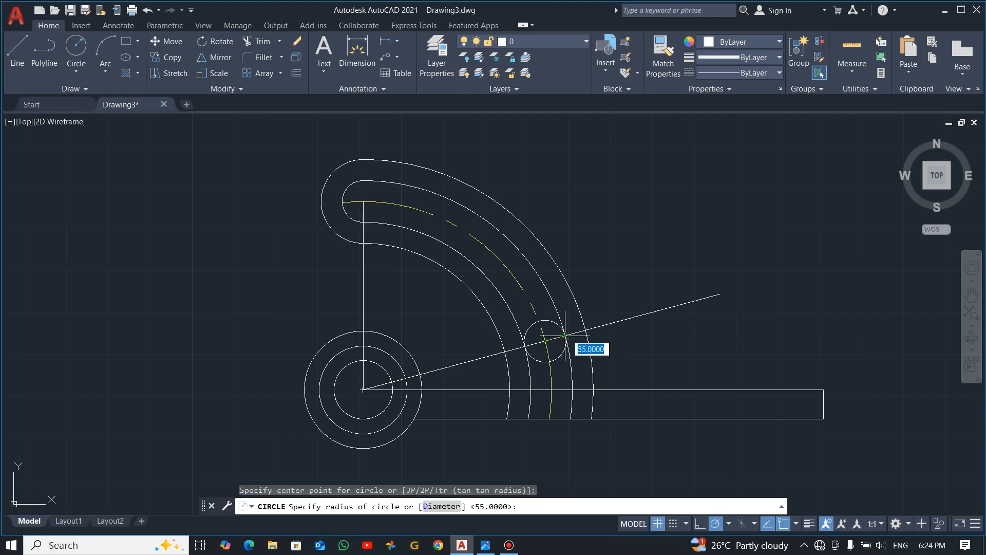
{"action": "type", "text": "5"}
{"action": "key", "text": "Return"}
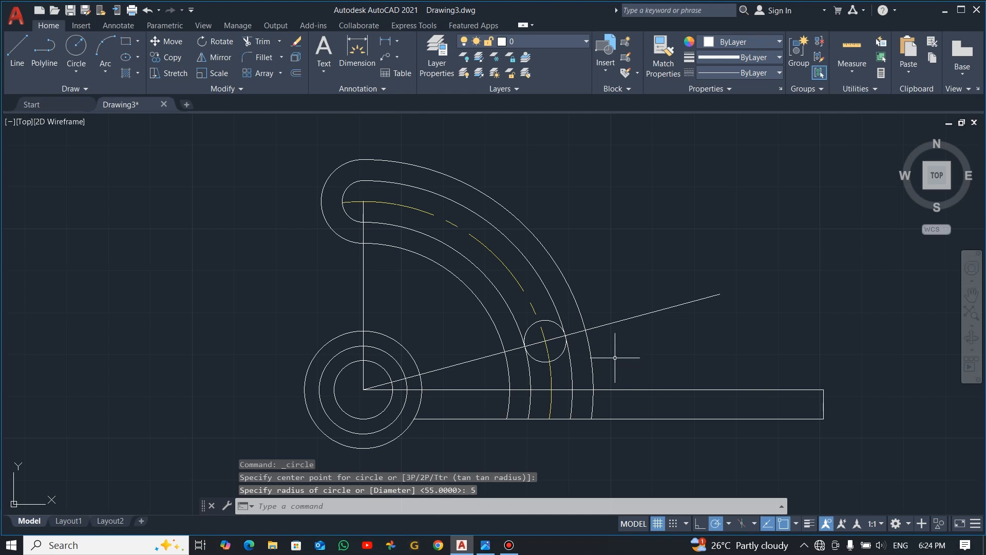
{"action": "key", "text": "Escape"}
- Trim the radius 5 circle's upper half and the slot arcs between it and the bar to round the slot's lower end
{"action": "type", "text": "tr"}
{"action": "key", "text": "Return"}
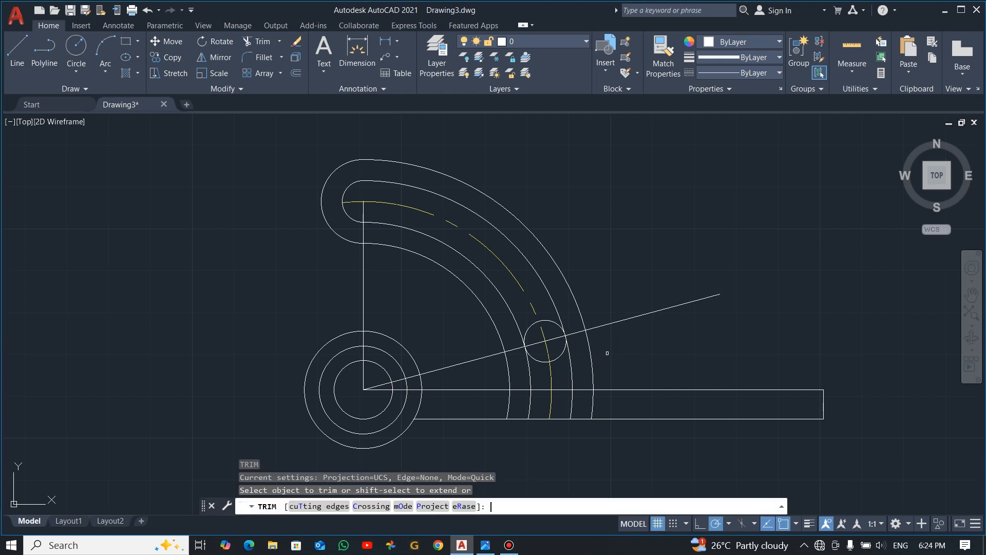
{"action": "left_click", "coordinate": [552, 322]}
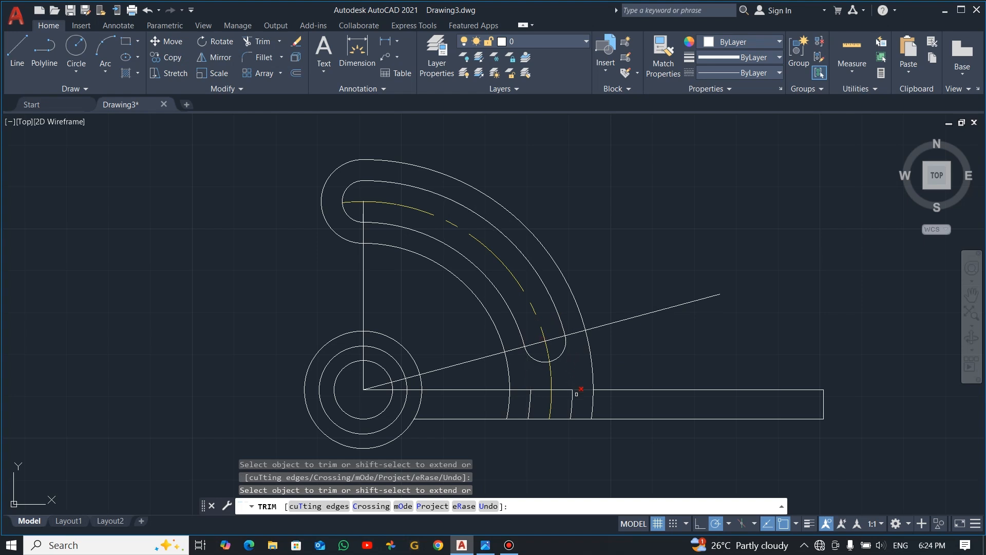
{"action": "key", "text": "Escape"}
- Delete the two leftover slot arc pieces inside the horizontal bar
{"action": "left_click", "coordinate": [573, 401]}
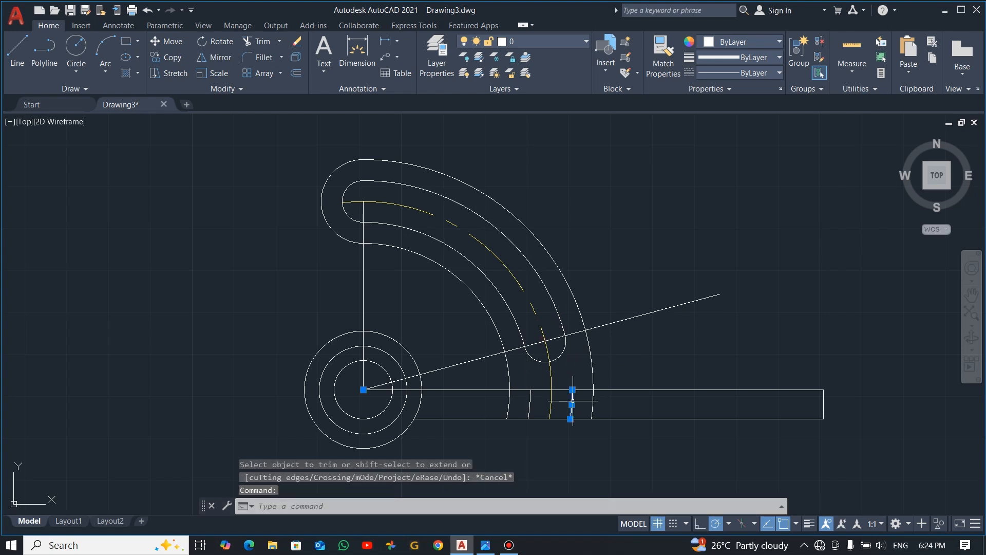
{"action": "left_click", "coordinate": [530, 401]}
{"action": "key", "text": "Delete"}
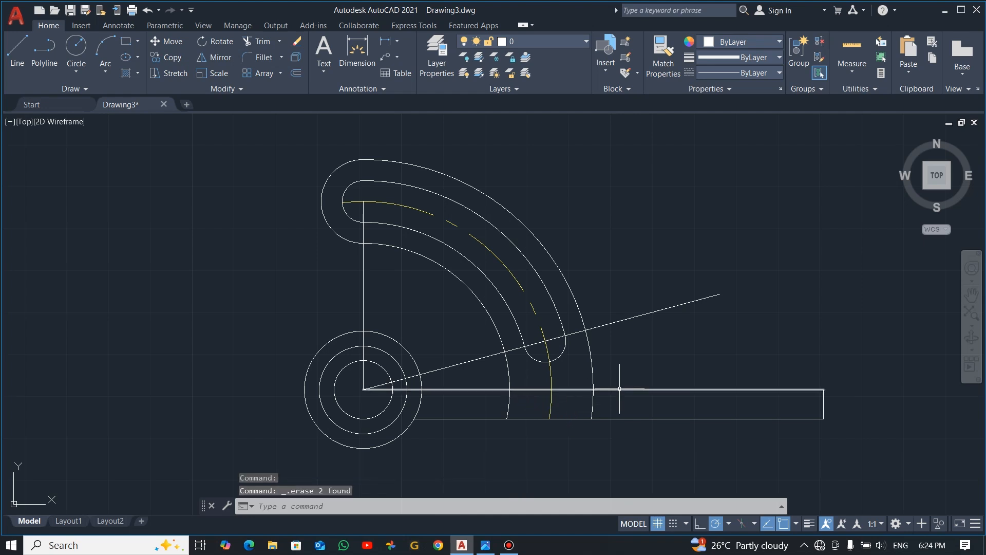
- Trim the arm's inner and outer edge arcs inside the bar and the 15° line beyond the arm's outer edge
{"action": "type", "text": "tr"}
{"action": "key", "text": "Return"}
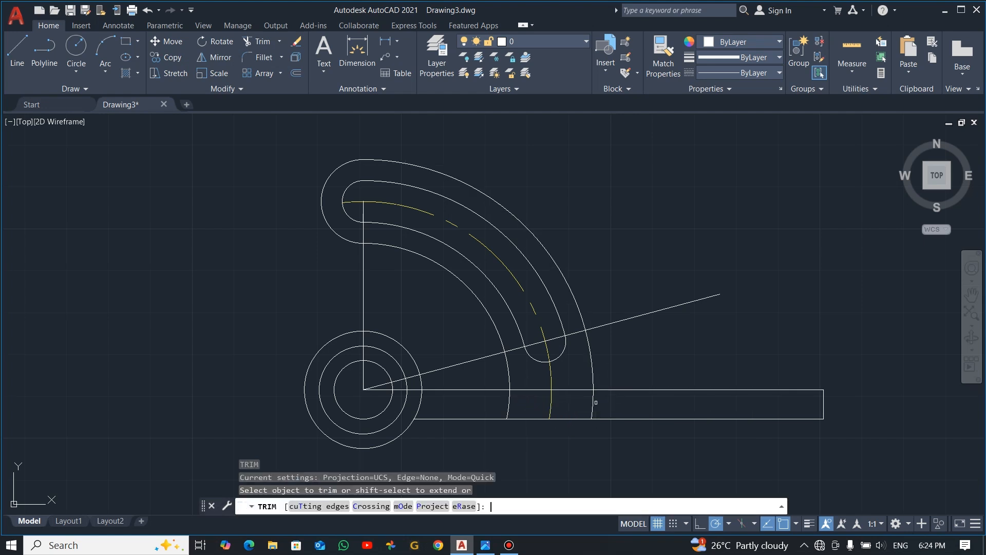
{"action": "left_click", "coordinate": [591, 402]}
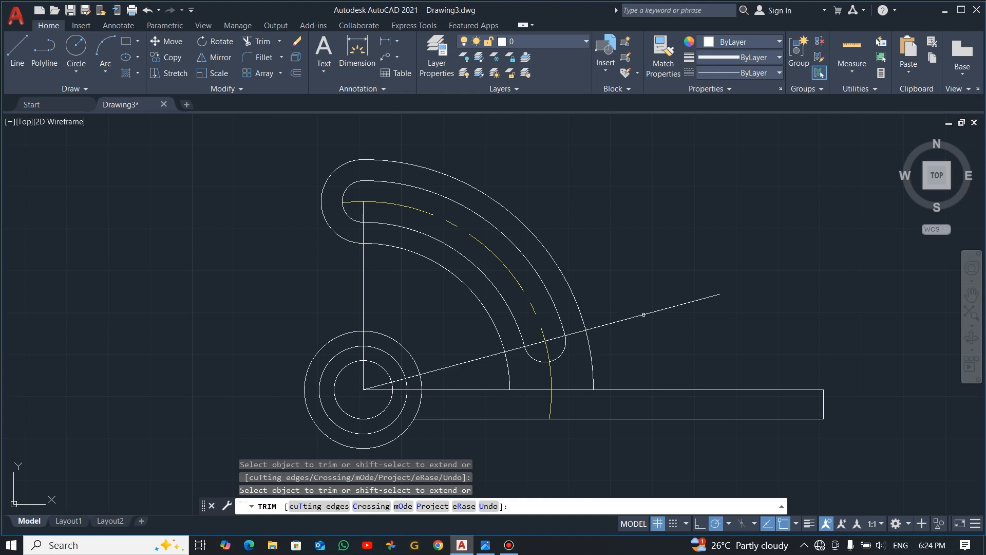
{"action": "key", "text": "Escape"}
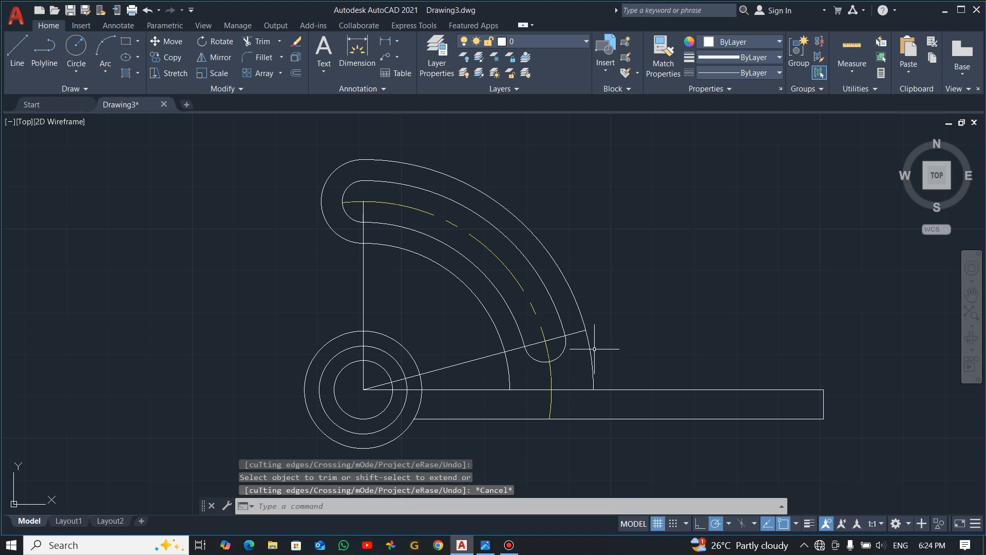
- Check the reference image, then draw a vertical line across the bar's height, 26 from the bar's right end
{"action": "key", "text": "alt+Tab"}
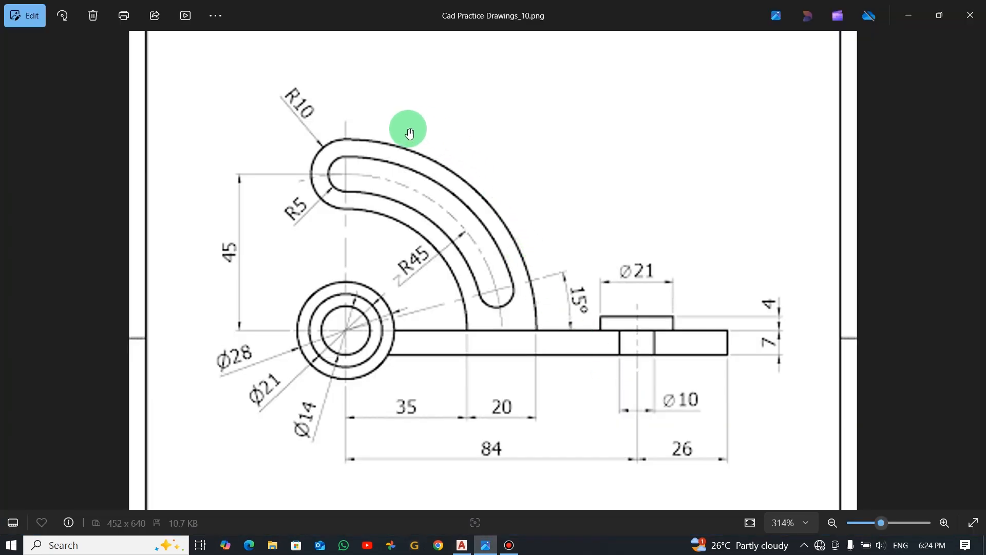
{"action": "key", "text": "alt+Tab"}
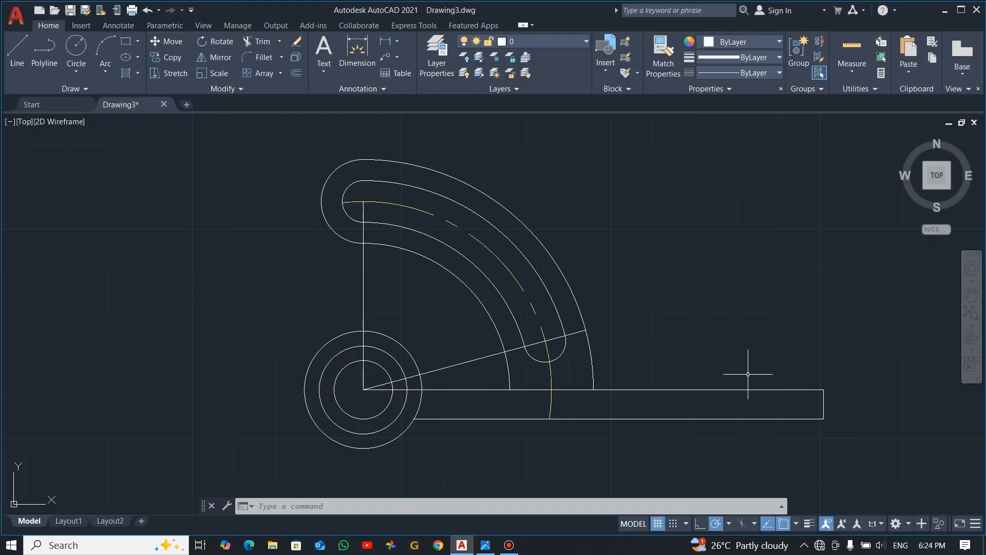
{"action": "key", "text": "alt+Tab"}
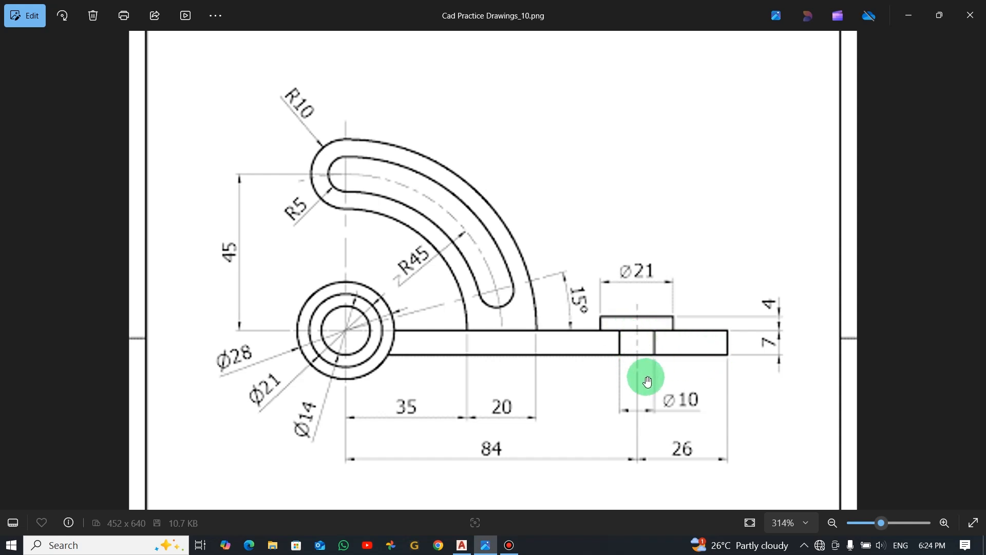
{"action": "key", "text": "alt+Tab"}
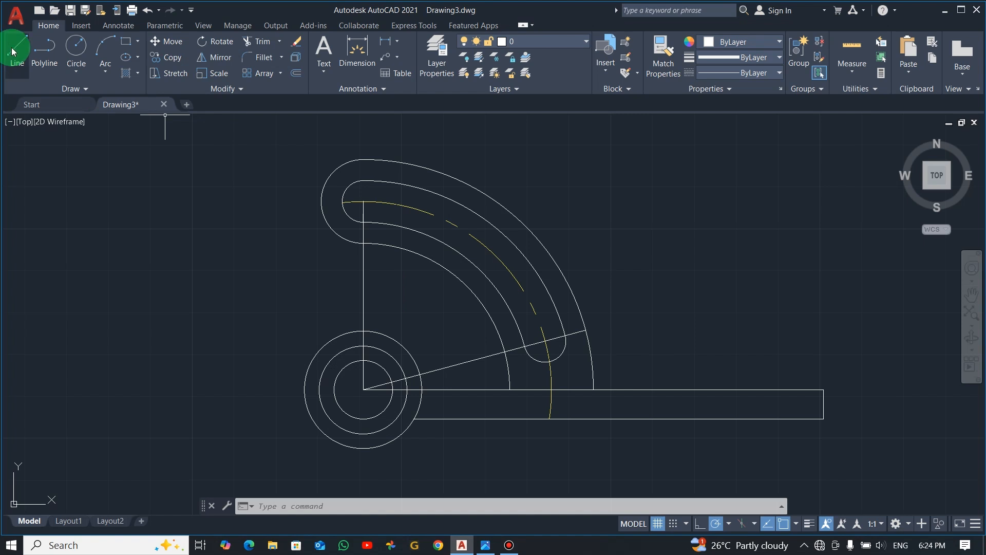
{"action": "left_click", "coordinate": [17, 52]}
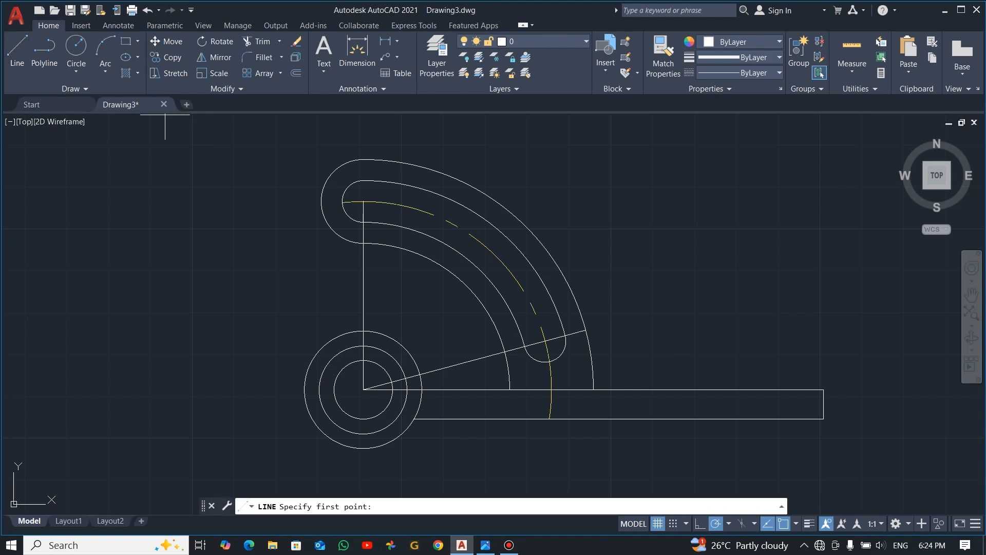
{"action": "left_click", "coordinate": [794, 420]}
{"action": "type", "text": "26"}
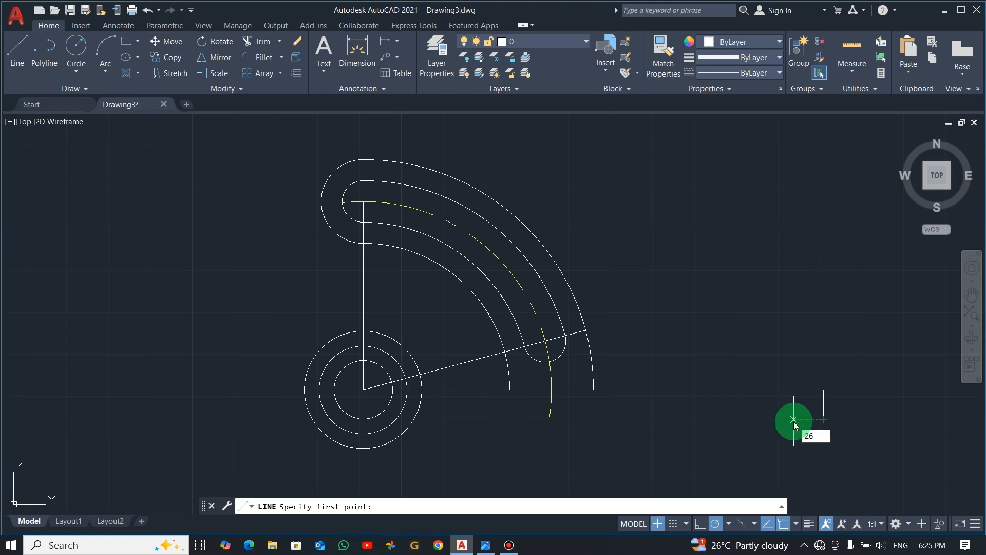
{"action": "key", "text": "Return"}
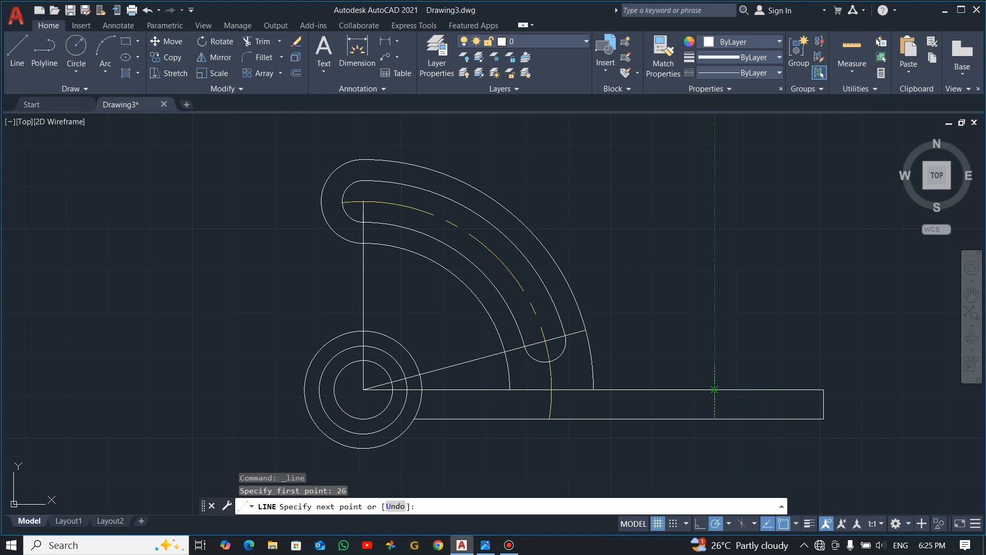
{"action": "left_click", "coordinate": [714, 389]}
{"action": "scroll", "coordinate": [729, 438], "scroll_direction": "up", "scroll_amount": 4}
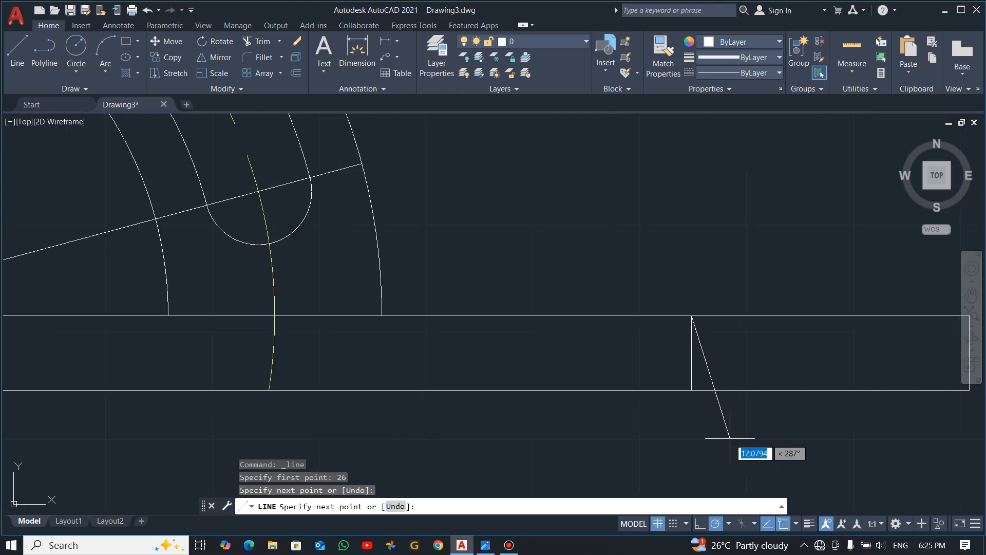
{"action": "key", "text": "Escape"}
- Start the head's outline at the vertical line's upper end with a 10.5 segment to the right along the bar's top edge
{"action": "key", "text": "alt+Tab"}
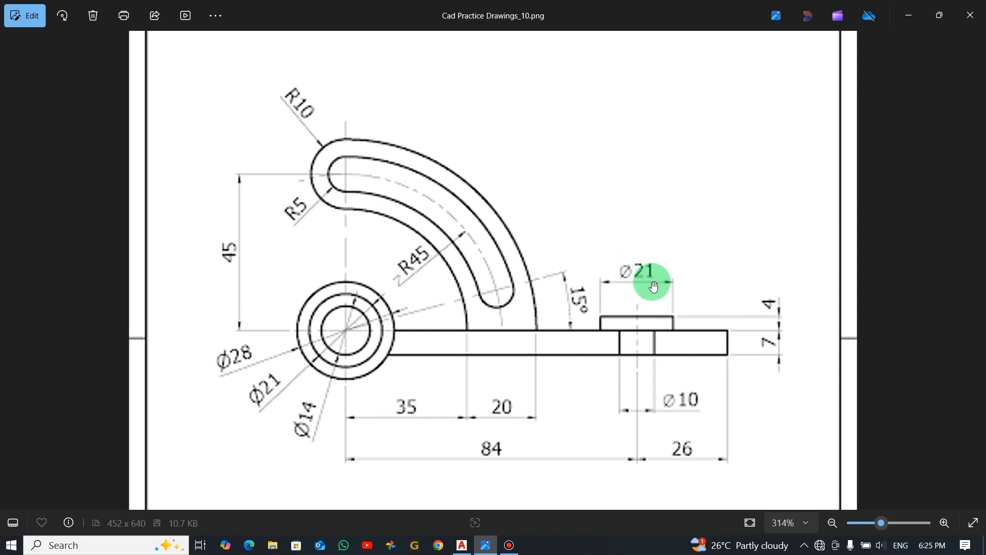
{"action": "key", "text": "alt+Tab"}
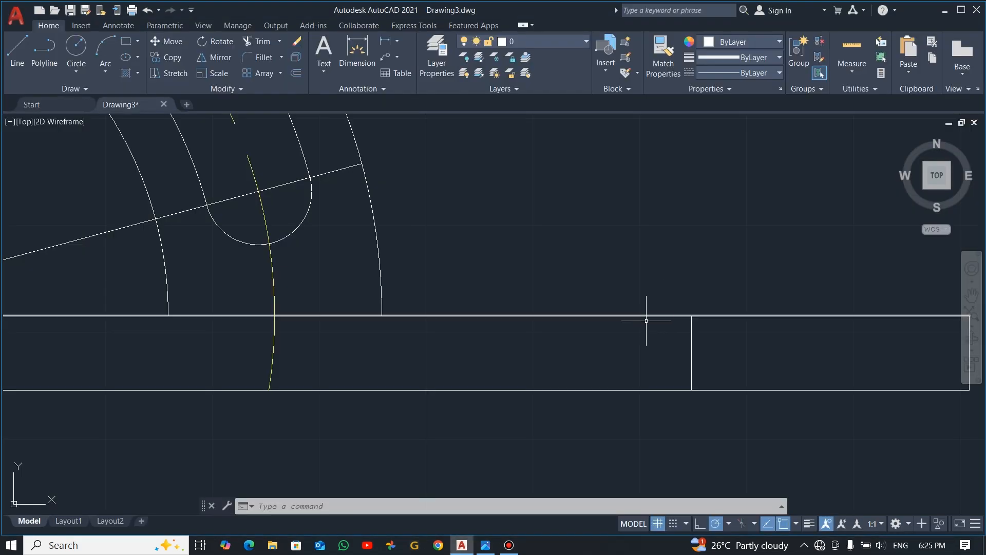
{"action": "left_click", "coordinate": [11, 54]}
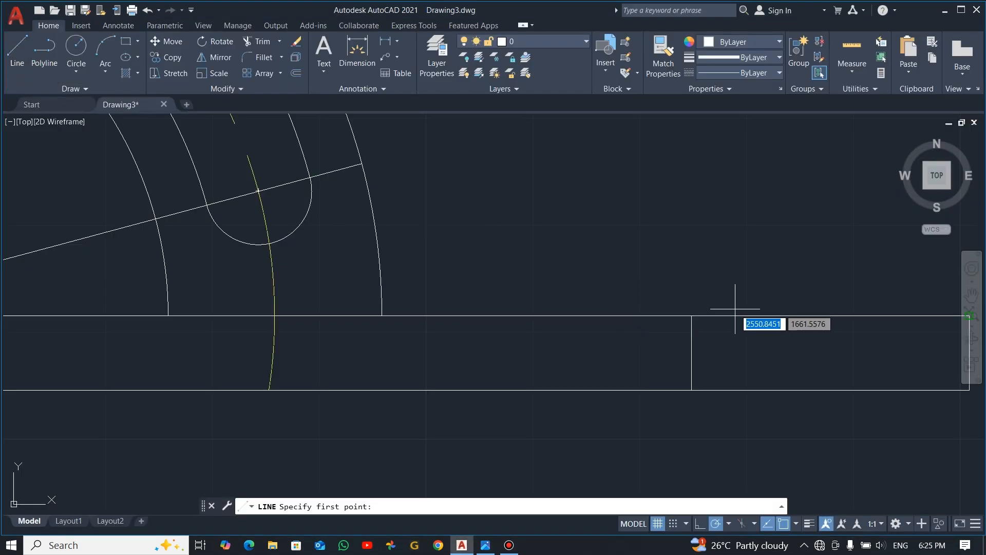
{"action": "left_click", "coordinate": [692, 315]}
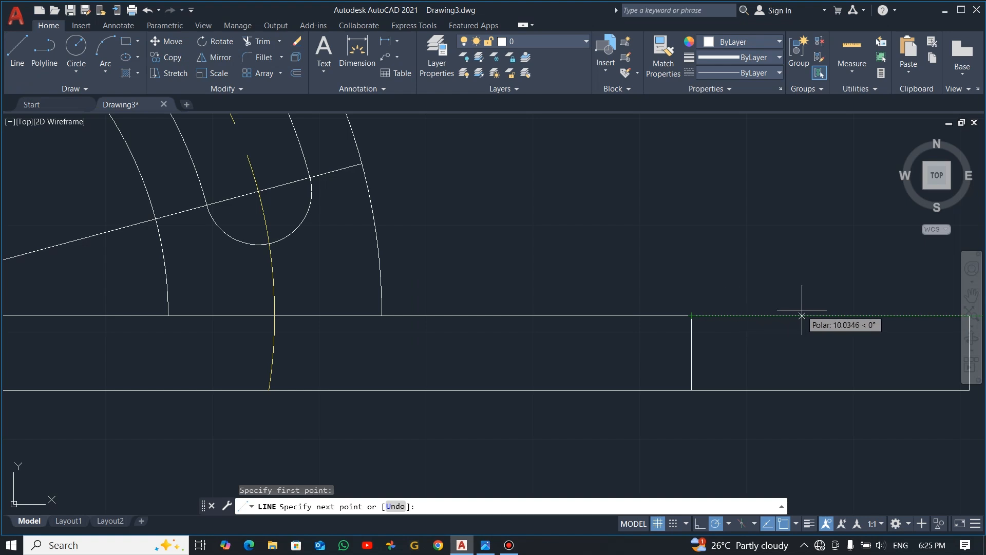
{"action": "type", "text": "10"}
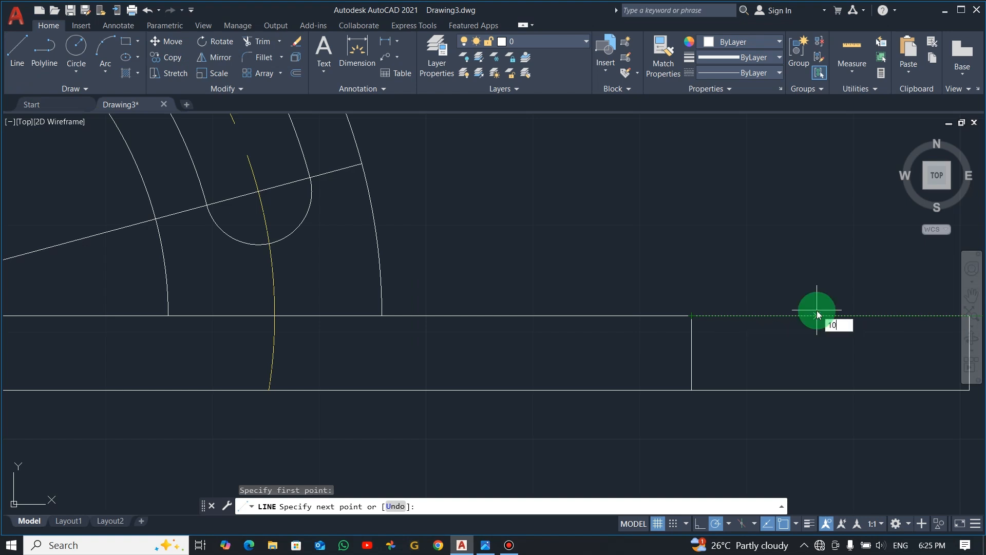
{"action": "type", "text": "."}
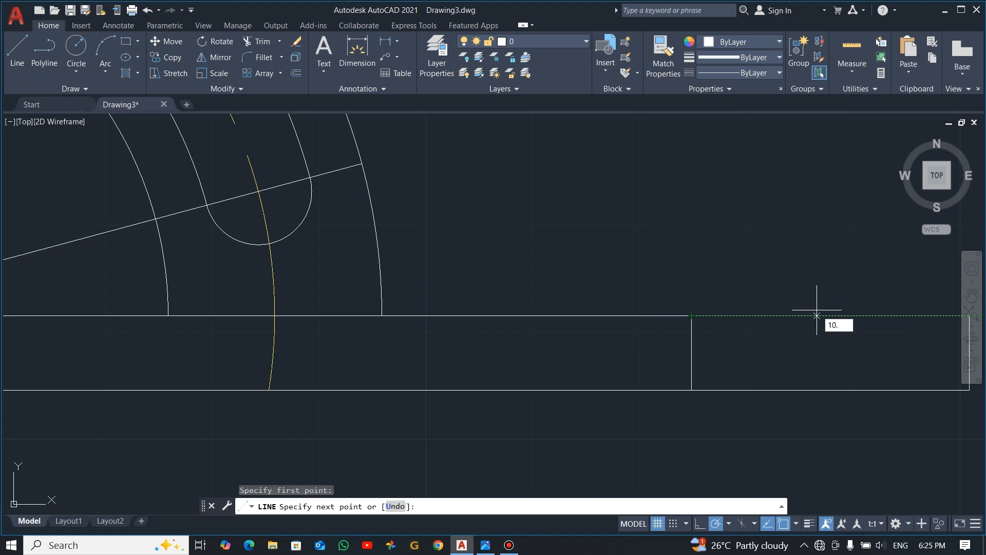
{"action": "type", "text": "5"}
{"action": "key", "text": "Return"}
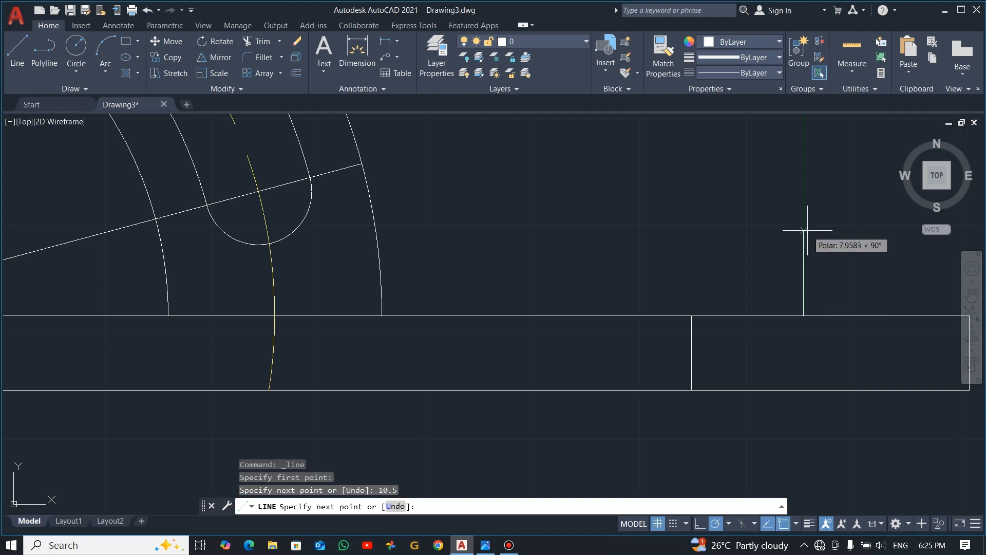
- Complete the head's outline with segments 4 up, 21 to the left and down to the bar's top edge
{"action": "key", "text": "alt+Tab"}
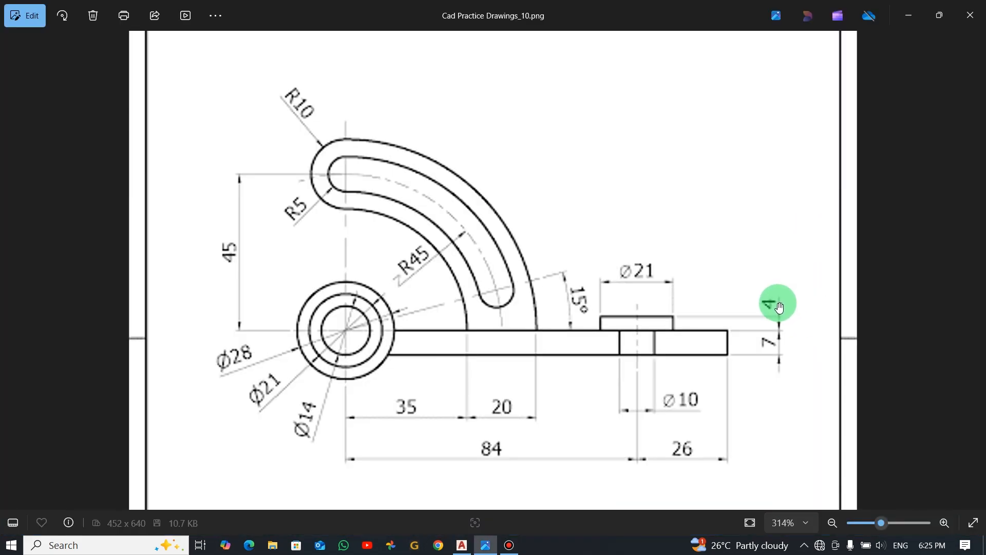
{"action": "key", "text": "alt+Tab"}
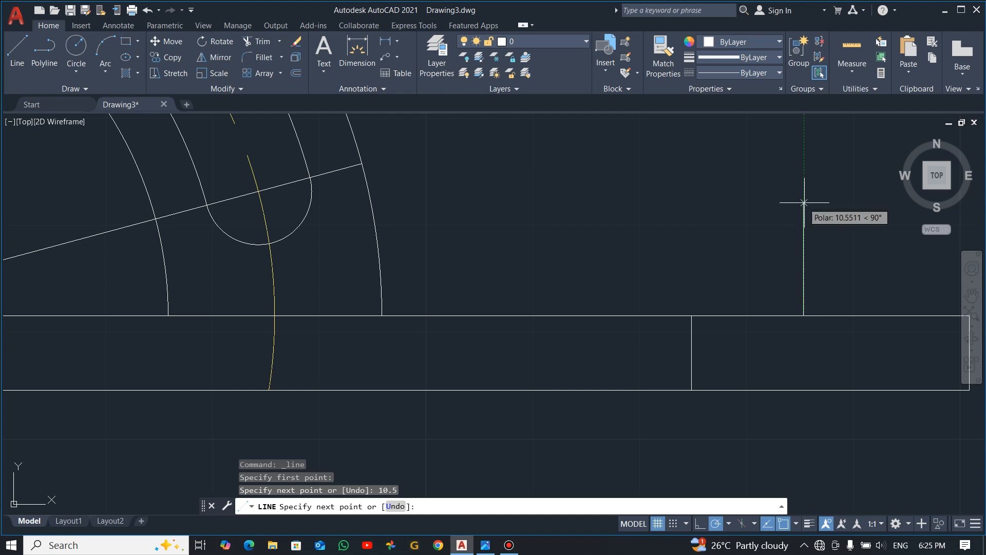
{"action": "type", "text": "4"}
{"action": "key", "text": "Return"}
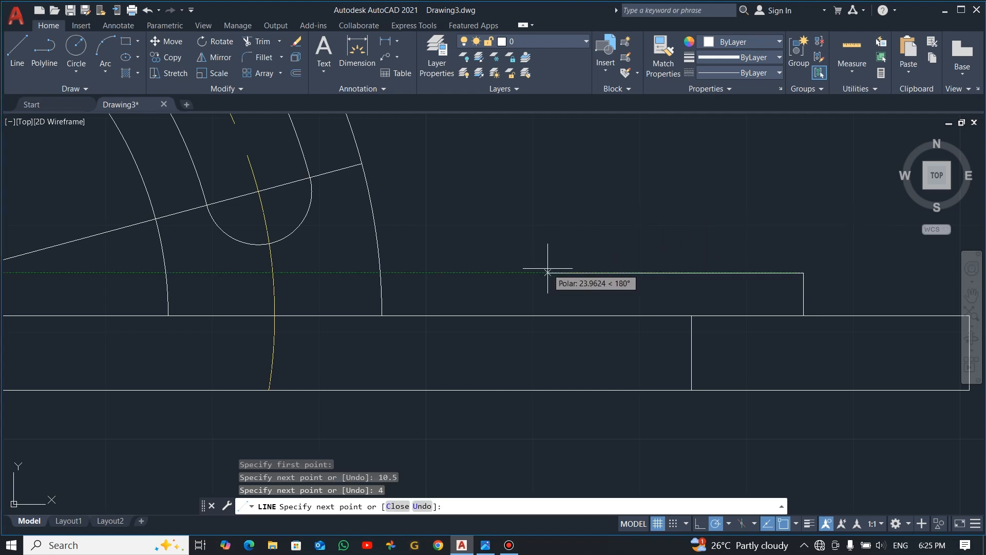
{"action": "type", "text": "21"}
{"action": "key", "text": "Return"}
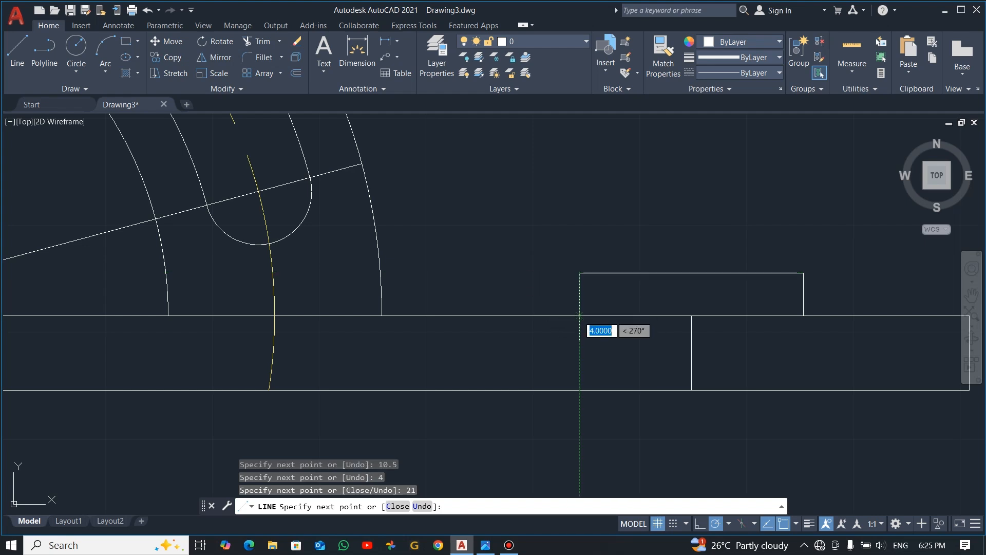
{"action": "left_click", "coordinate": [579, 315]}
{"action": "key", "text": "Escape"}
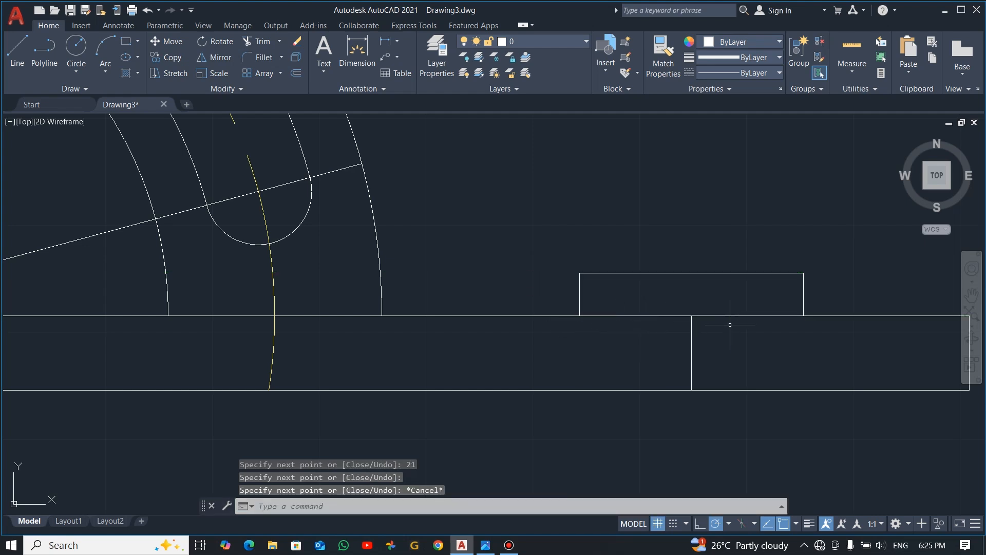
- Offset the vertical line inside the bar by 5 to both sides to form the Ø10 pin edges
{"action": "key", "text": "alt+Tab"}
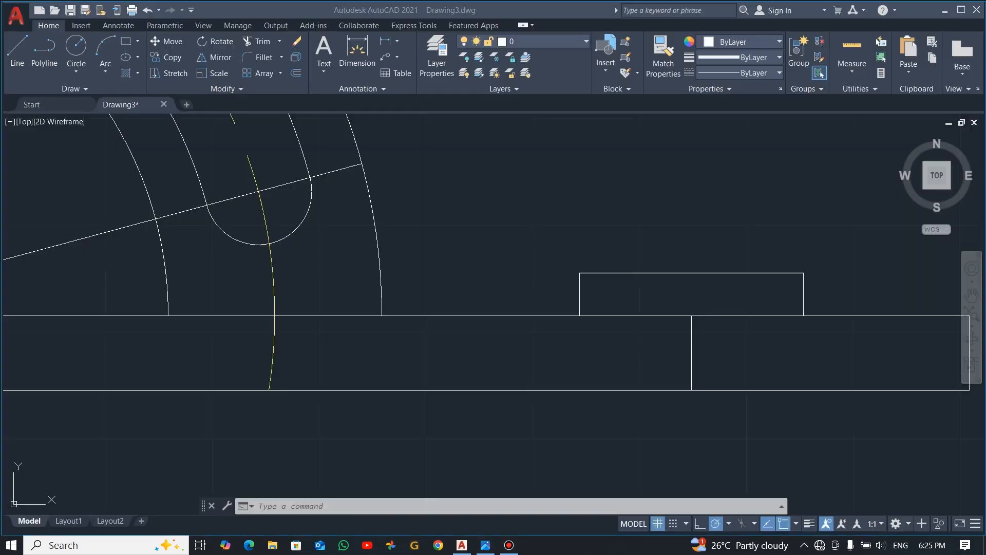
{"action": "key", "text": "alt+Tab"}
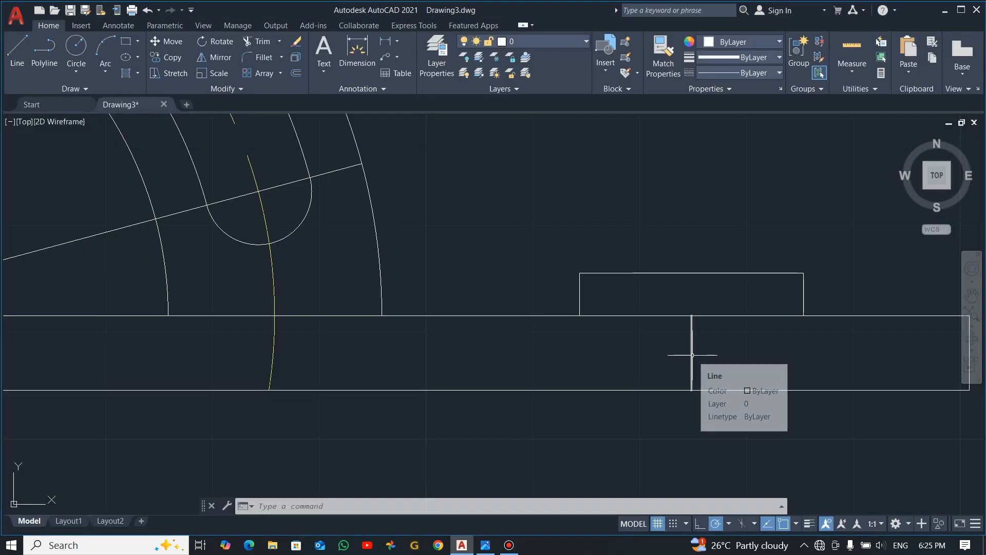
{"action": "left_click", "coordinate": [297, 72]}
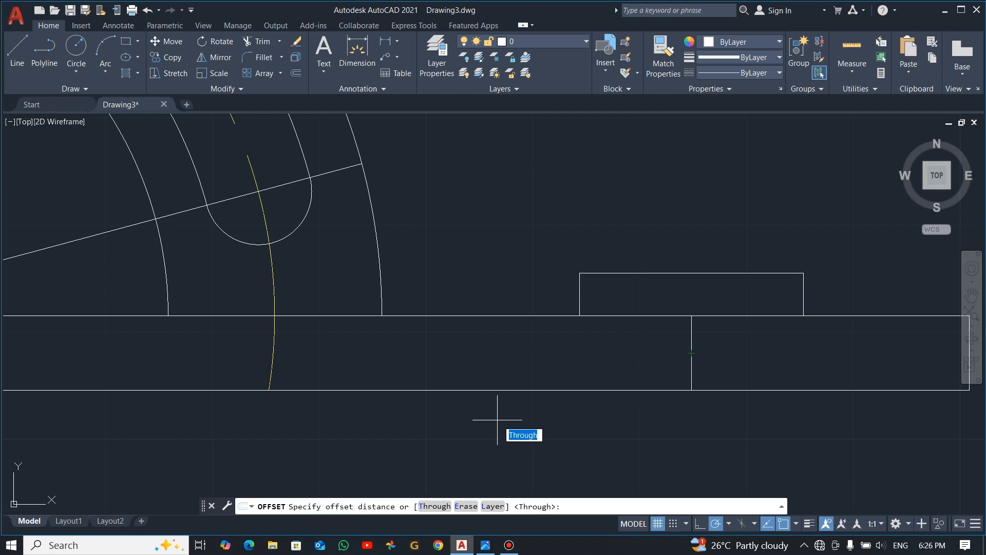
{"action": "type", "text": "5"}
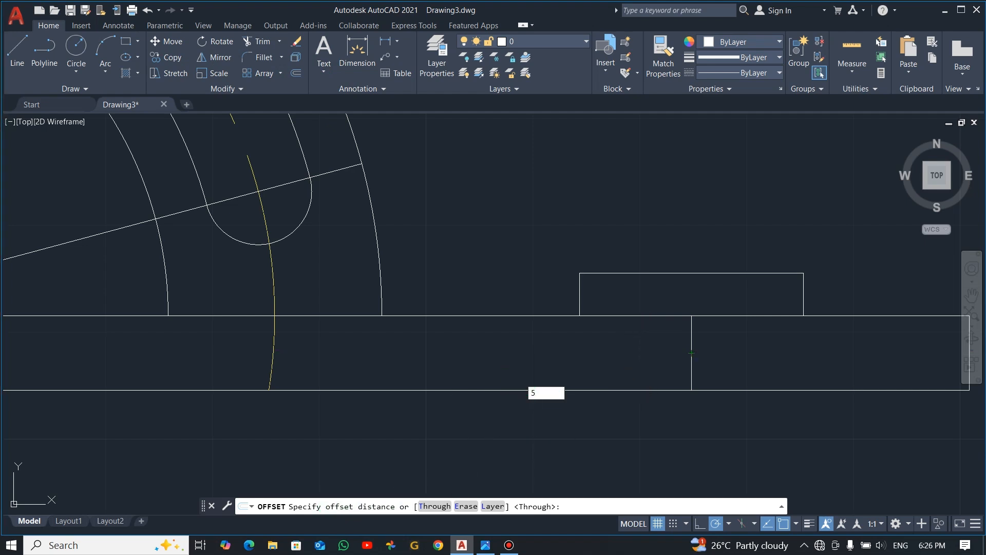
{"action": "key", "text": "Return"}
{"action": "left_click", "coordinate": [691, 363]}
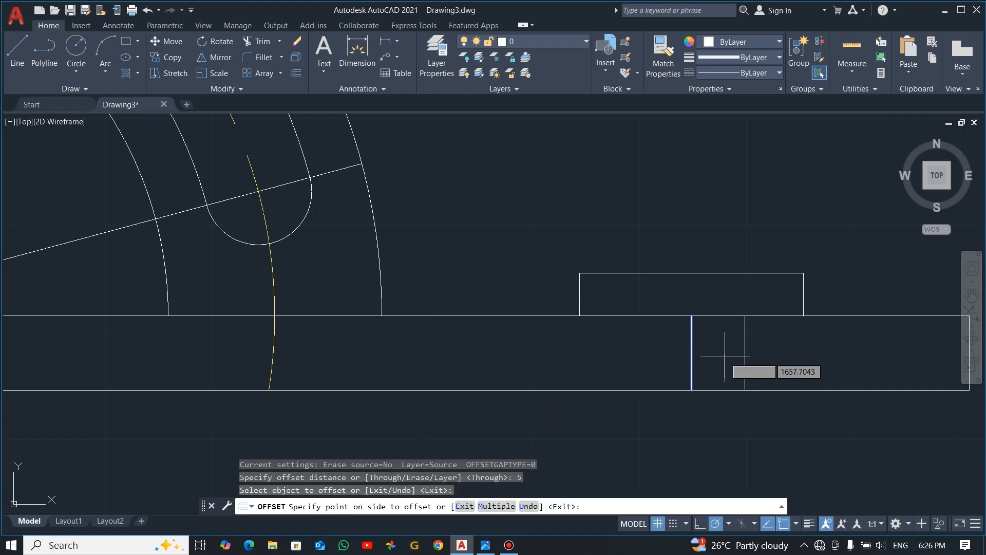
{"action": "left_click", "coordinate": [766, 347]}
{"action": "left_click", "coordinate": [692, 364]}
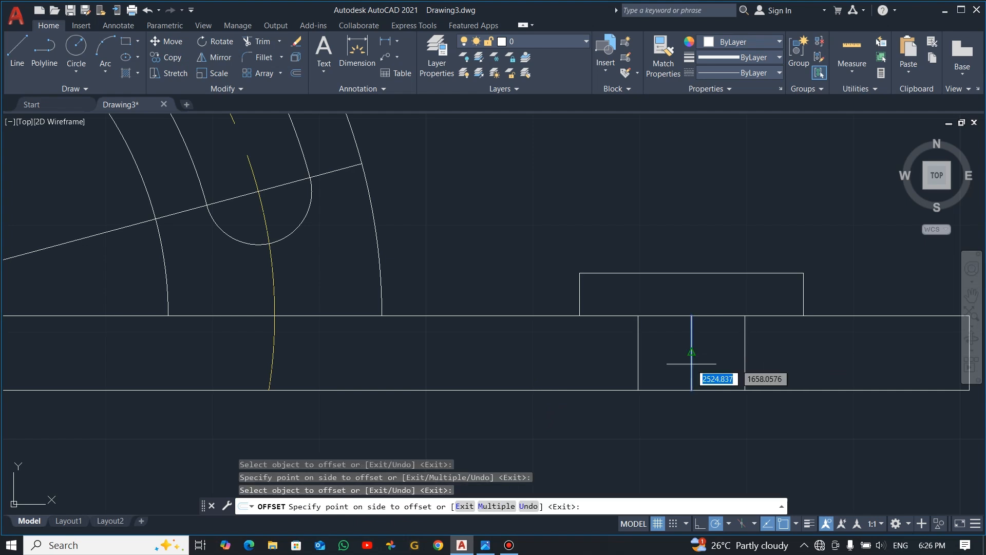
{"action": "left_click", "coordinate": [578, 355]}
{"action": "key", "text": "Escape"}
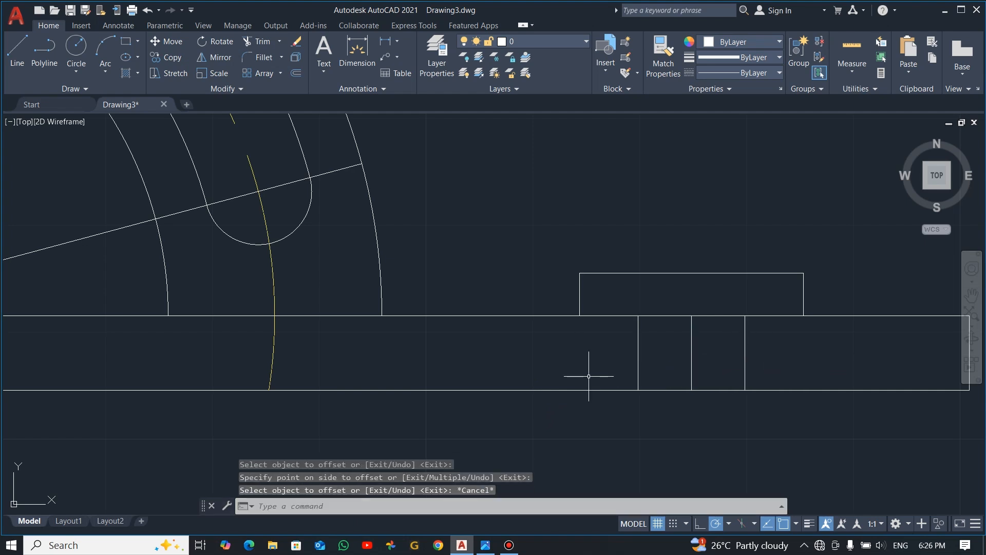
- Match the properties of the yellow centerline arc onto the middle vertical line between the two pin edges
{"action": "key", "text": "alt+Tab"}
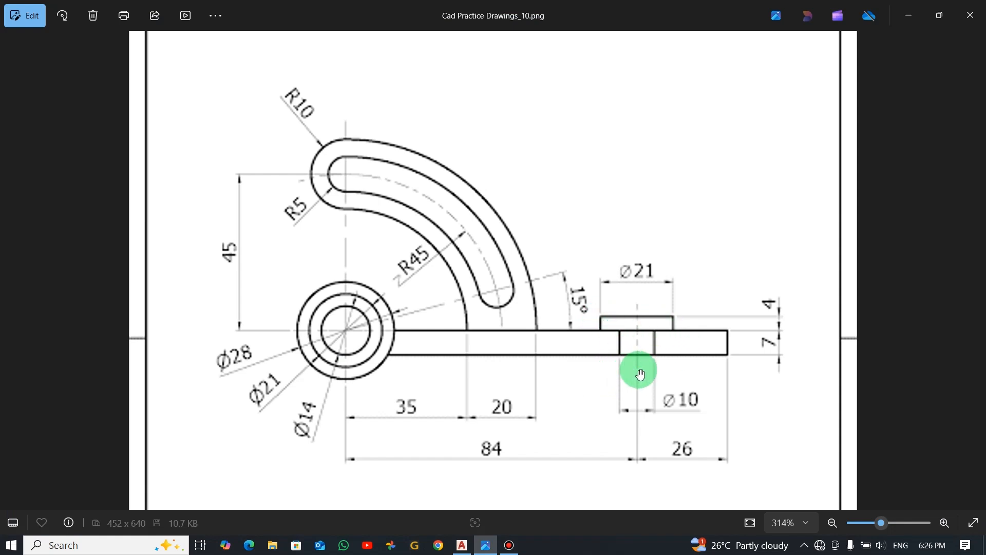
{"action": "key", "text": "alt+Tab"}
{"action": "scroll", "coordinate": [578, 378], "scroll_direction": "down", "scroll_amount": 5}
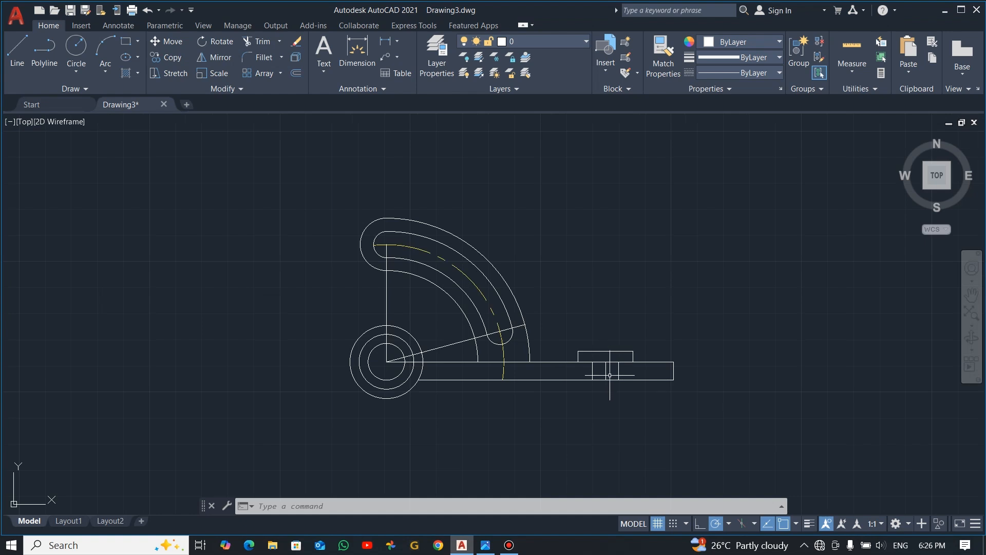
{"action": "scroll", "coordinate": [610, 376], "scroll_direction": "up", "scroll_amount": 2}
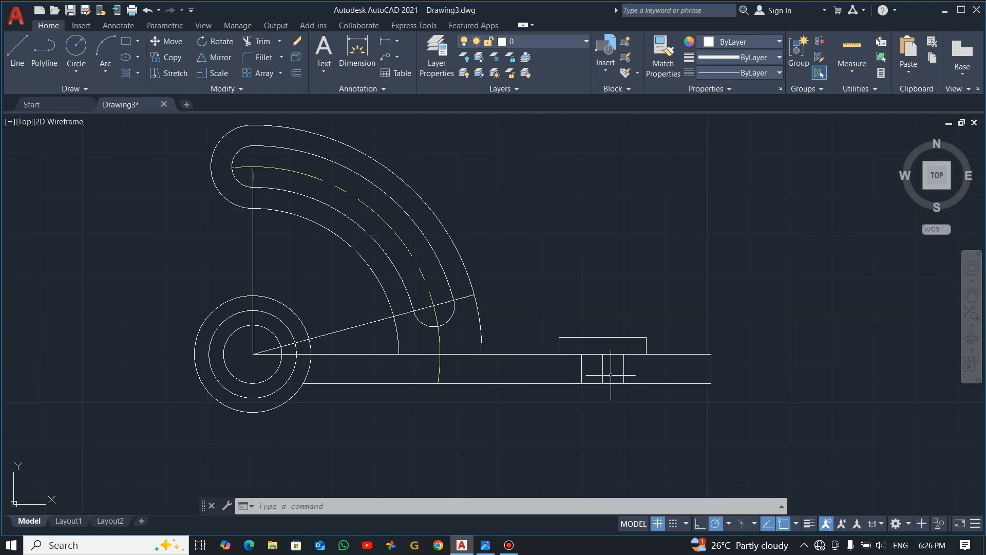
{"action": "type", "text": "m"}
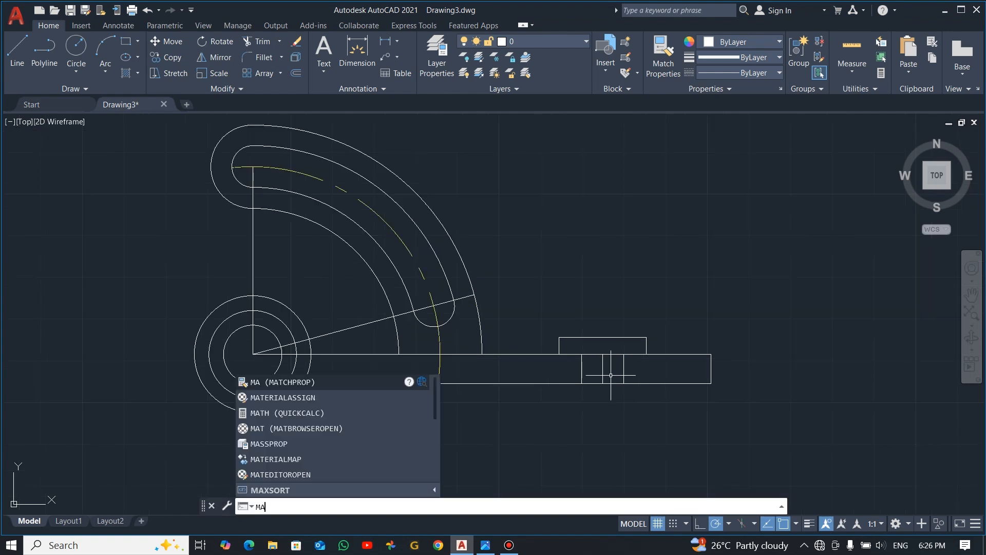
{"action": "type", "text": "a"}
{"action": "key", "text": "Return"}
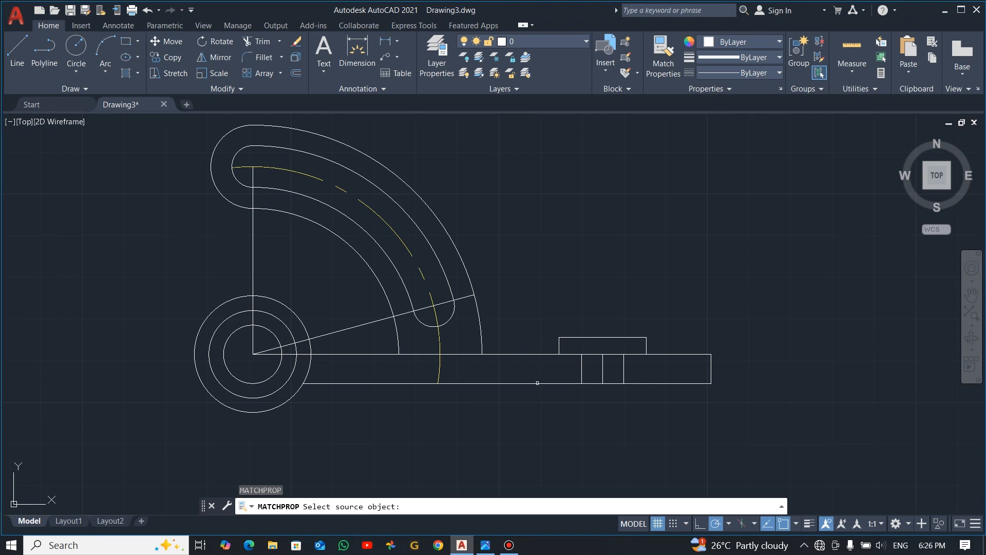
{"action": "left_click", "coordinate": [444, 342]}
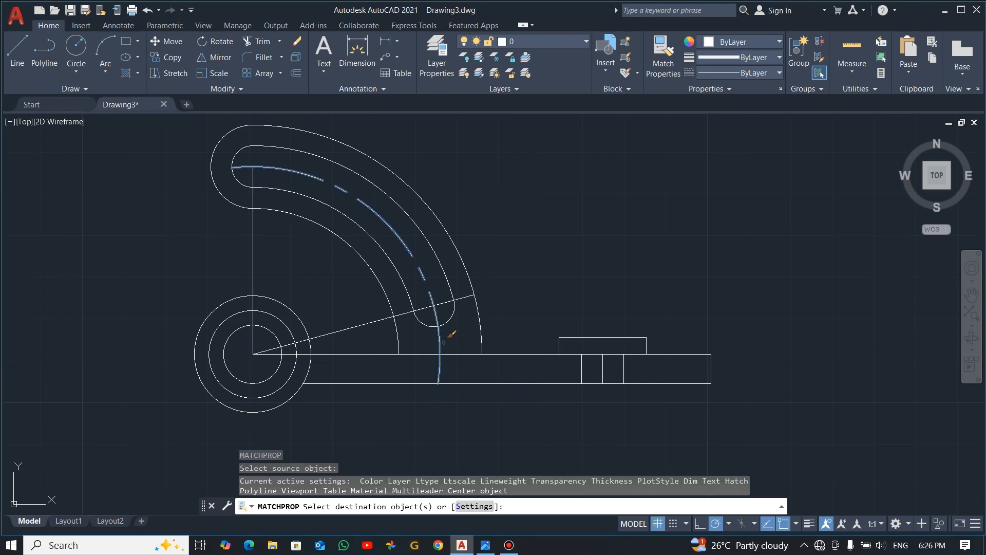
{"action": "left_click", "coordinate": [603, 370]}
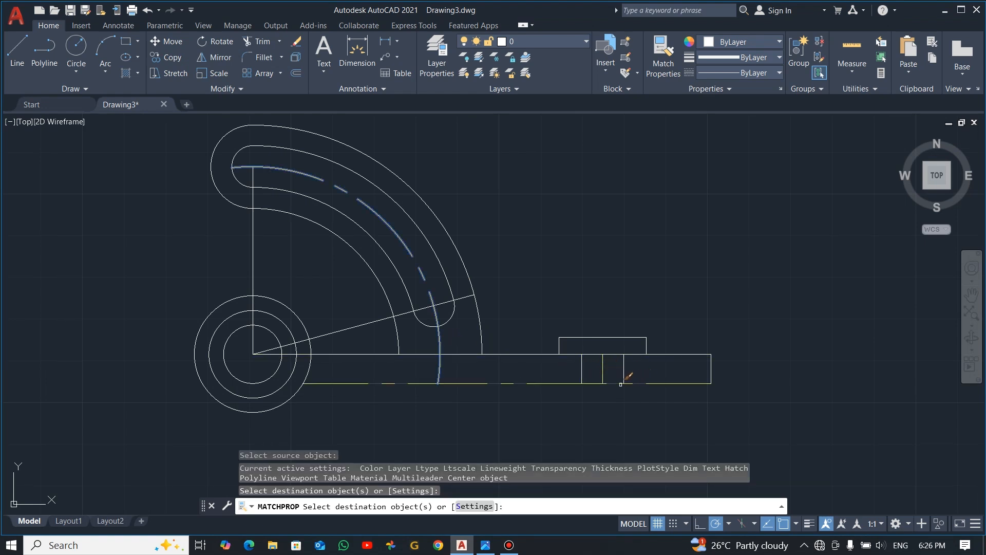
{"action": "key", "text": "Escape"}
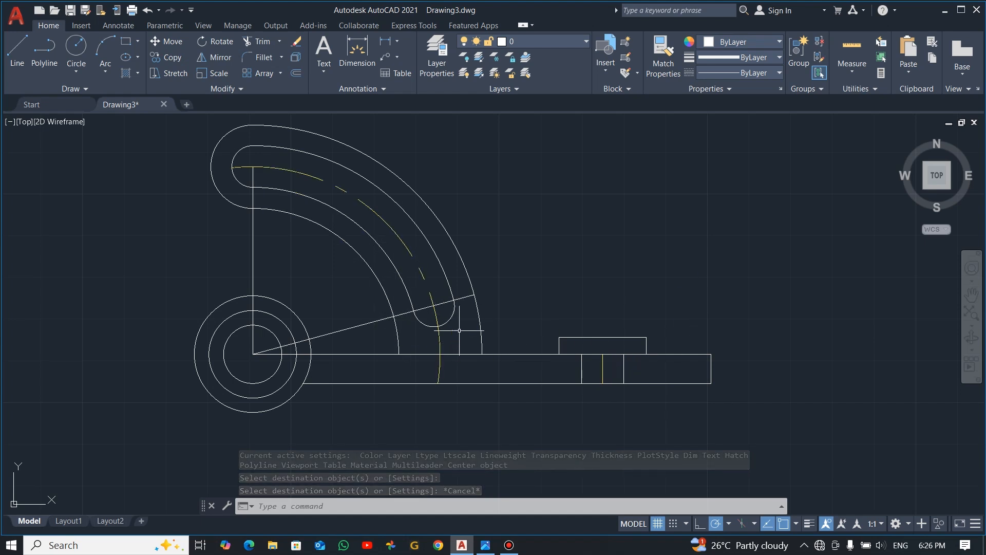
- Match the properties of the yellow centerline arc onto the inclined line and delete the vertical line above the circles' centre
{"action": "type", "text": "ma"}
{"action": "key", "text": "Return"}
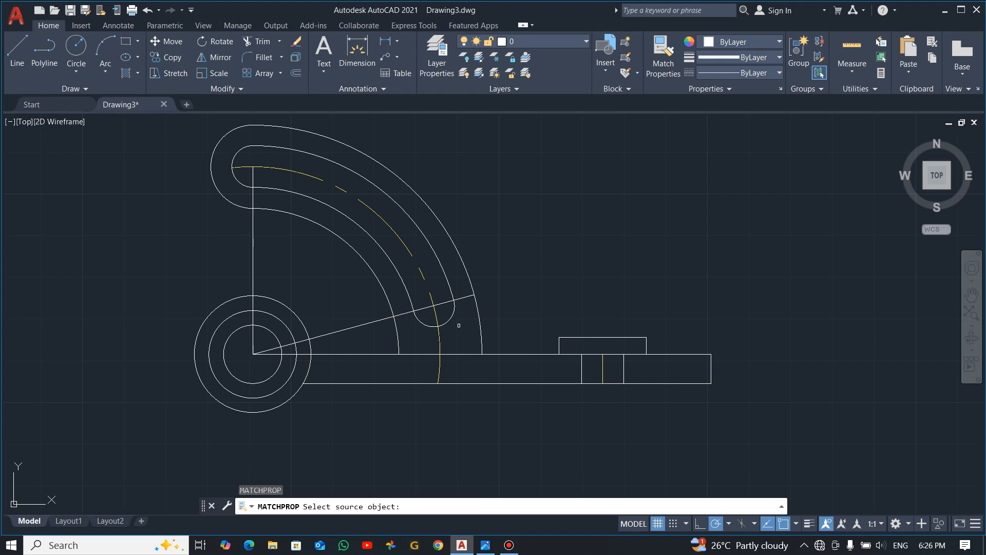
{"action": "left_click", "coordinate": [440, 338]}
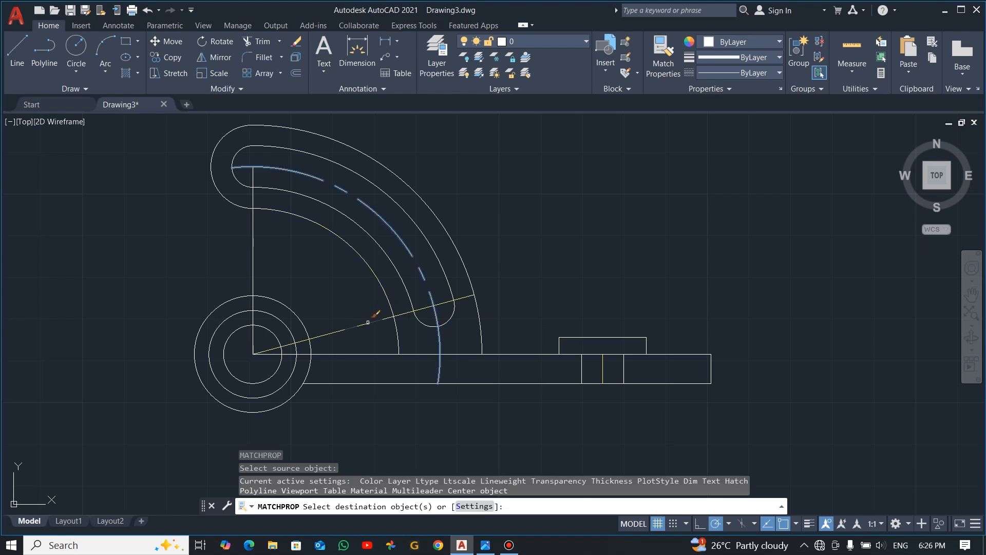
{"action": "key", "text": "Escape"}
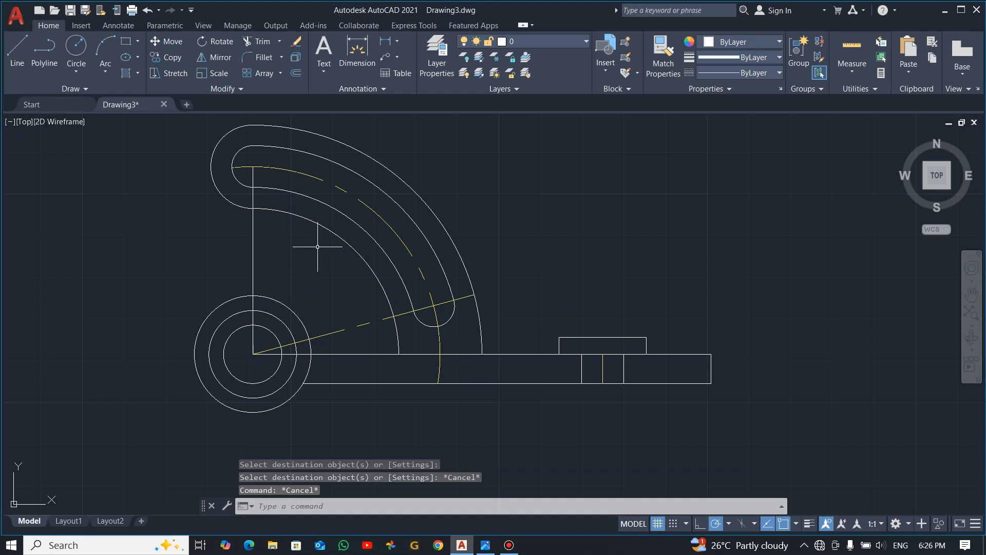
{"action": "left_click", "coordinate": [253, 252]}
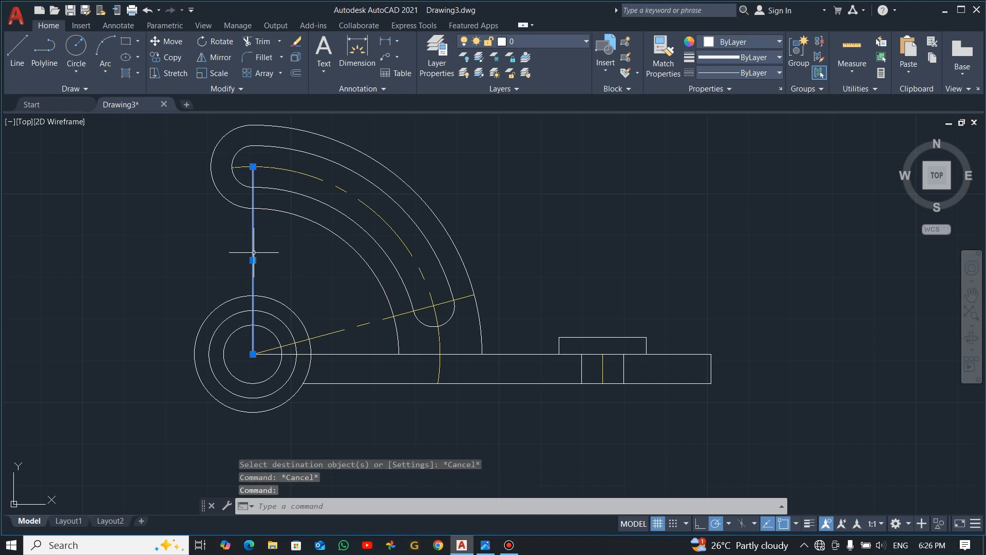
{"action": "key", "text": "Delete"}
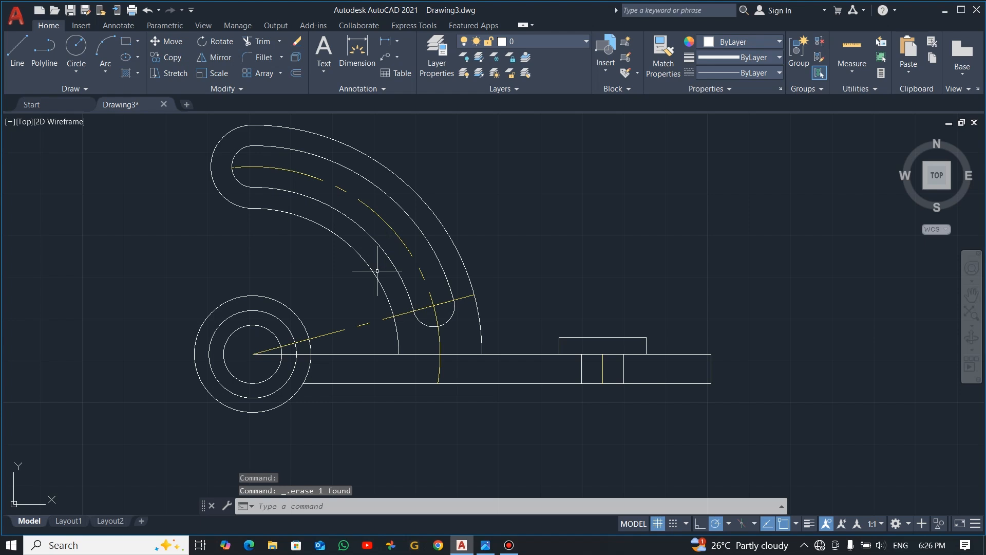
- Try trimming the centerline arc below the slot and the lines inside the circles, check the reference image, and undo the trims
{"action": "type", "text": "tr"}
{"action": "key", "text": "Return"}
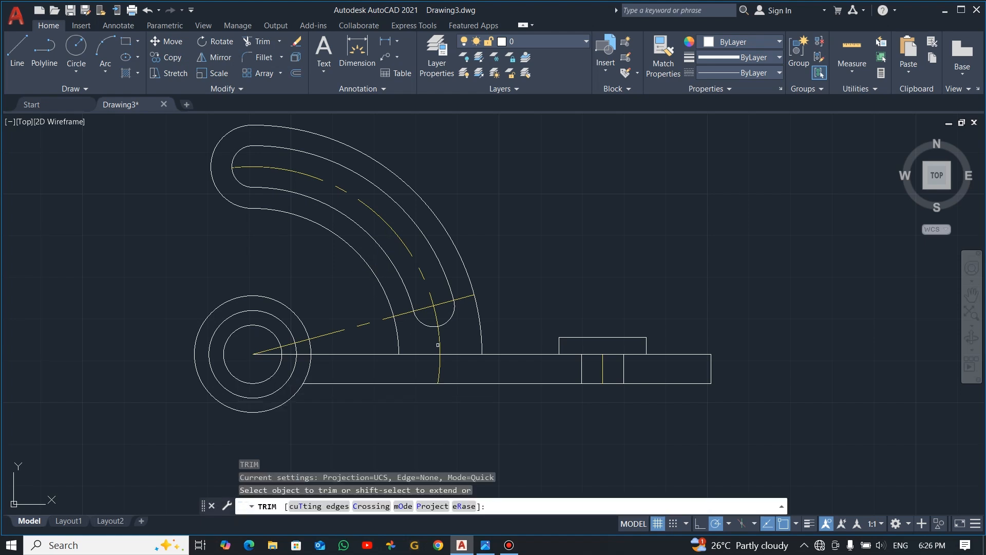
{"action": "left_click", "coordinate": [440, 340]}
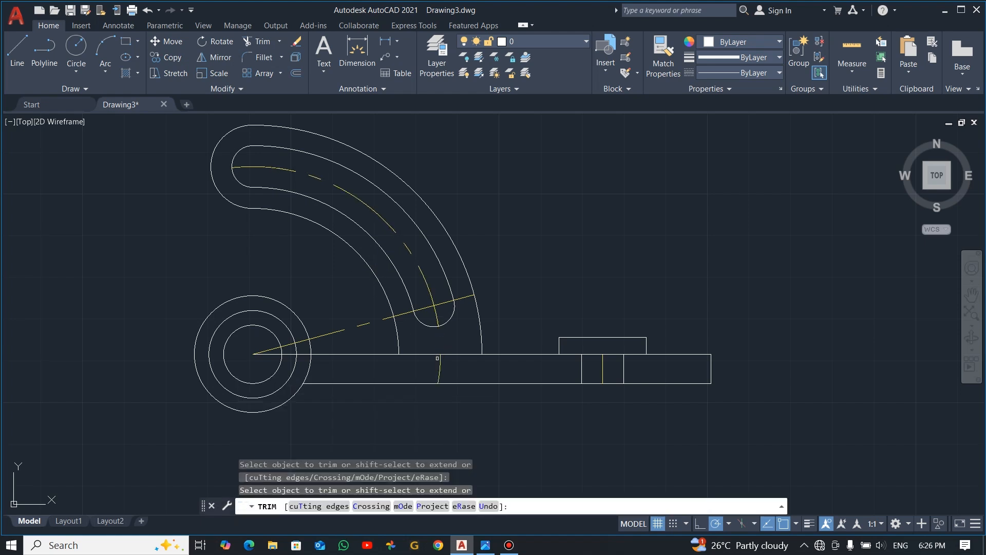
{"action": "left_click", "coordinate": [439, 364]}
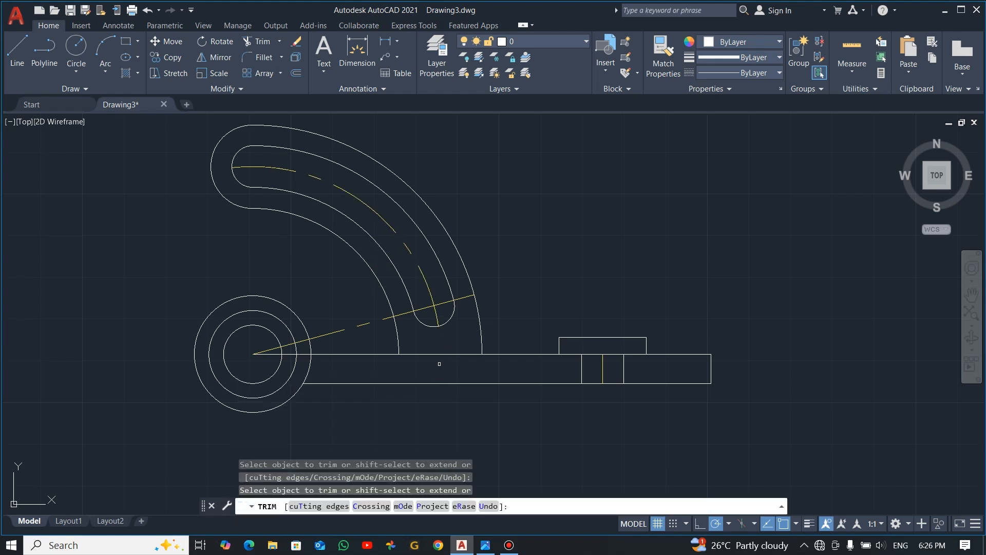
{"action": "left_click", "coordinate": [304, 352]}
{"action": "left_click", "coordinate": [305, 358]}
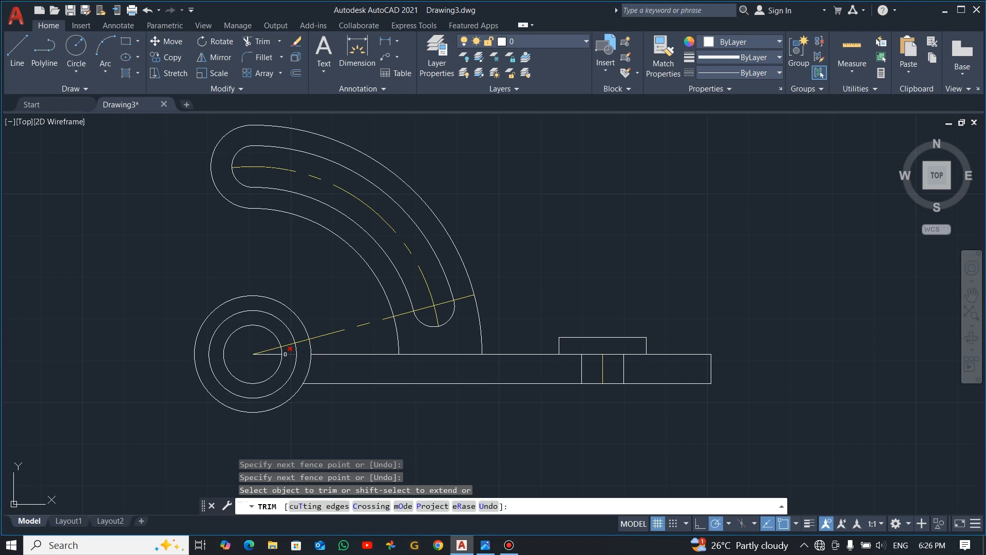
{"action": "left_click", "coordinate": [270, 354]}
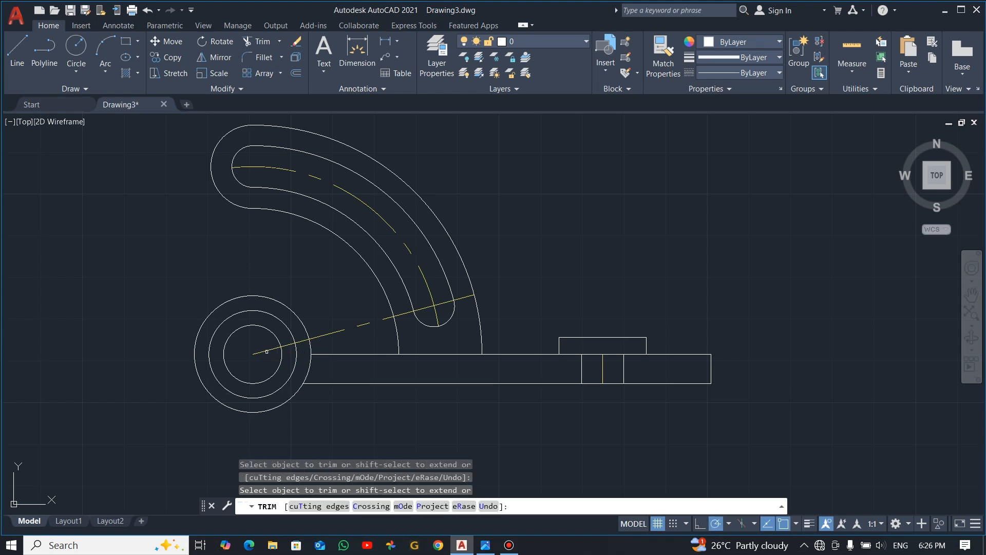
{"action": "key", "text": "alt+Tab"}
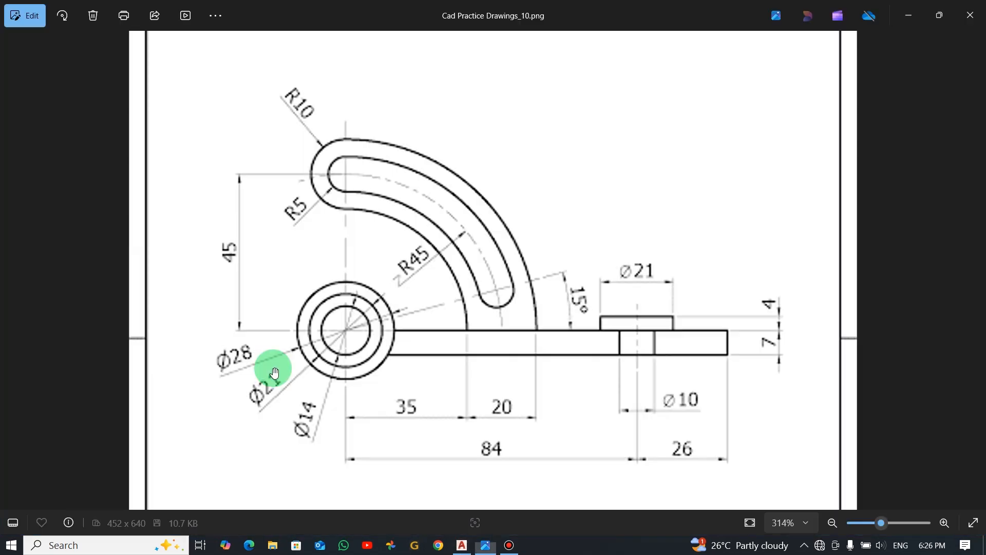
{"action": "key", "text": "alt+Tab"}
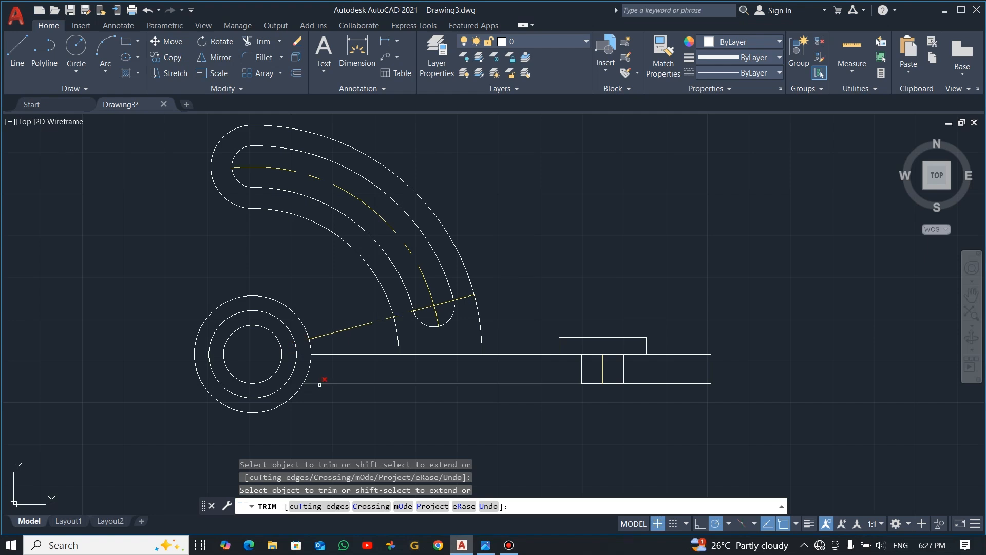
{"action": "key", "text": "Escape"}
{"action": "key", "text": "ctrl+z"}
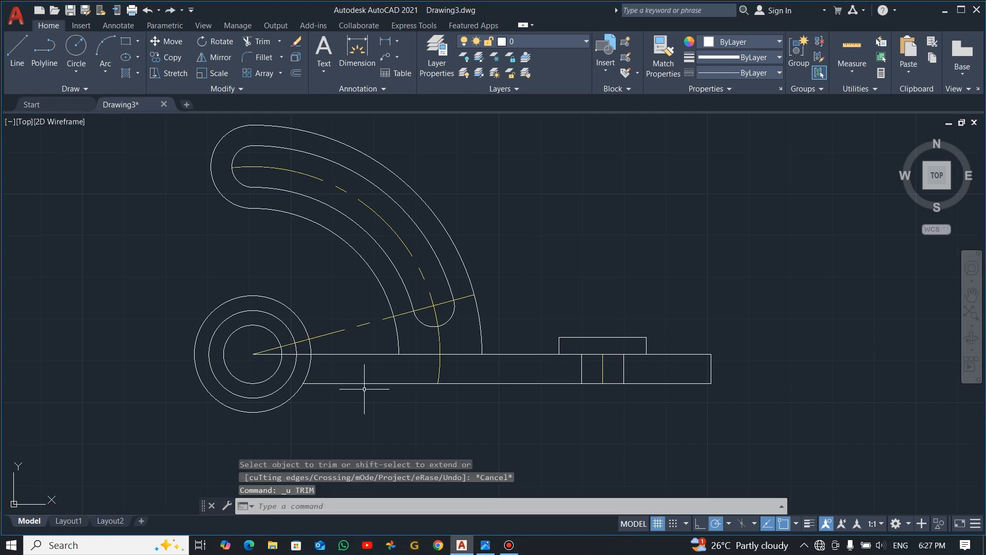
- Trim the centerline arc's portion inside the bar and the part of the bar's upper edge that runs inside the circles
{"action": "type", "text": "tr"}
{"action": "key", "text": "Return"}
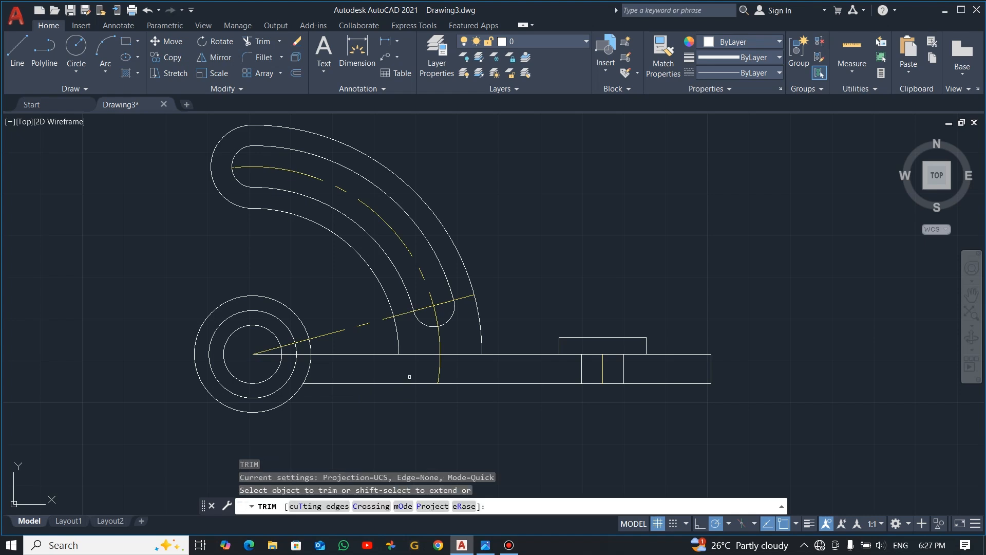
{"action": "left_click", "coordinate": [438, 371]}
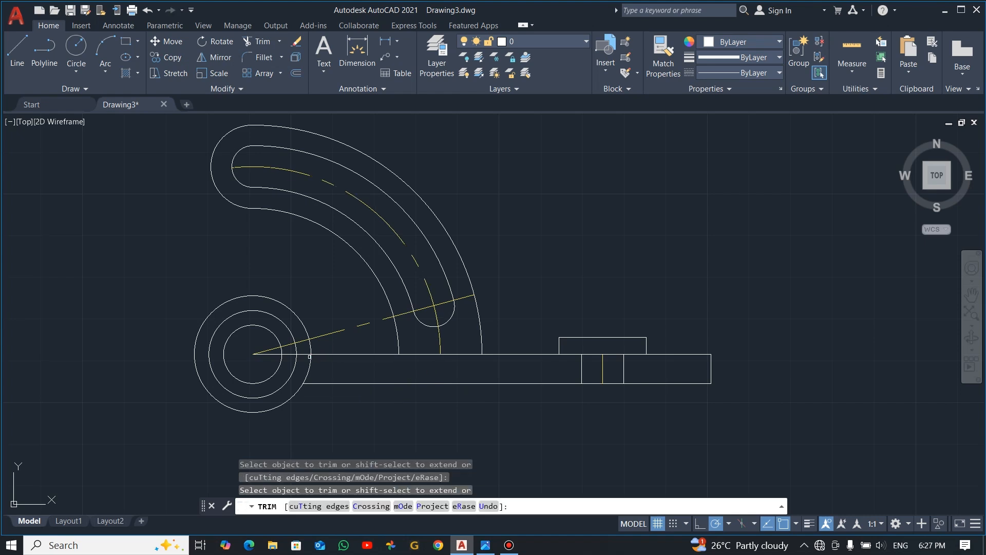
{"action": "left_click", "coordinate": [272, 357]}
{"action": "key", "text": "Return"}
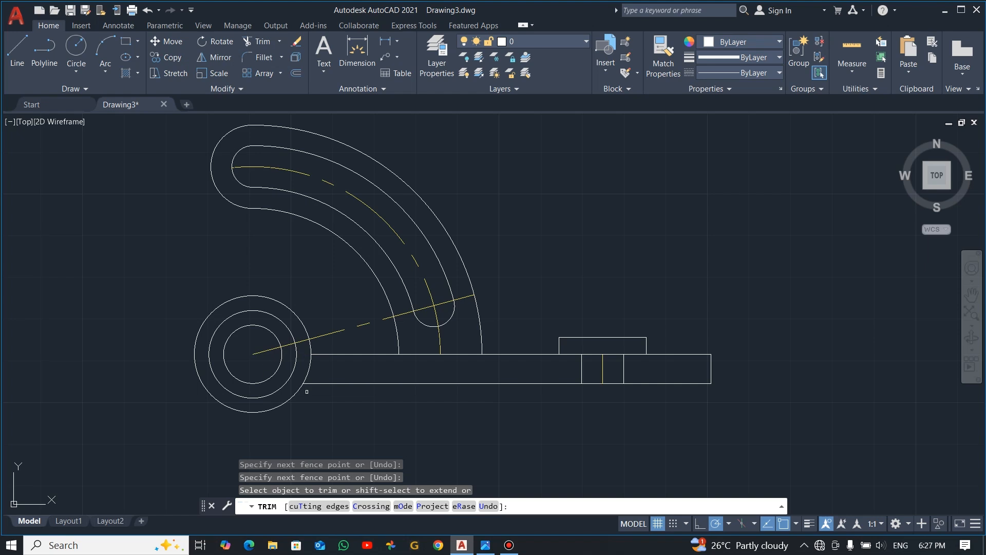
{"action": "key", "text": "Escape"}
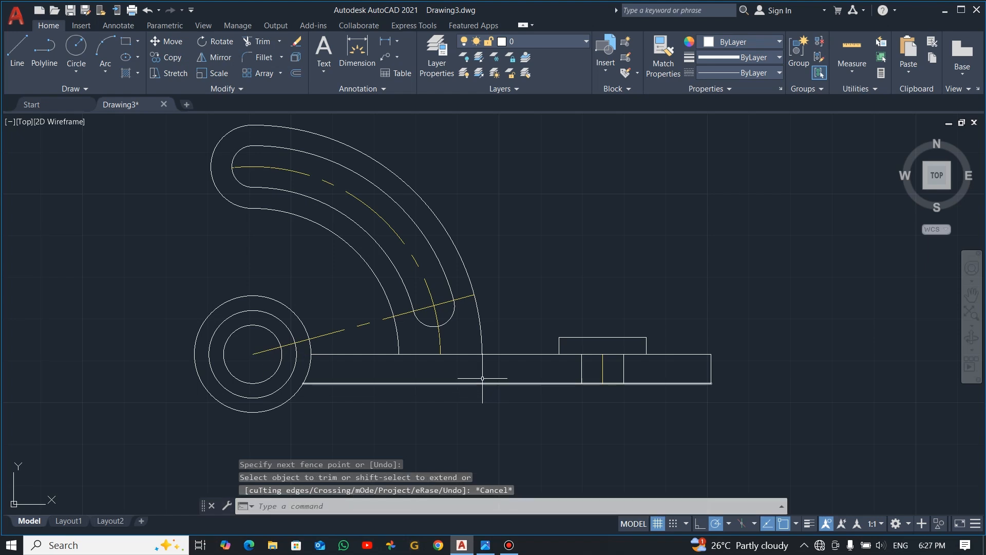
- Turn on lineweight display and set the lineweight of the centerline arc, inclined centerline and pin centerline to 0.25 mm
{"action": "middle_click_drag", "start_coordinate": [520, 210], "coordinate": [524, 235]}
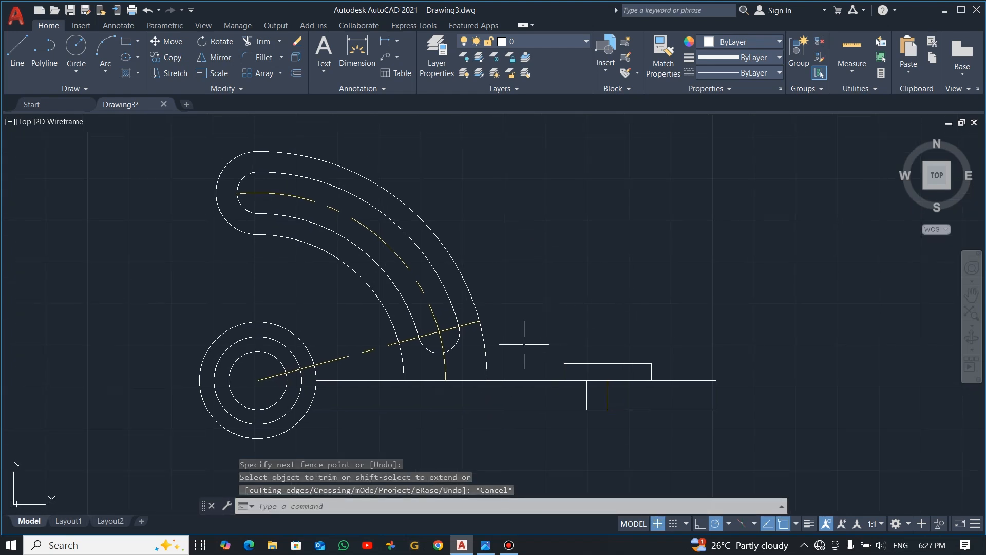
{"action": "left_click", "coordinate": [809, 523]}
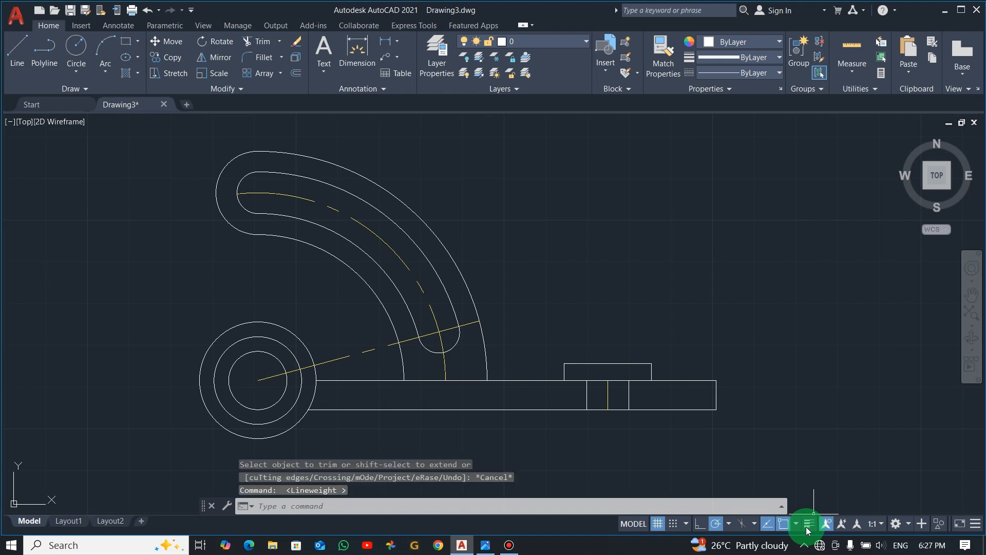
{"action": "left_click", "coordinate": [436, 317]}
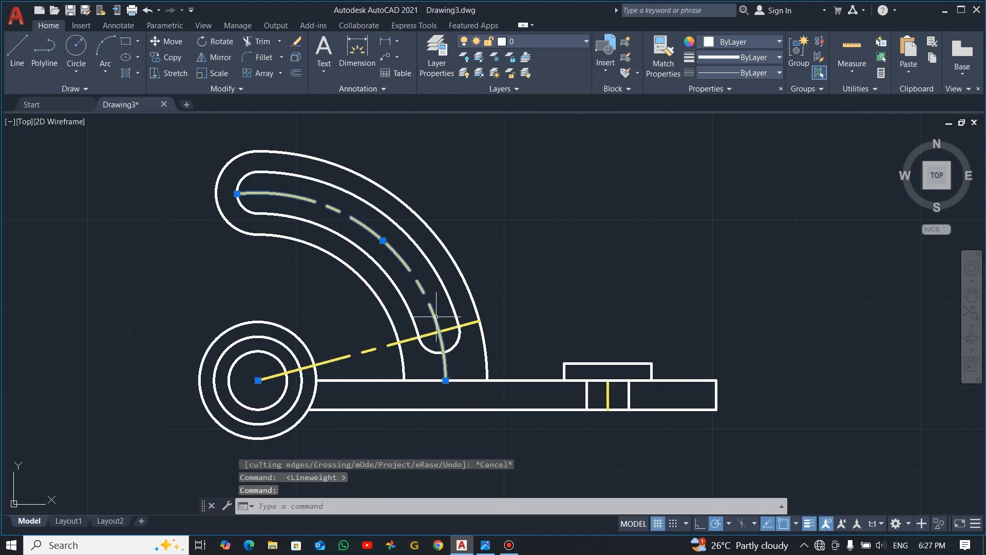
{"action": "left_click", "coordinate": [419, 346]}
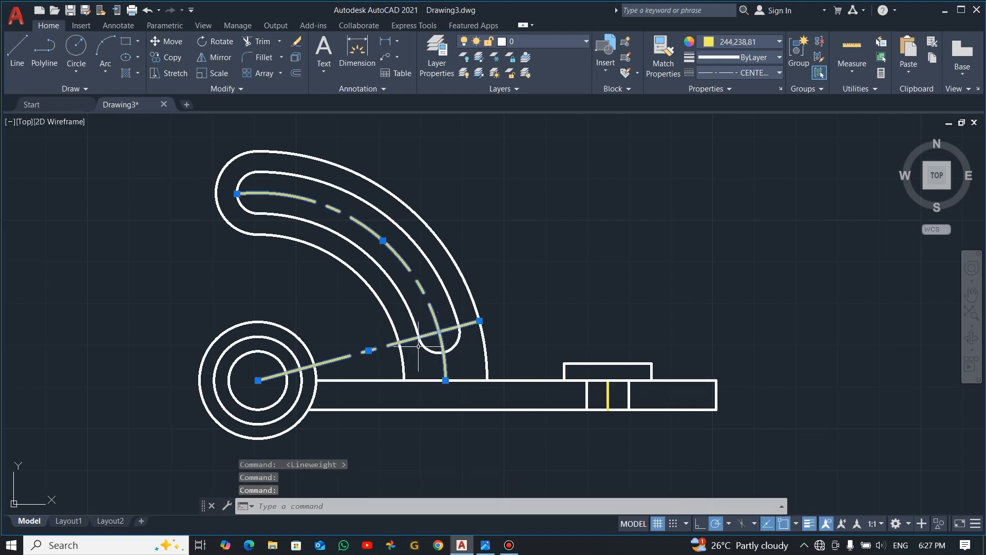
{"action": "left_click", "coordinate": [613, 391]}
{"action": "left_click", "coordinate": [735, 55]}
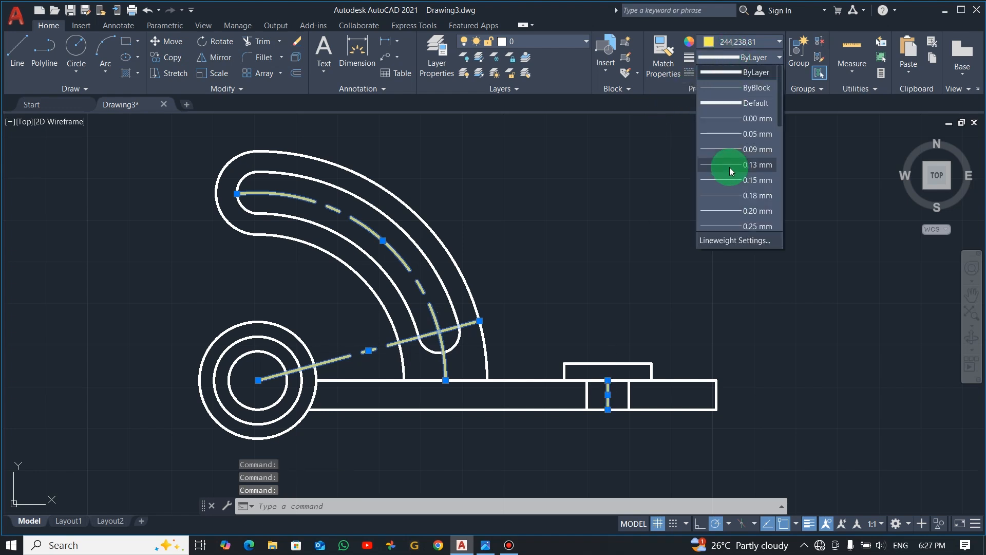
{"action": "scroll", "coordinate": [744, 219], "scroll_direction": "down", "scroll_amount": 1}
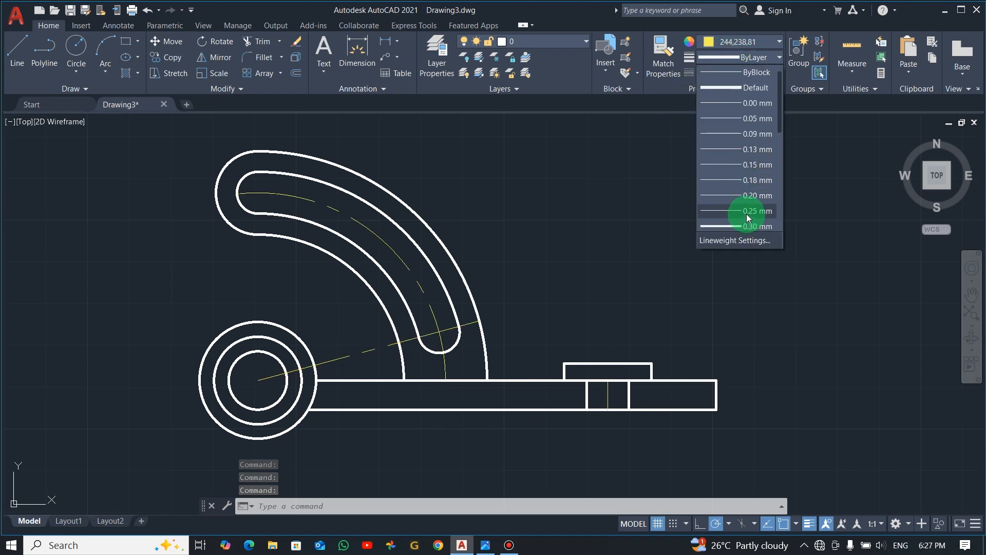
{"action": "left_click", "coordinate": [748, 216]}
{"action": "key", "text": "Escape"}
{"action": "key", "text": "Escape"}
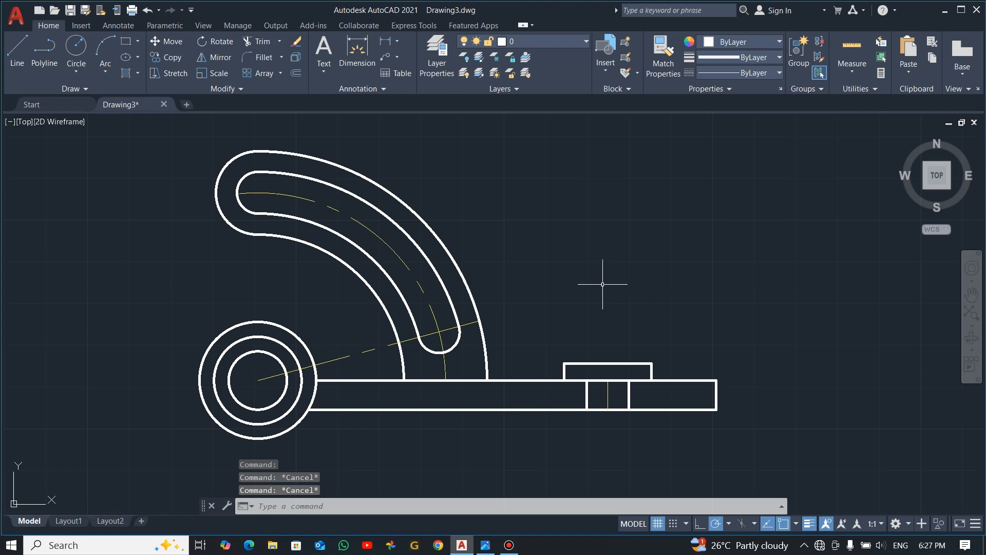
- Create a new layer named DIM with a lineweight of 0.25 mm
{"action": "left_click", "coordinate": [443, 50]}
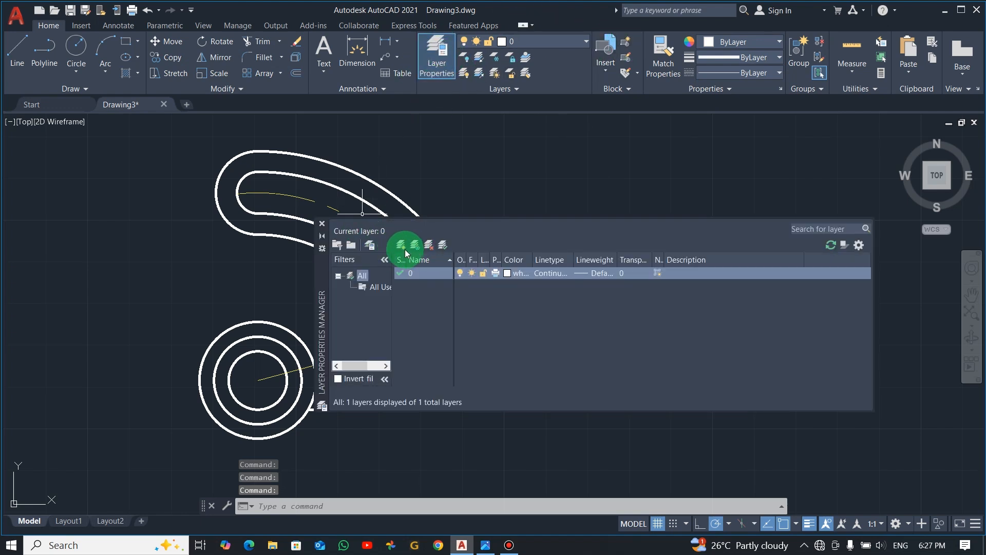
{"action": "left_click", "coordinate": [403, 246]}
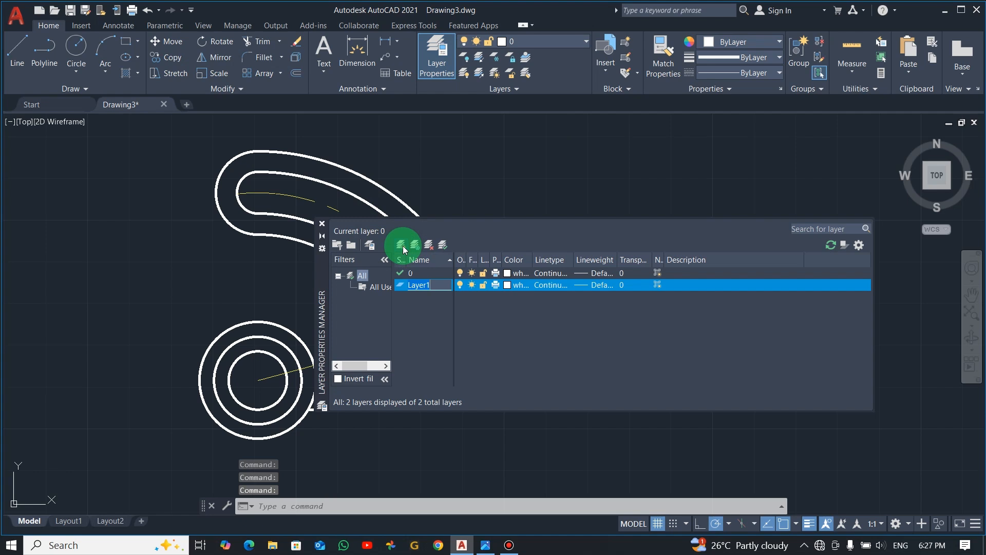
{"action": "type", "text": "DIM"}
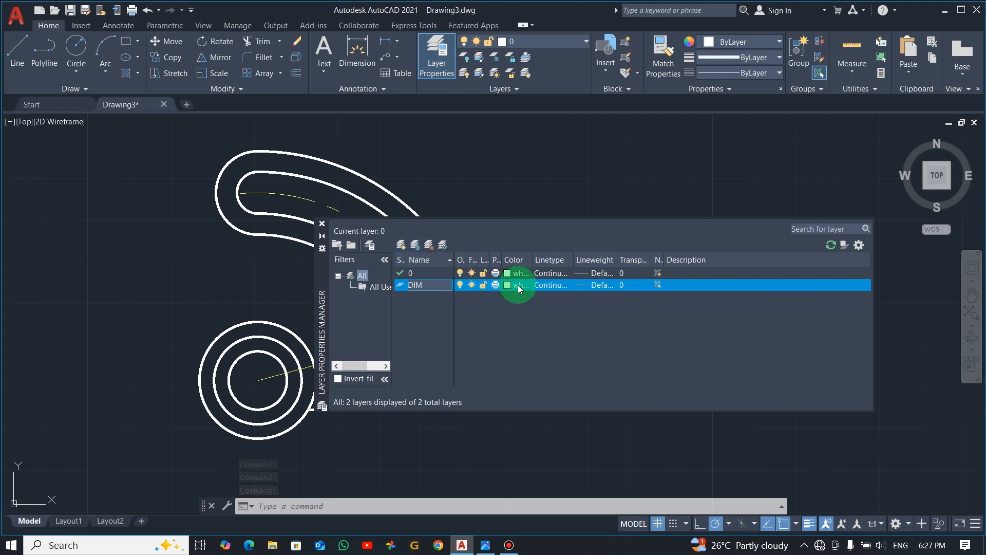
{"action": "left_click", "coordinate": [590, 285]}
{"action": "scroll", "coordinate": [482, 257], "scroll_direction": "down", "scroll_amount": 2}
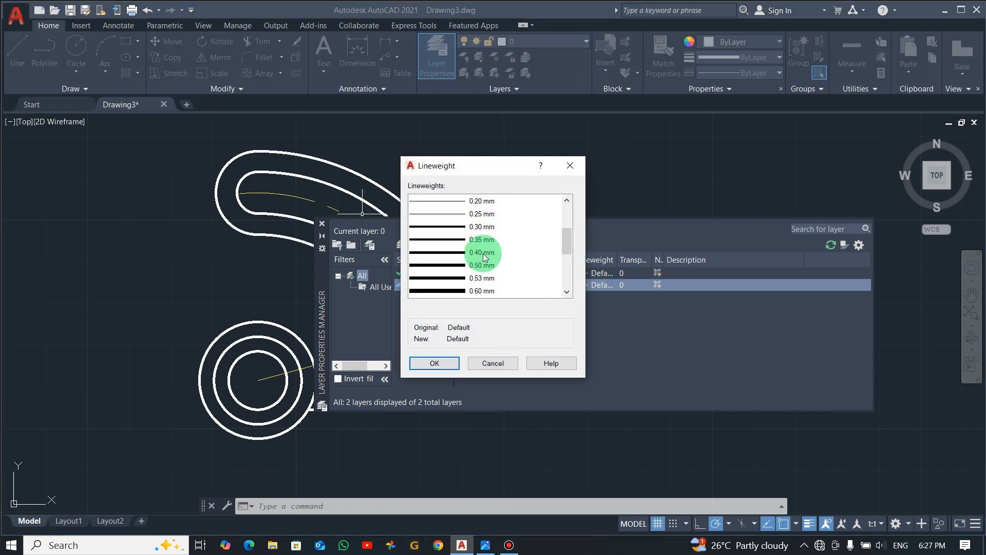
{"action": "left_click", "coordinate": [482, 214]}
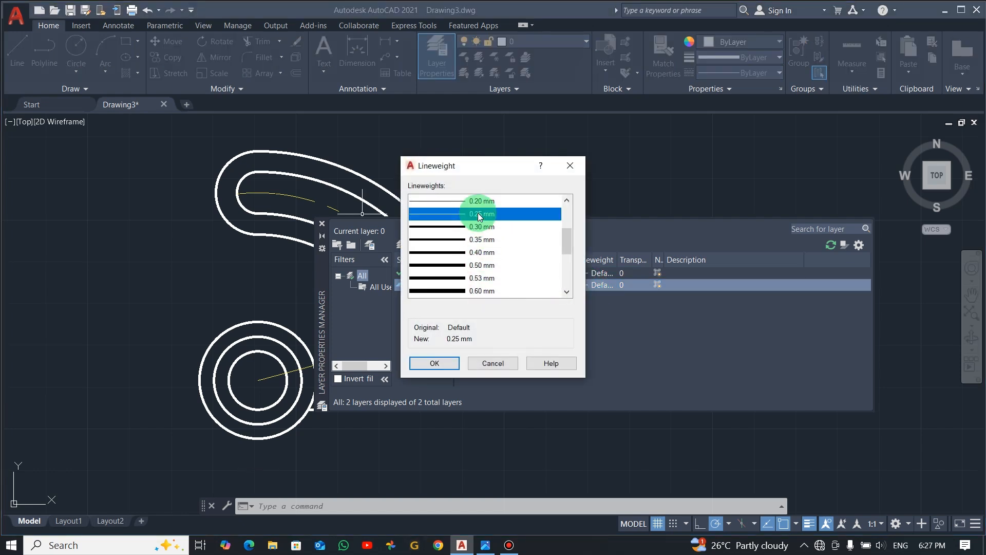
{"action": "left_click", "coordinate": [434, 365]}
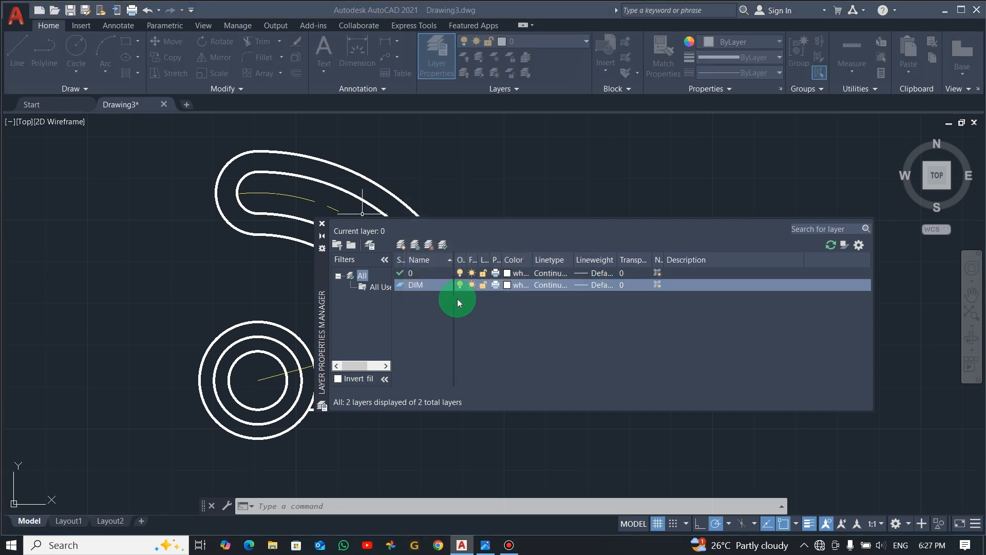
- Set the DIM layer's color to green index color 90 and close the layer manager
{"action": "left_click", "coordinate": [508, 287]}
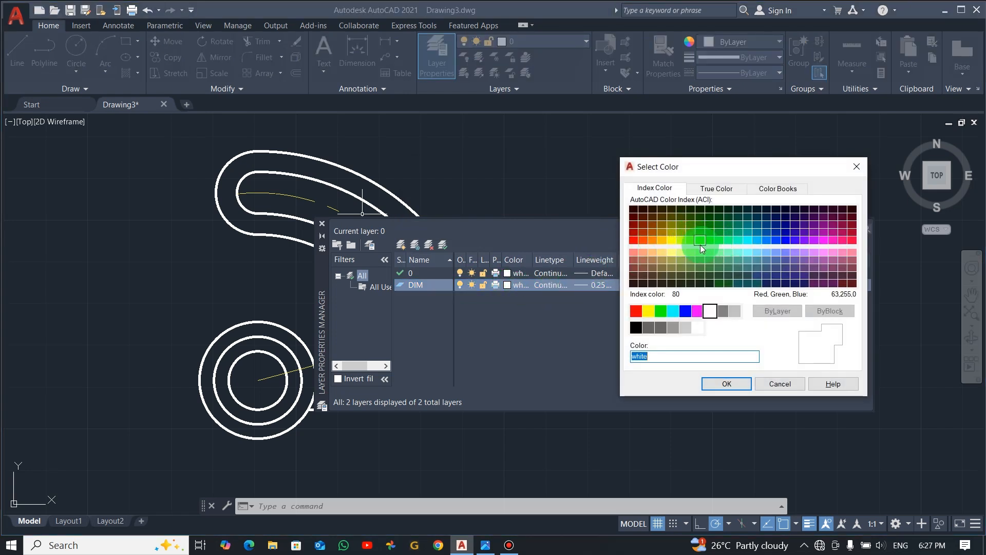
{"action": "left_click", "coordinate": [719, 241]}
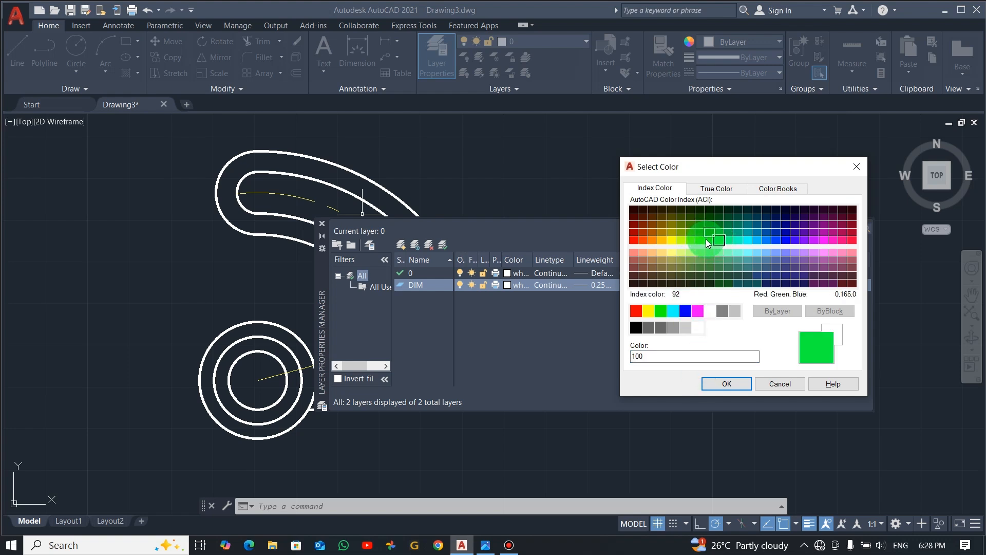
{"action": "left_click", "coordinate": [707, 242]}
{"action": "left_click", "coordinate": [735, 385]}
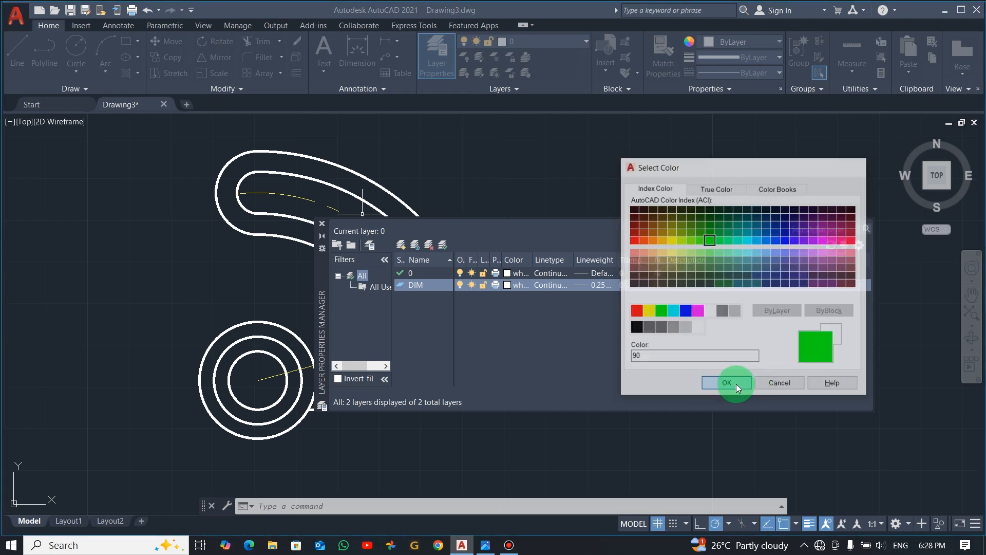
{"action": "left_click", "coordinate": [322, 224]}
- Make DIM the current layer
{"action": "left_click", "coordinate": [720, 42]}
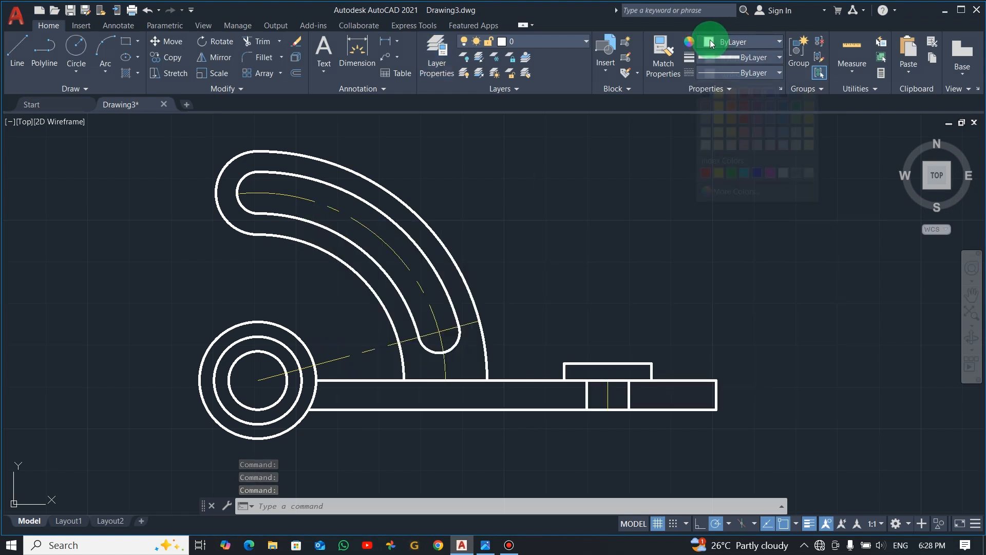
{"action": "left_click", "coordinate": [529, 41]}
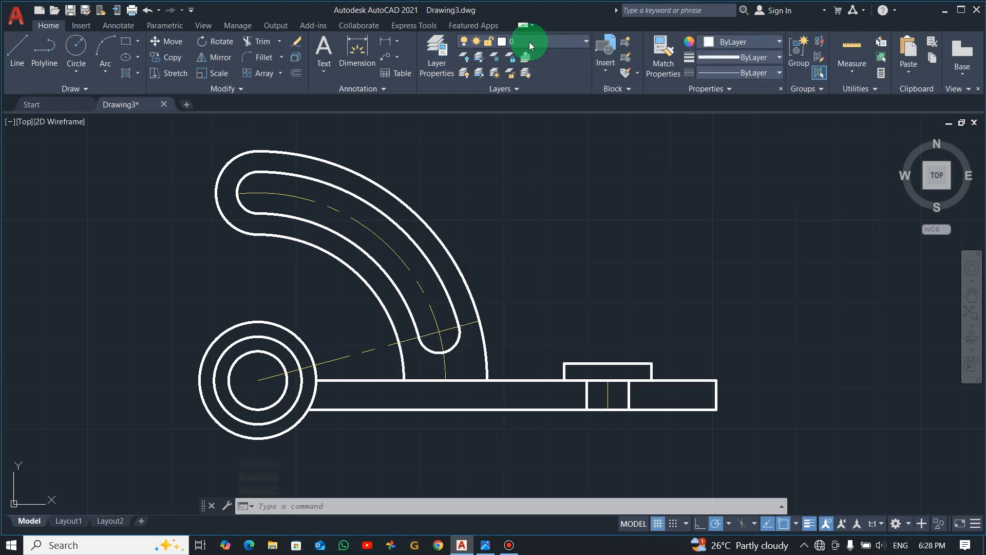
{"action": "left_click", "coordinate": [529, 42]}
{"action": "left_click", "coordinate": [518, 70]}
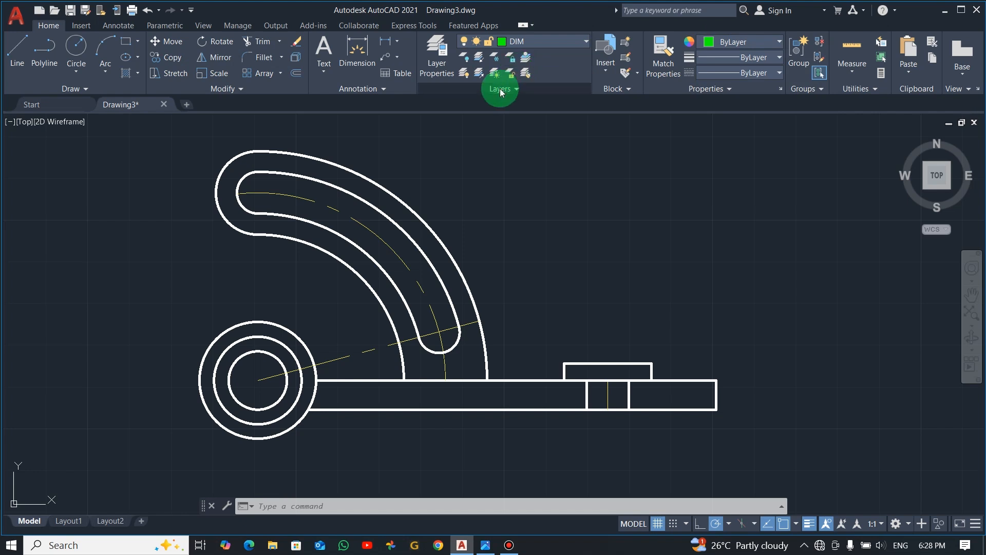
- Add a vertical linear dimension from the concentric circles' center to the center of the slot's upper end, placed outside the arm and circles
{"action": "left_click", "coordinate": [394, 41]}
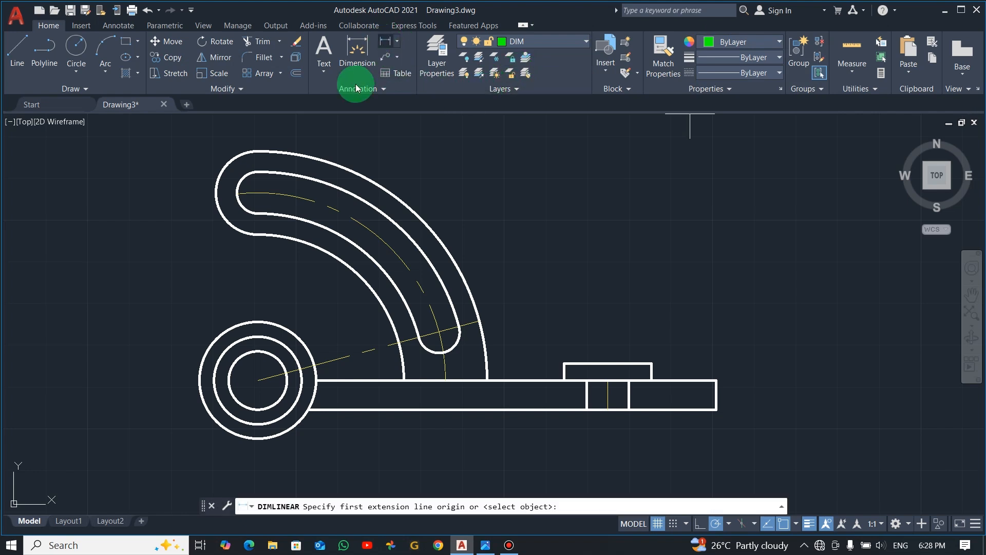
{"action": "left_click", "coordinate": [258, 380]}
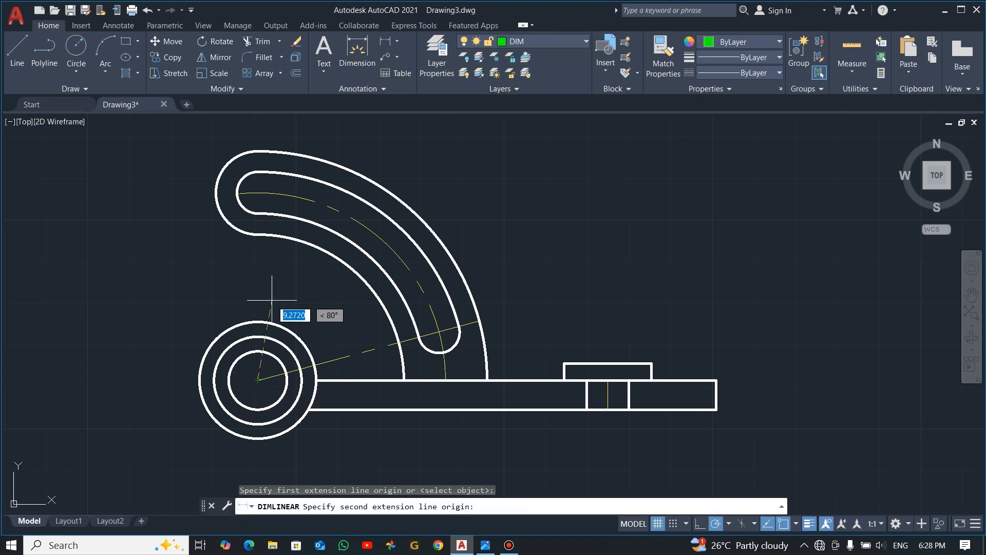
{"action": "left_click", "coordinate": [258, 193]}
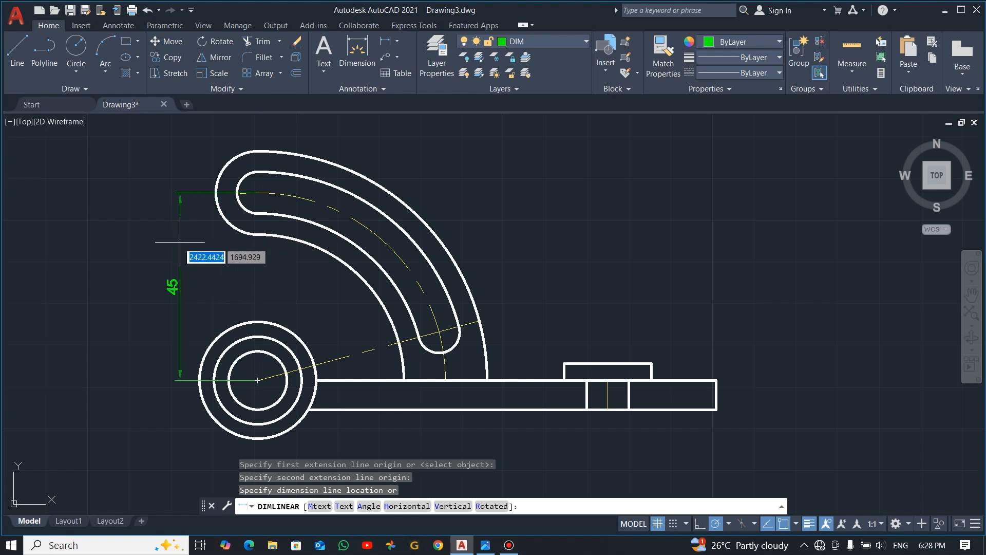
{"action": "left_click", "coordinate": [153, 248]}
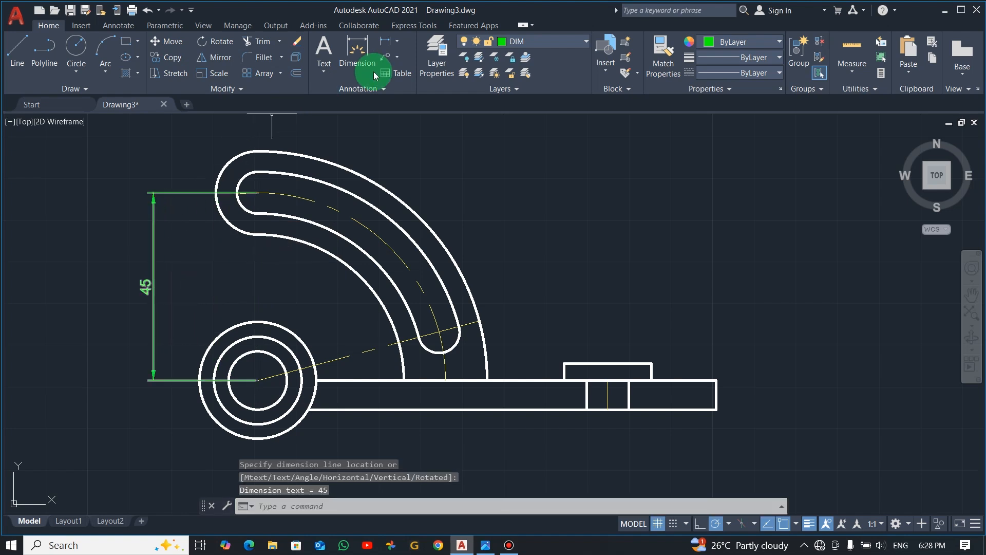
- Add a horizontal linear dimension from the concentric circles' center to the pin centerline, placed well below the bar
{"action": "left_click", "coordinate": [398, 42]}
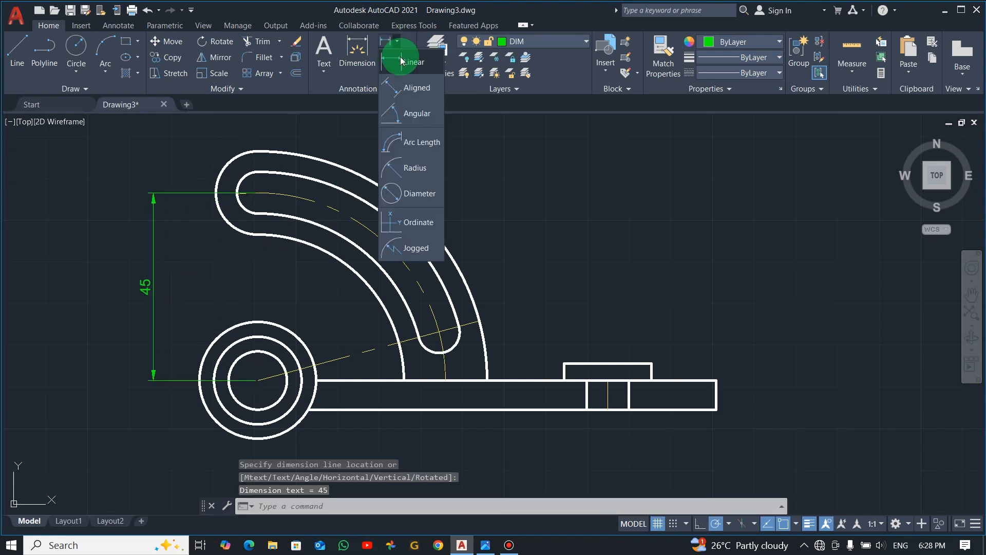
{"action": "left_click", "coordinate": [402, 62]}
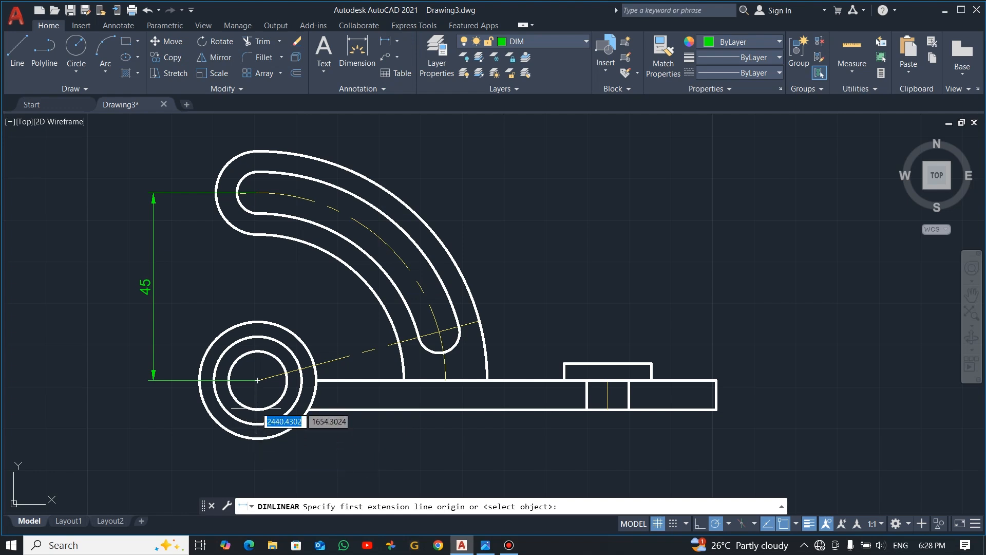
{"action": "left_click", "coordinate": [257, 380]}
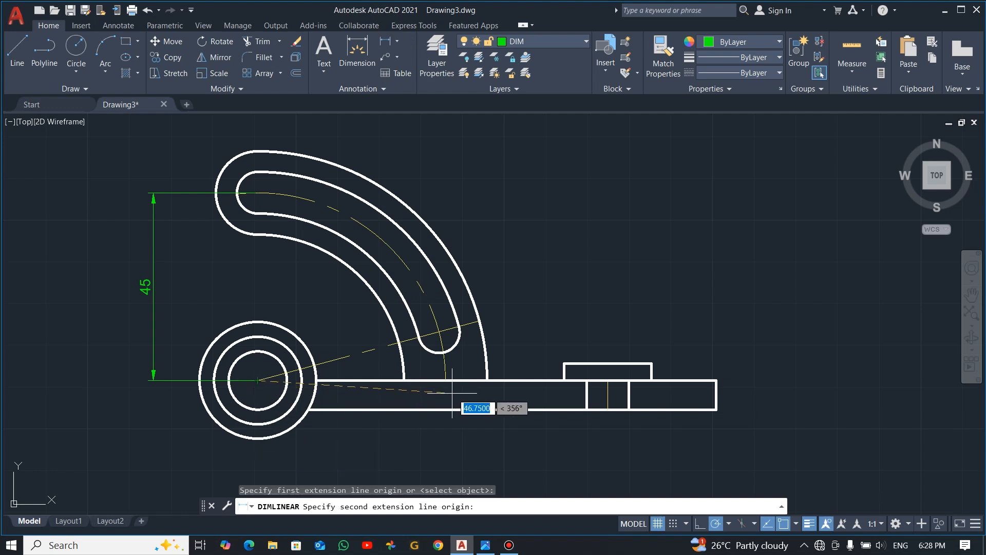
{"action": "left_click", "coordinate": [608, 380]}
{"action": "middle_click_drag", "start_coordinate": [492, 448], "coordinate": [498, 392]}
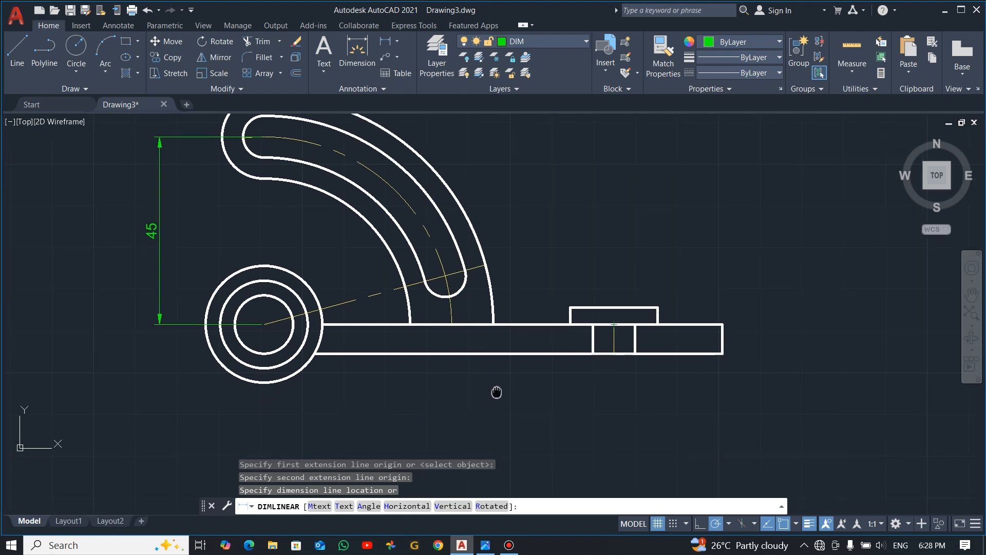
{"action": "left_click", "coordinate": [443, 412]}
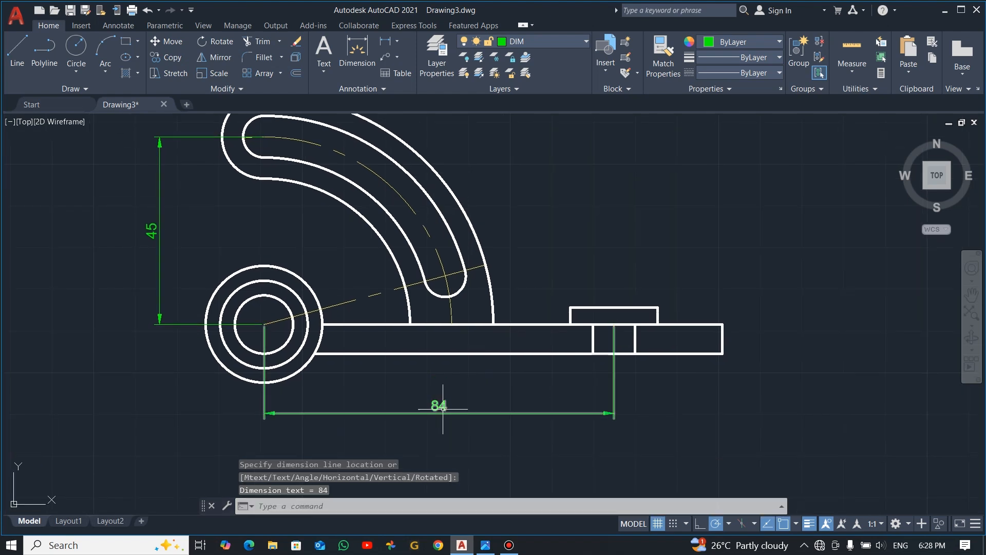
- Dimension the distance from the pin centerline to the bar's free end below the bar, and the bar's thickness beside that end
{"action": "left_click", "coordinate": [382, 45]}
{"action": "left_click", "coordinate": [614, 354]}
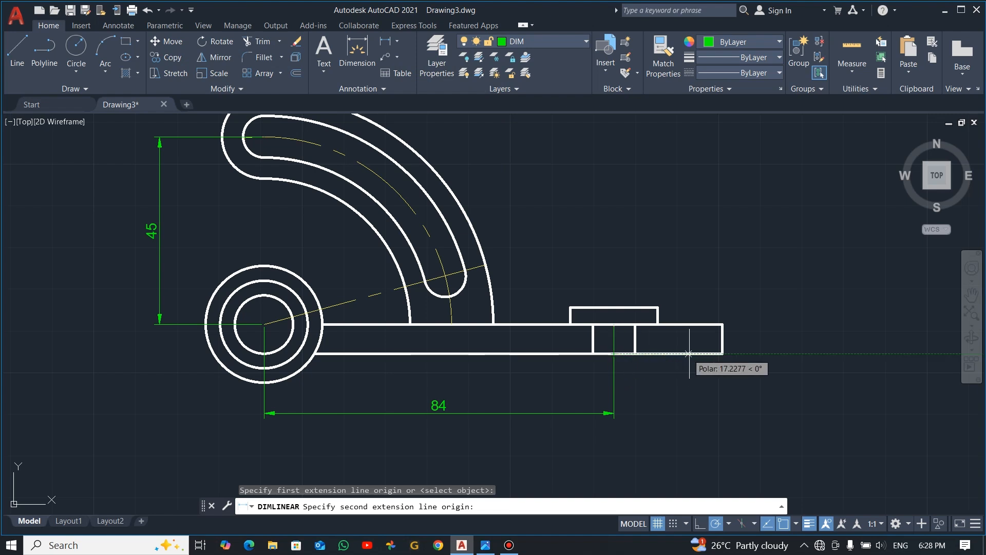
{"action": "left_click", "coordinate": [722, 354]}
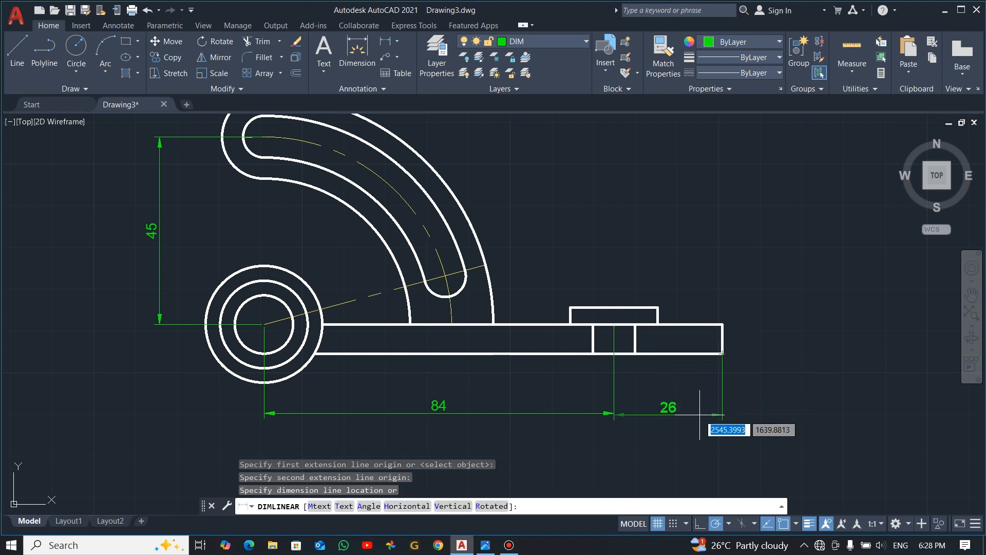
{"action": "left_click", "coordinate": [703, 412]}
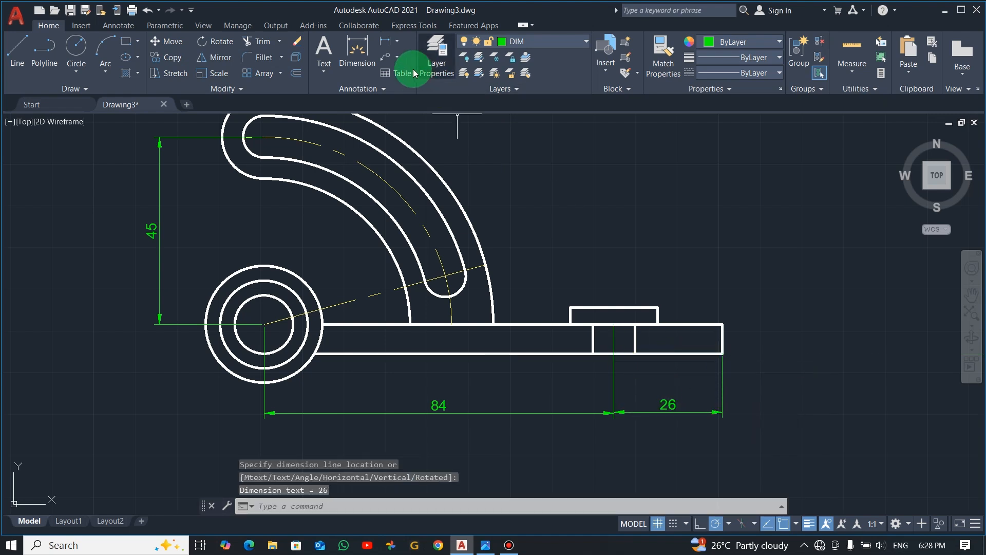
{"action": "left_click", "coordinate": [385, 41]}
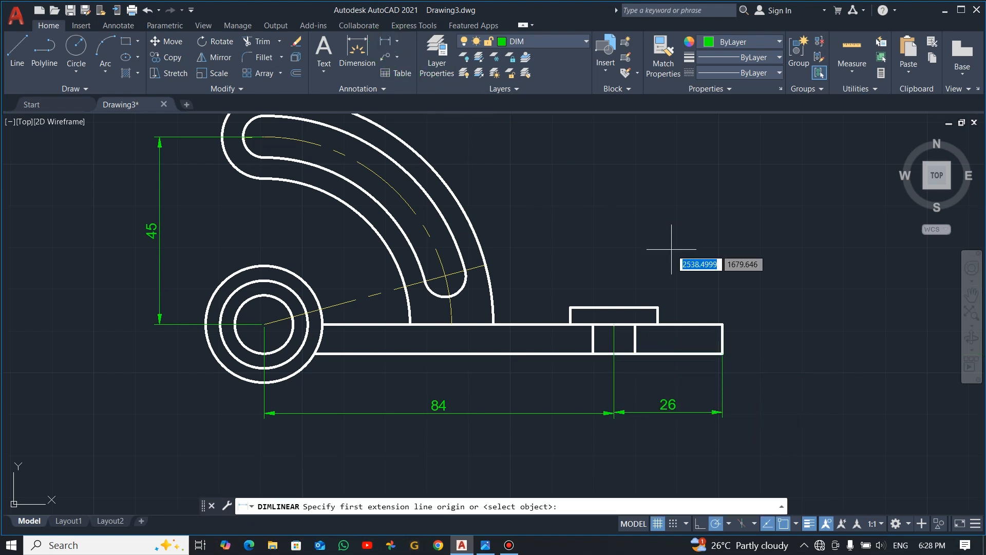
{"action": "left_click", "coordinate": [721, 324]}
{"action": "left_click", "coordinate": [722, 353]}
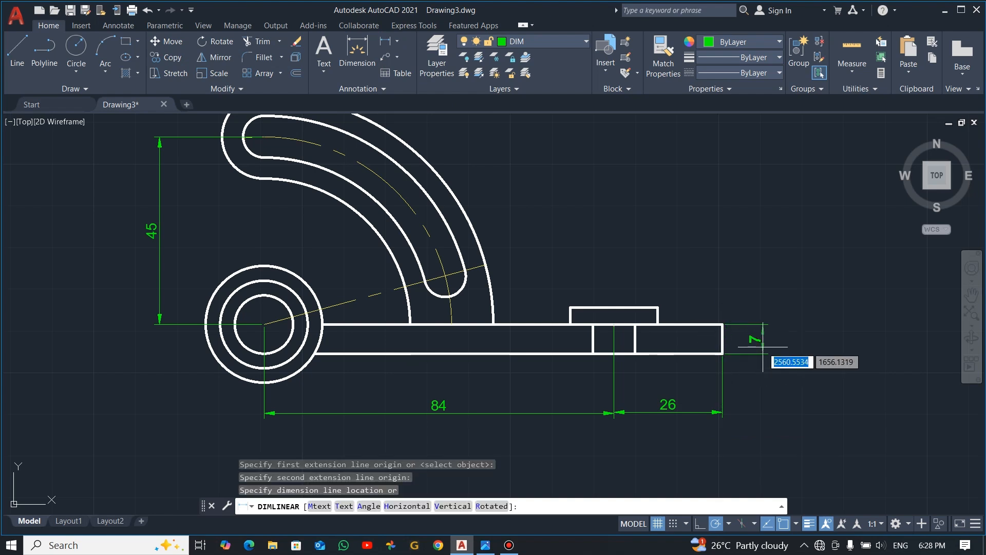
{"action": "left_click", "coordinate": [769, 339]}
- Dimension the height of the raised block on the bar beside it and the block's width above it
{"action": "left_click", "coordinate": [385, 42]}
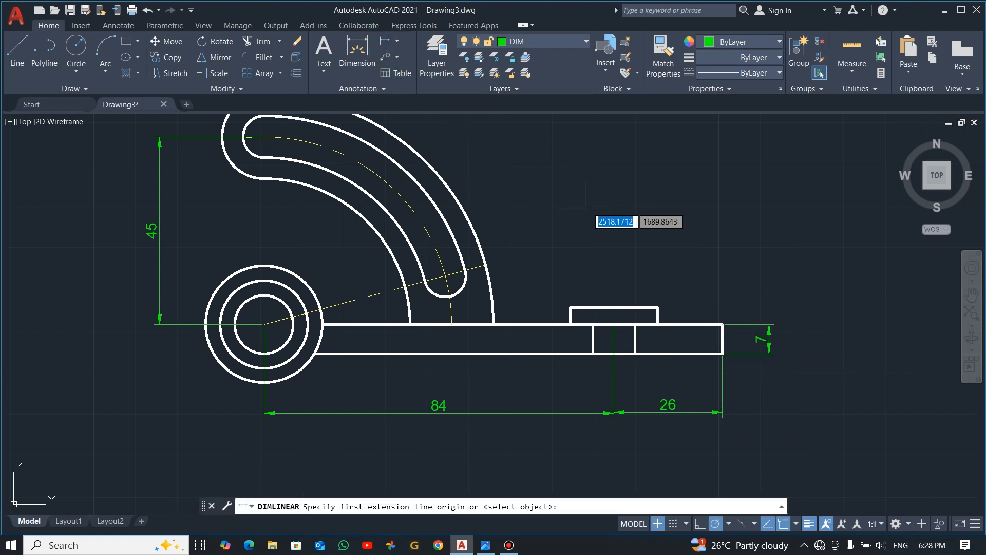
{"action": "left_click", "coordinate": [658, 307]}
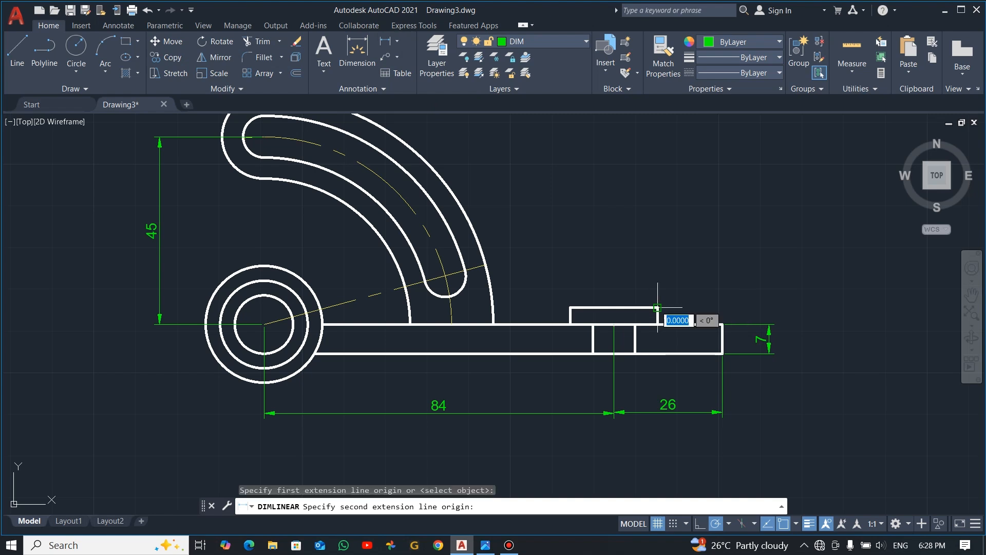
{"action": "left_click", "coordinate": [657, 323]}
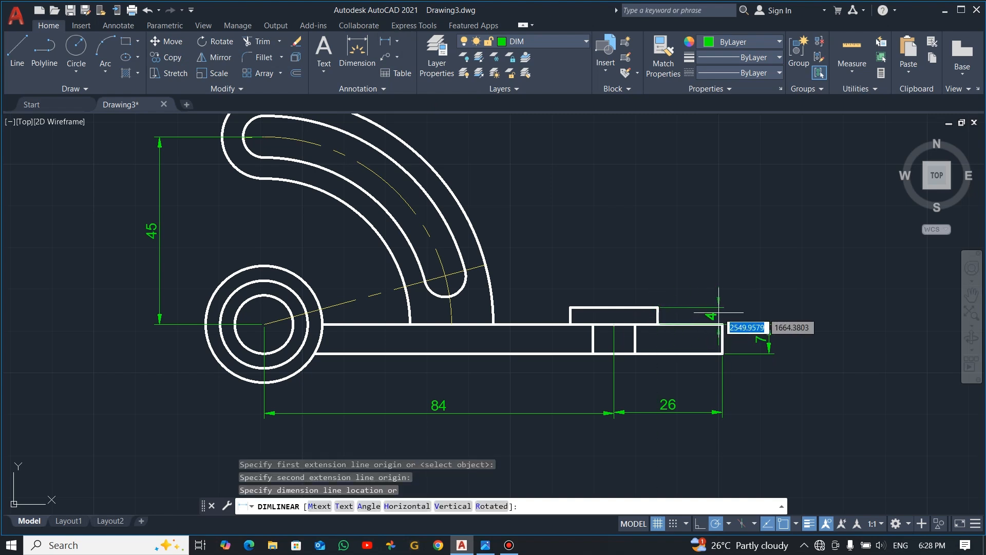
{"action": "left_click", "coordinate": [683, 311]}
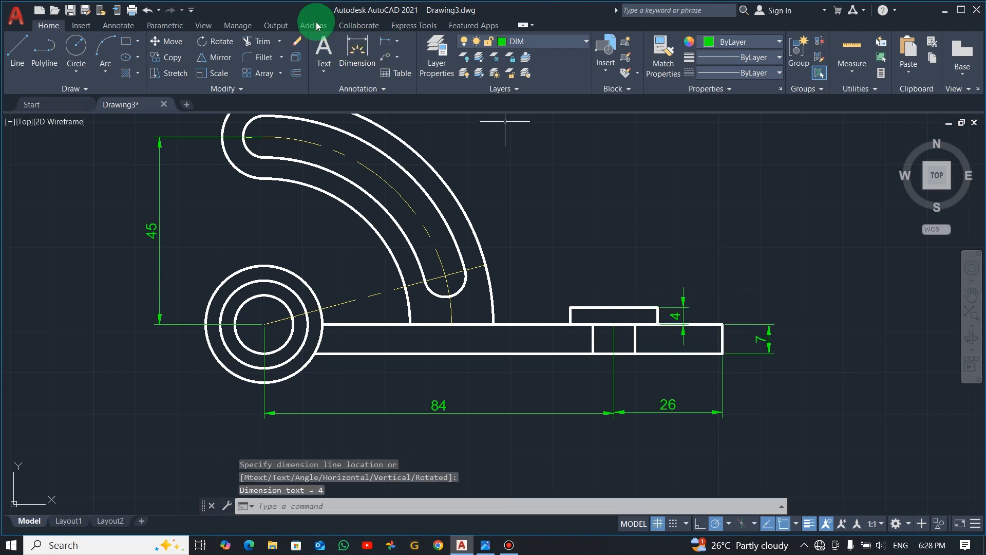
{"action": "left_click", "coordinate": [385, 45]}
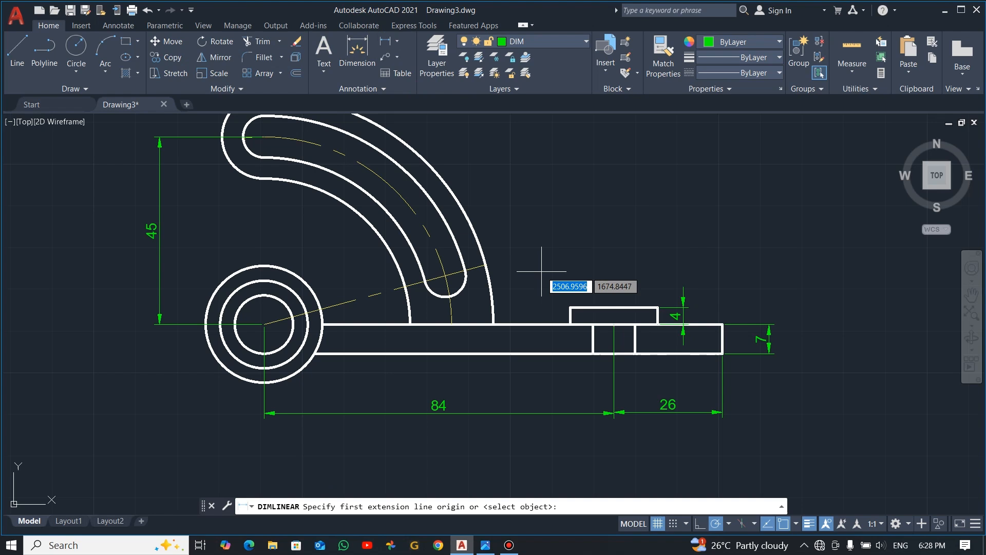
{"action": "left_click", "coordinate": [570, 307]}
{"action": "left_click", "coordinate": [658, 308]}
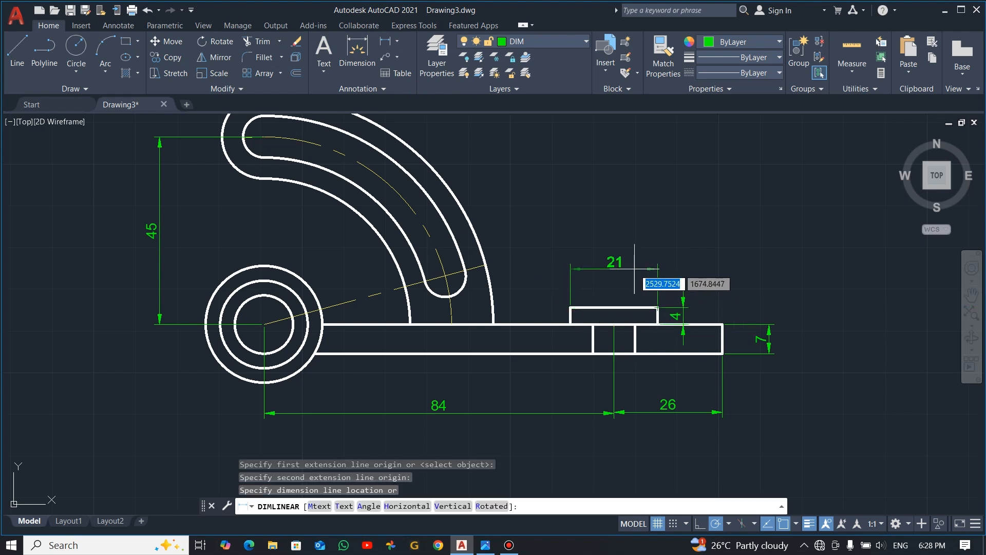
{"action": "left_click", "coordinate": [634, 268]}
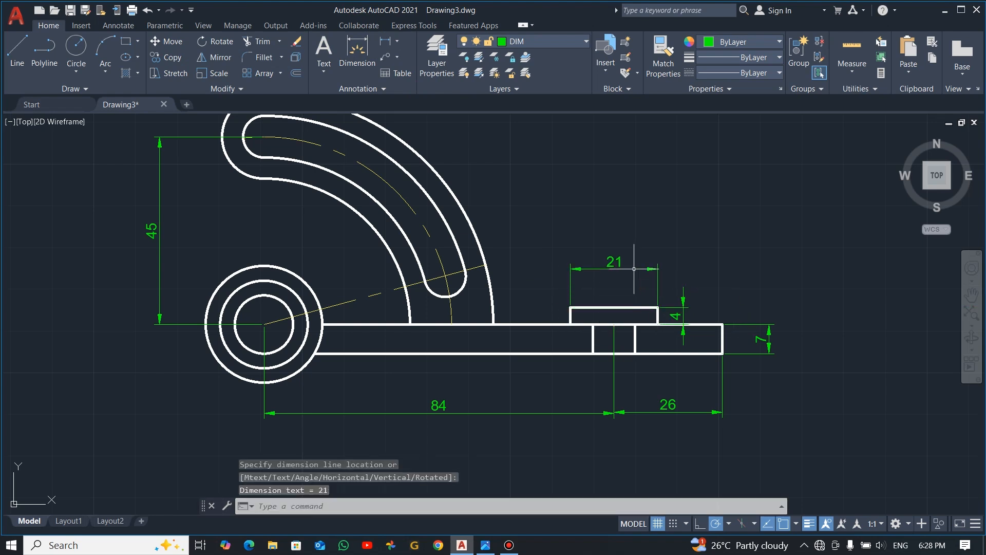
- Add a linear dimension for the pin hole's width between its two vertical edges, placed just below the bar
{"action": "left_click", "coordinate": [385, 45]}
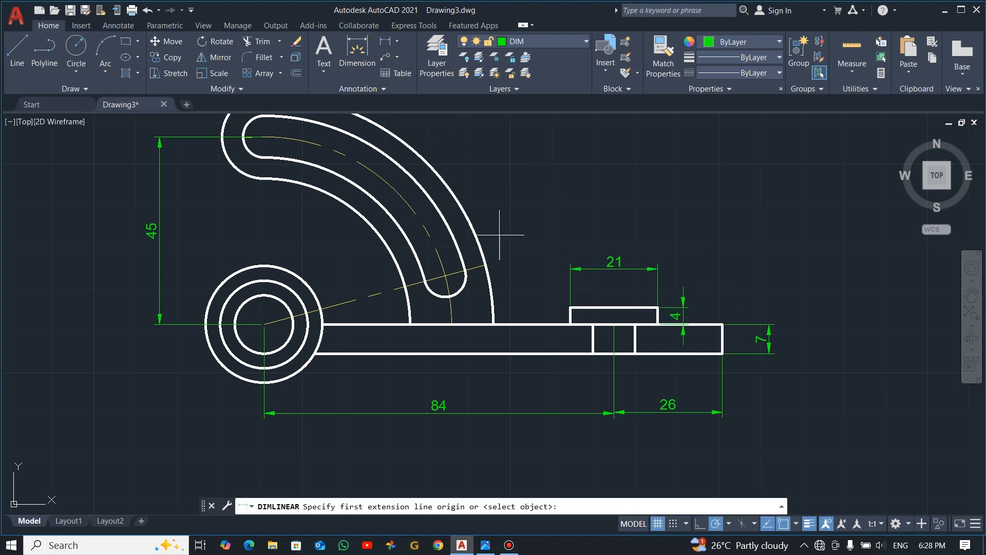
{"action": "left_click", "coordinate": [594, 345]}
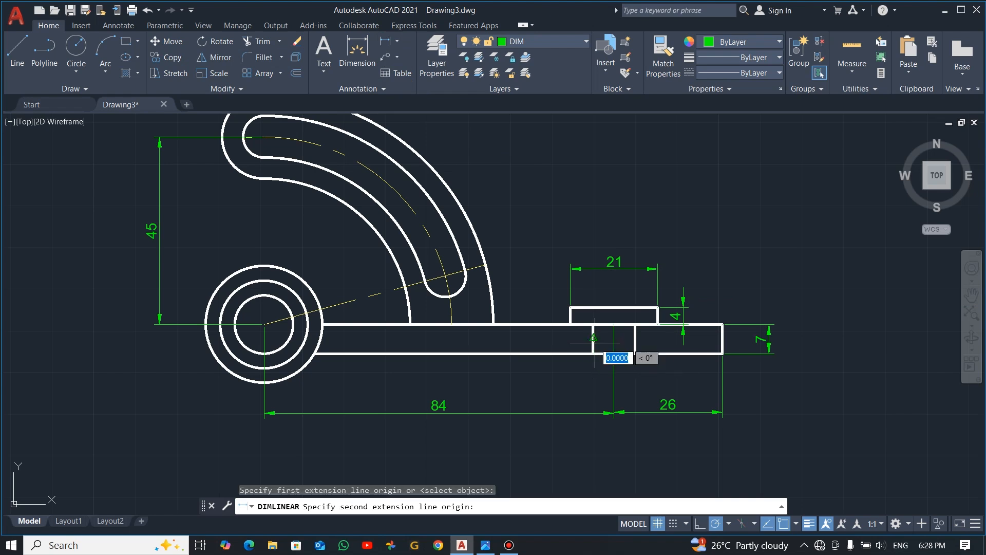
{"action": "left_click", "coordinate": [635, 338]}
{"action": "left_click", "coordinate": [629, 370]}
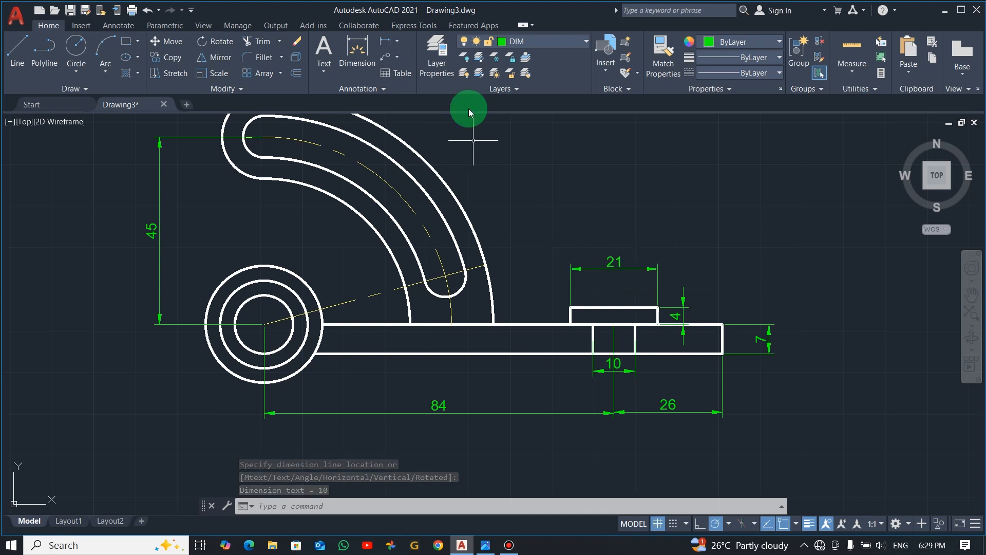
- Dimension the horizontal distance from the circles' center to the arm's inner edge at the bar, placed above the longer center-to-pin dimension
{"action": "left_click", "coordinate": [386, 46]}
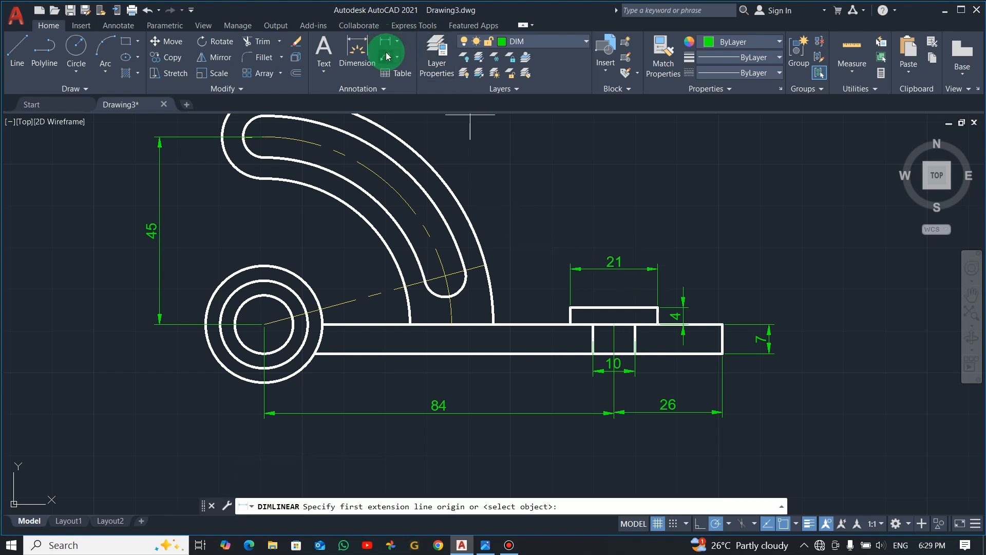
{"action": "left_click", "coordinate": [410, 324]}
{"action": "left_click", "coordinate": [265, 325]}
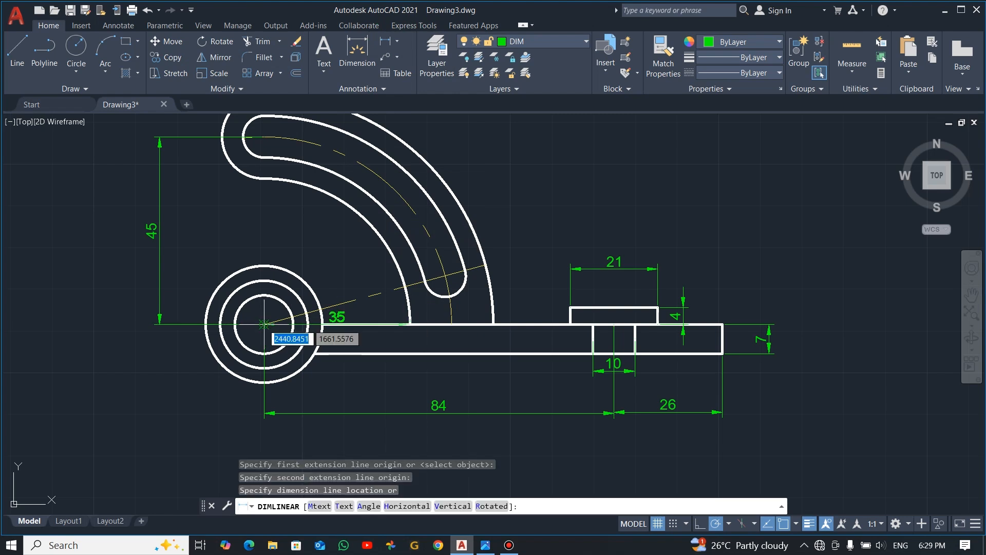
{"action": "left_click", "coordinate": [350, 388]}
- Dimension the arm's width at the bar in line with the adjacent center-to-arm dimension, and check it against the reference image Cad Practice Drawings_10.png
{"action": "key", "text": "alt+Tab"}
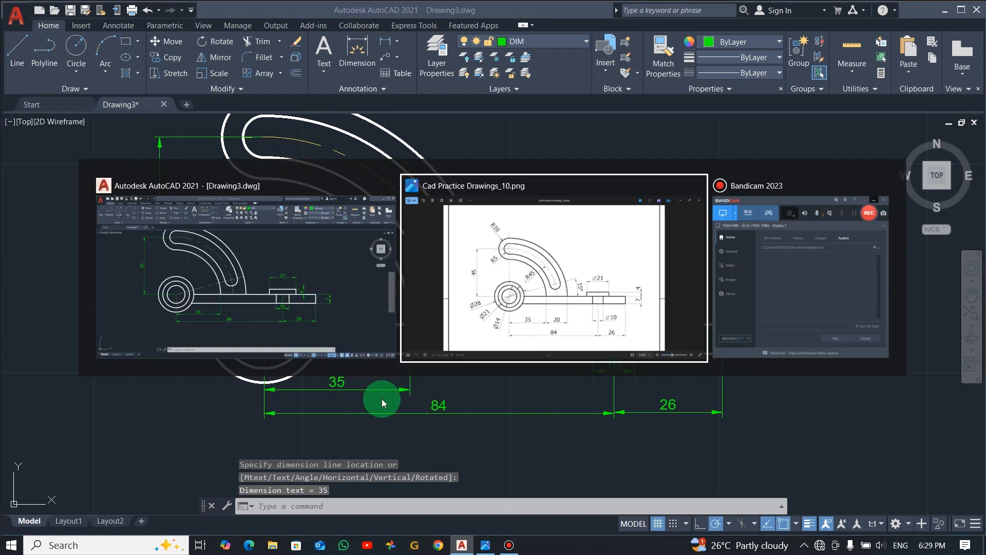
{"action": "key", "text": "alt+Tab"}
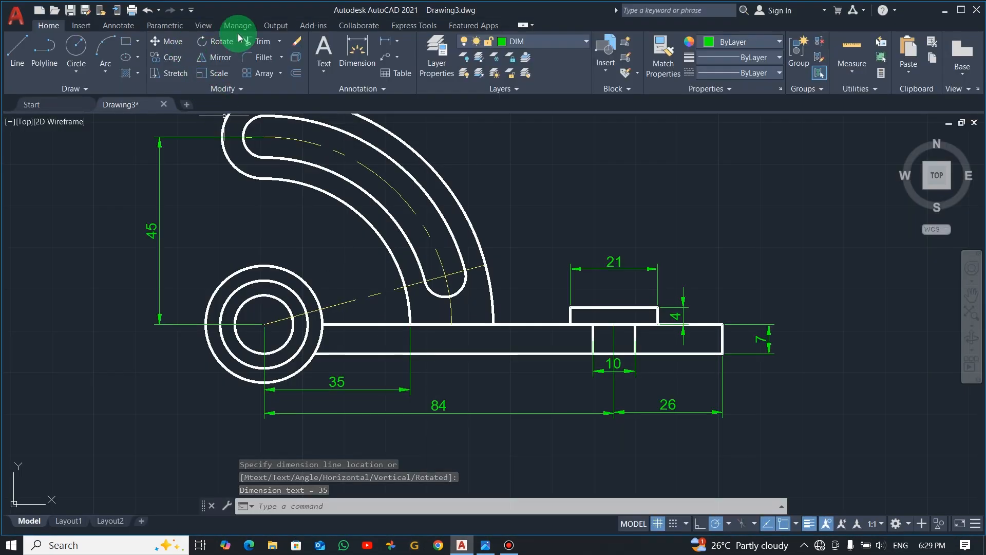
{"action": "left_click", "coordinate": [382, 45]}
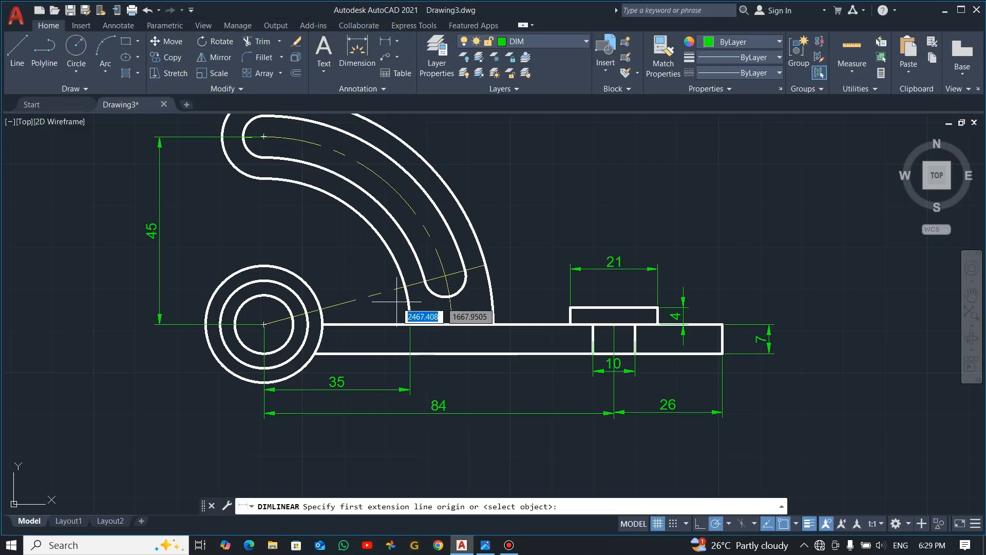
{"action": "left_click", "coordinate": [410, 325]}
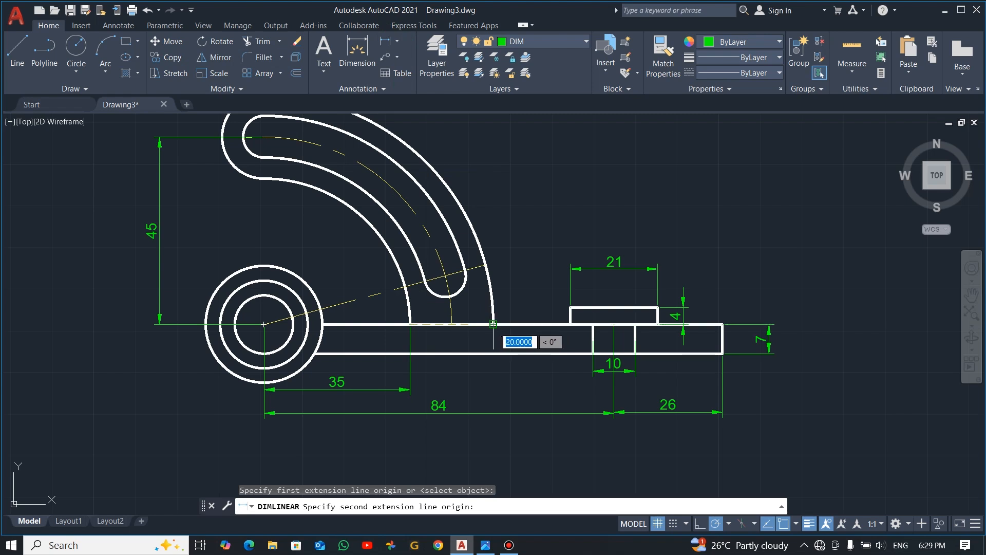
{"action": "left_click", "coordinate": [493, 325]}
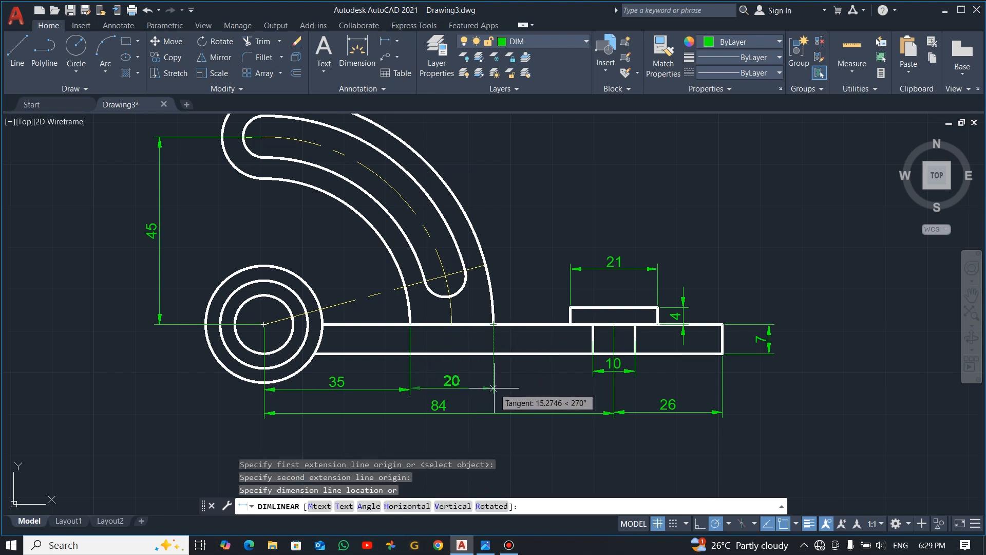
{"action": "left_click", "coordinate": [493, 388]}
{"action": "key", "text": "alt+Tab"}
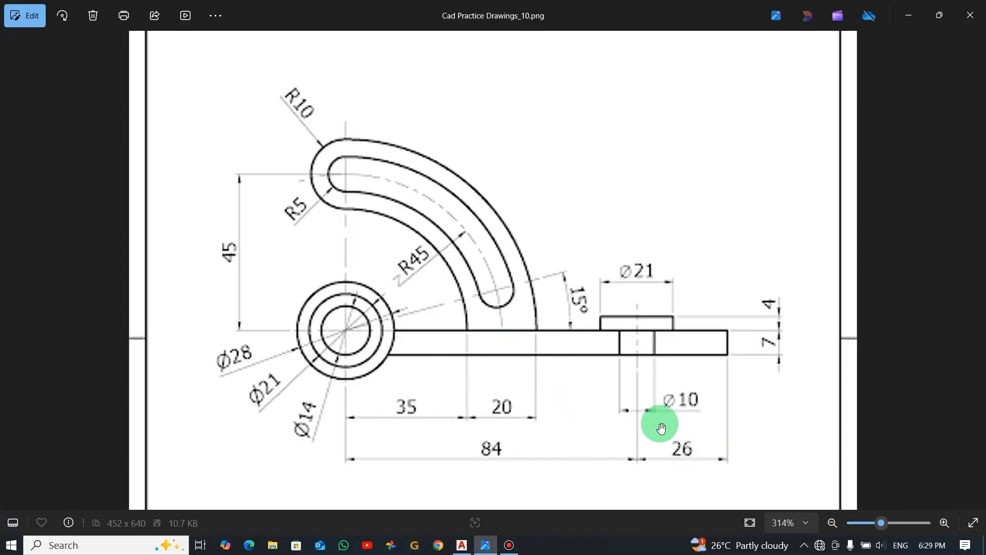
- Switch back to AutoCAD and add a diameter dimension to the innermost of the concentric circles, with its text placed inside the circle
{"action": "key", "text": "alt+Tab"}
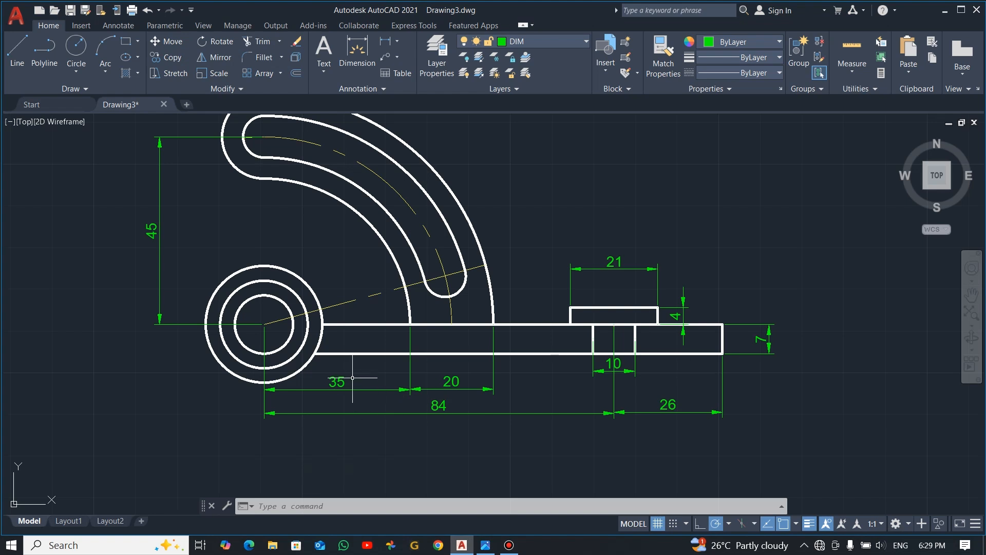
{"action": "left_click", "coordinate": [398, 42]}
{"action": "left_click", "coordinate": [427, 197]}
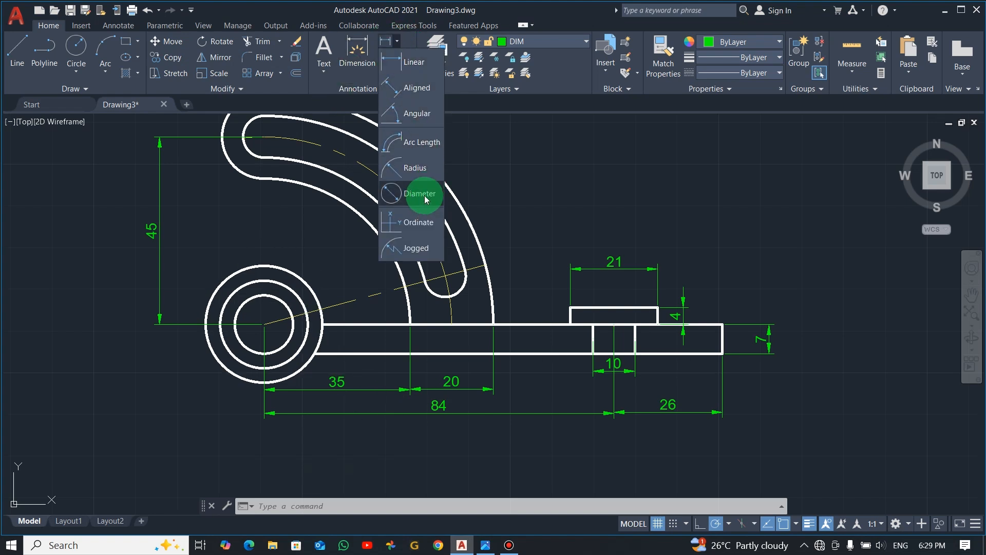
{"action": "left_click", "coordinate": [242, 341]}
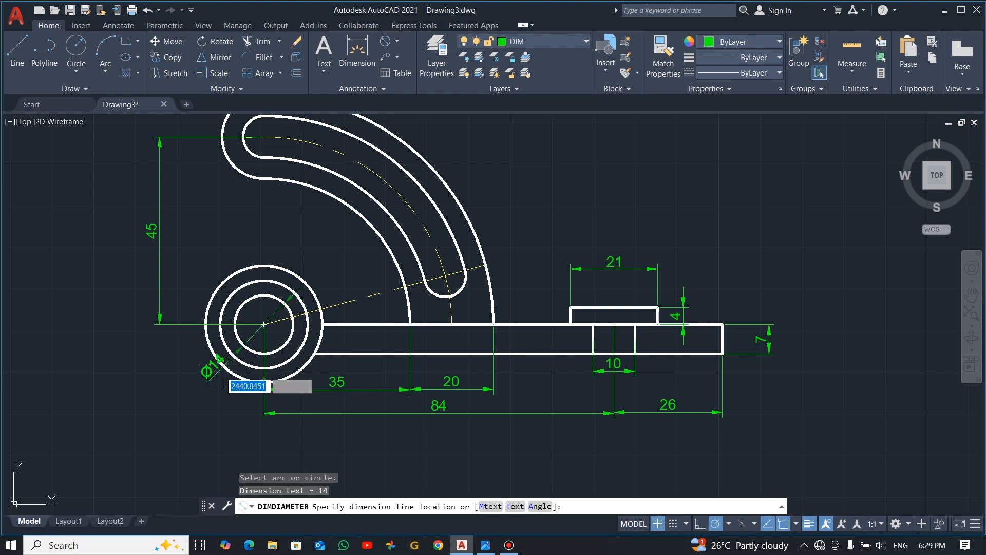
{"action": "left_click", "coordinate": [256, 331]}
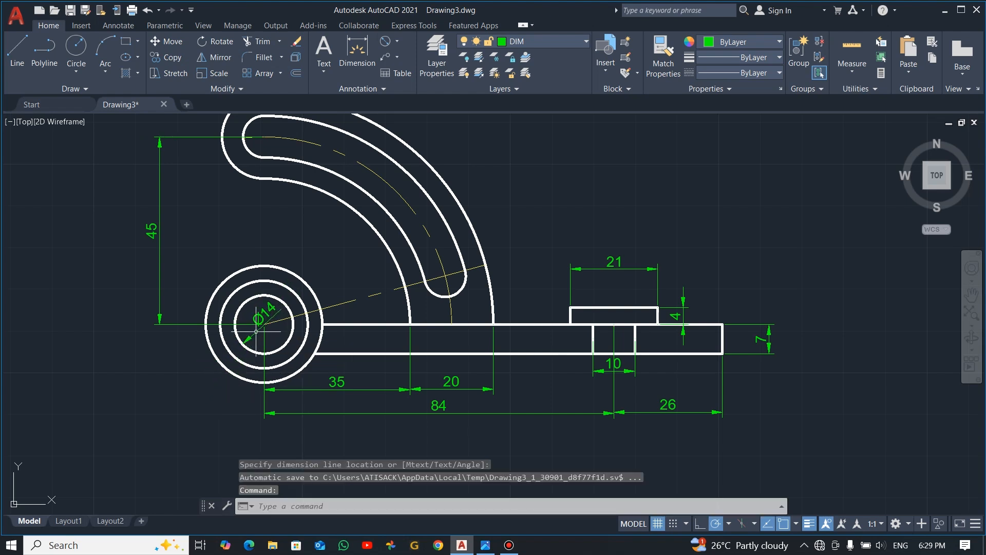
- Add diameter dimensions to the middle and outer concentric circles, placing both texts outside the circles on their lower-left side
{"action": "left_click", "coordinate": [386, 41]}
{"action": "left_click", "coordinate": [221, 335]}
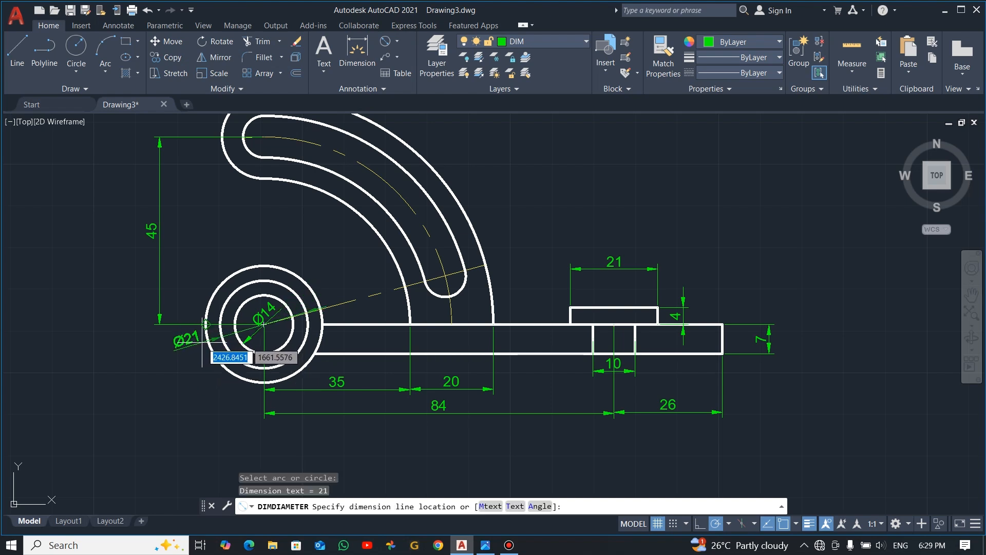
{"action": "left_click", "coordinate": [139, 371]}
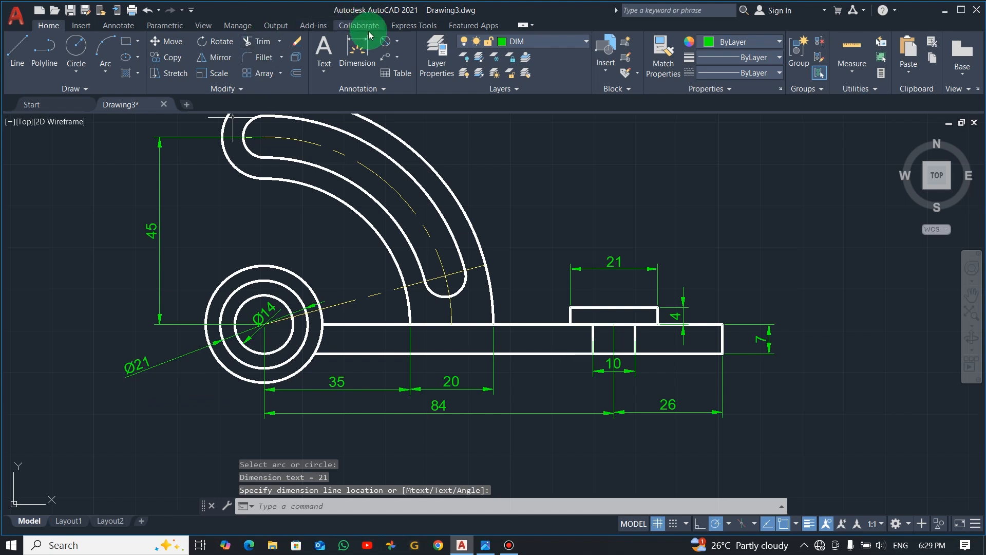
{"action": "key", "text": "Return"}
{"action": "left_click", "coordinate": [232, 373]}
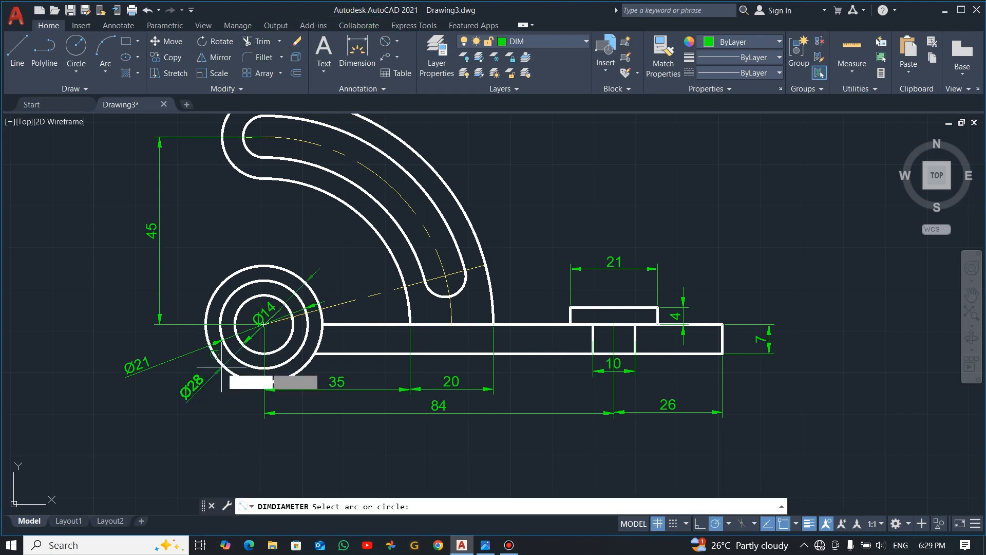
{"action": "left_click", "coordinate": [203, 420]}
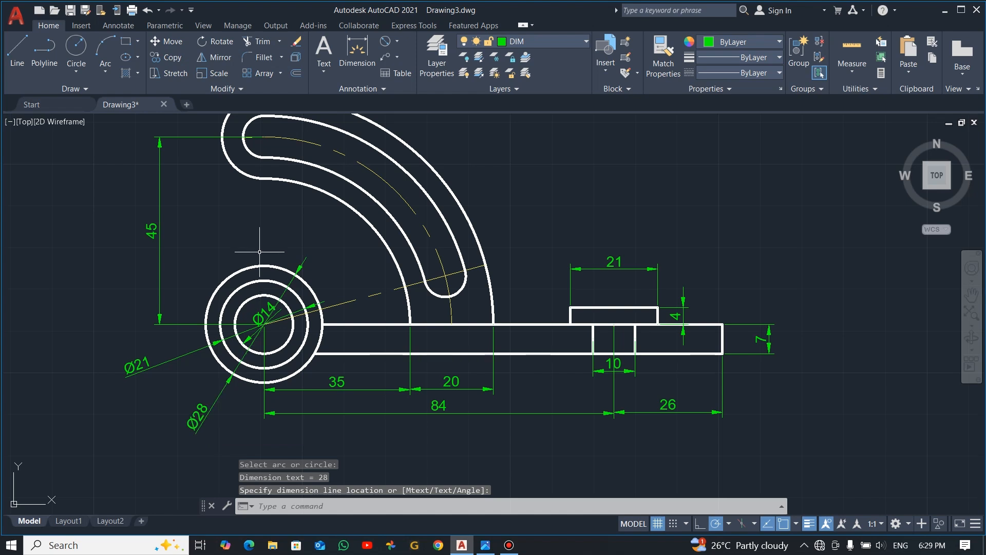
- Add a radius dimension to the slot's centerline arc, with its text placed in the open area inside the curved arm
{"action": "middle_click_drag", "start_coordinate": [399, 194], "coordinate": [409, 243]}
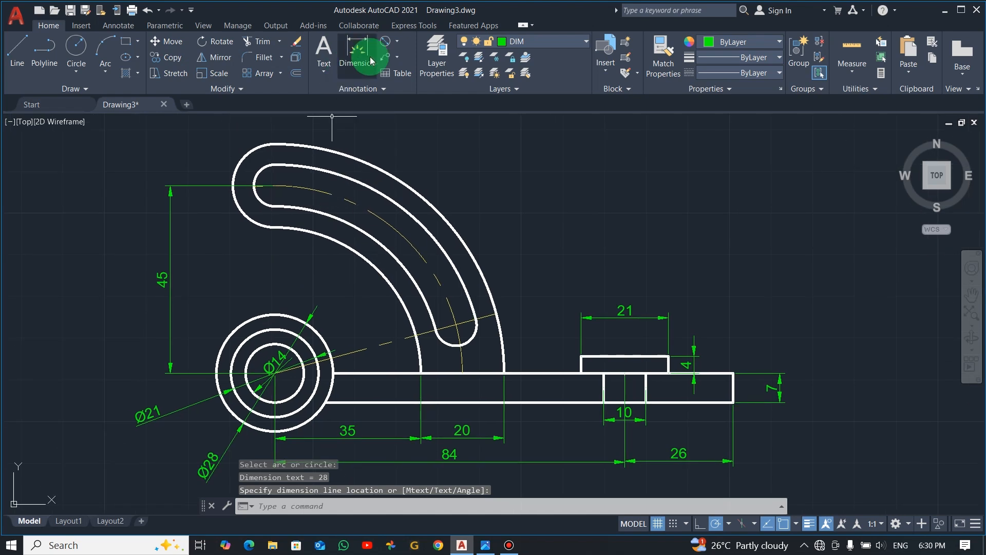
{"action": "left_click", "coordinate": [397, 46]}
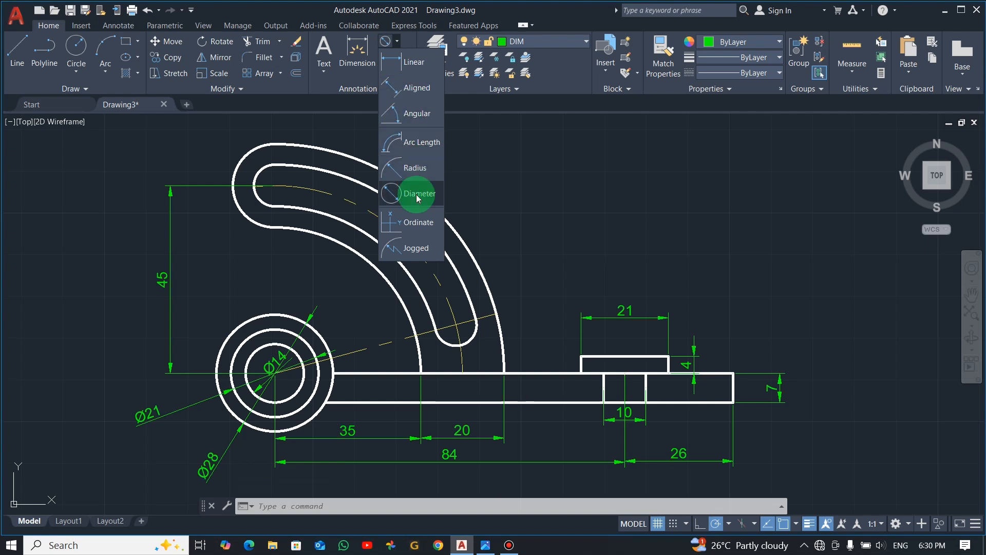
{"action": "left_click", "coordinate": [412, 165]}
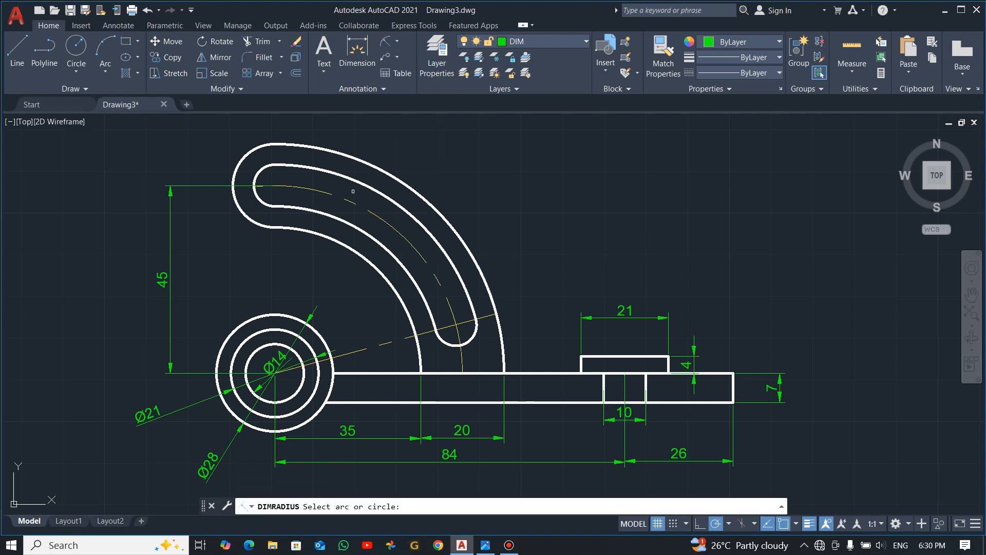
{"action": "left_click", "coordinate": [318, 192]}
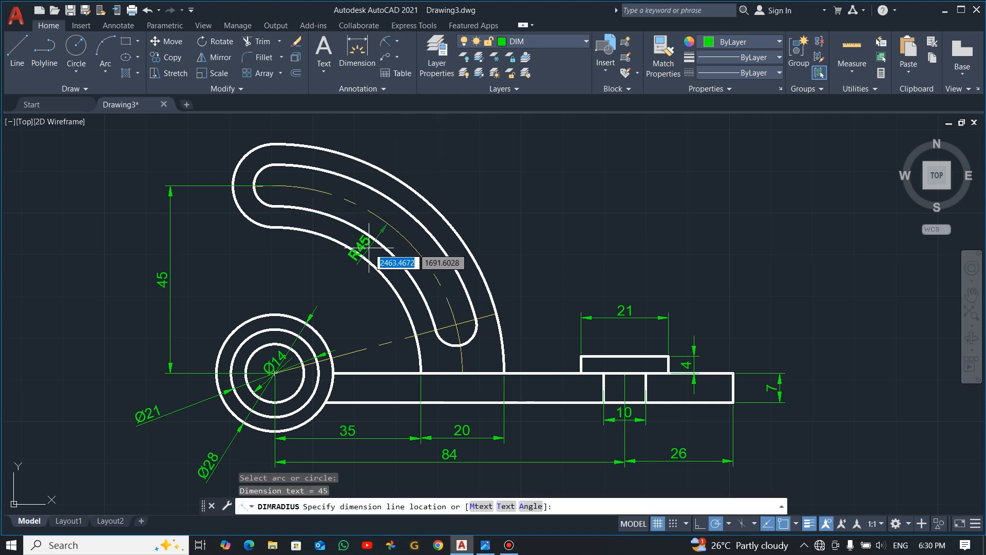
{"action": "left_click", "coordinate": [349, 287]}
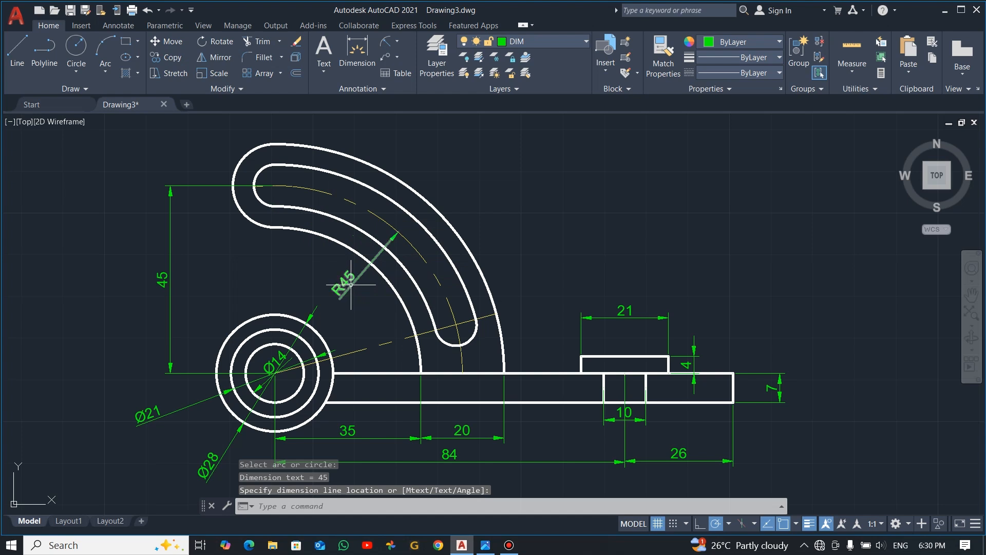
- Add radius dimensions to the arm's rounded upper end and the slot's upper end arc, placing the outer one below and the slot's above
{"action": "left_click", "coordinate": [386, 41]}
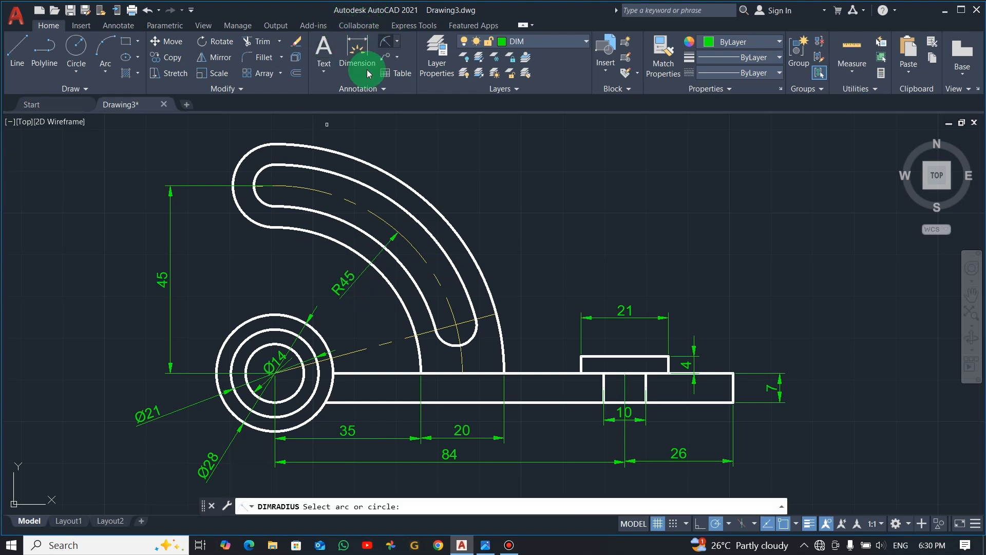
{"action": "left_click", "coordinate": [238, 210]}
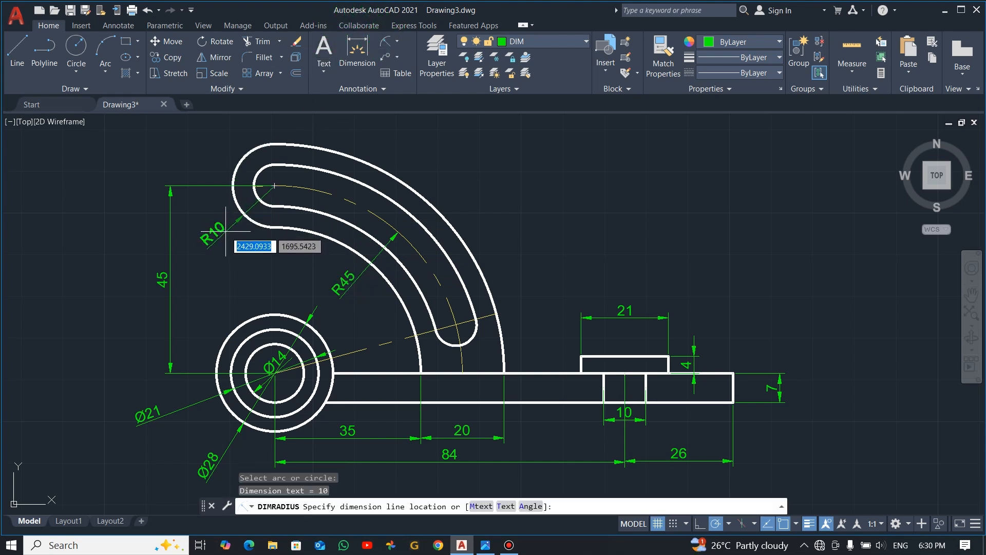
{"action": "left_click", "coordinate": [208, 230]}
{"action": "left_click", "coordinate": [386, 41]}
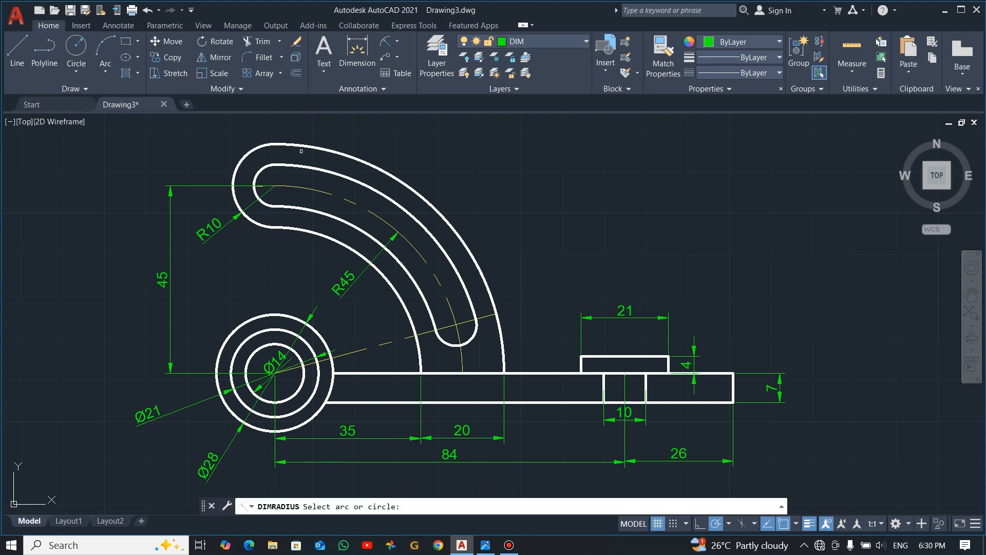
{"action": "left_click", "coordinate": [256, 184]}
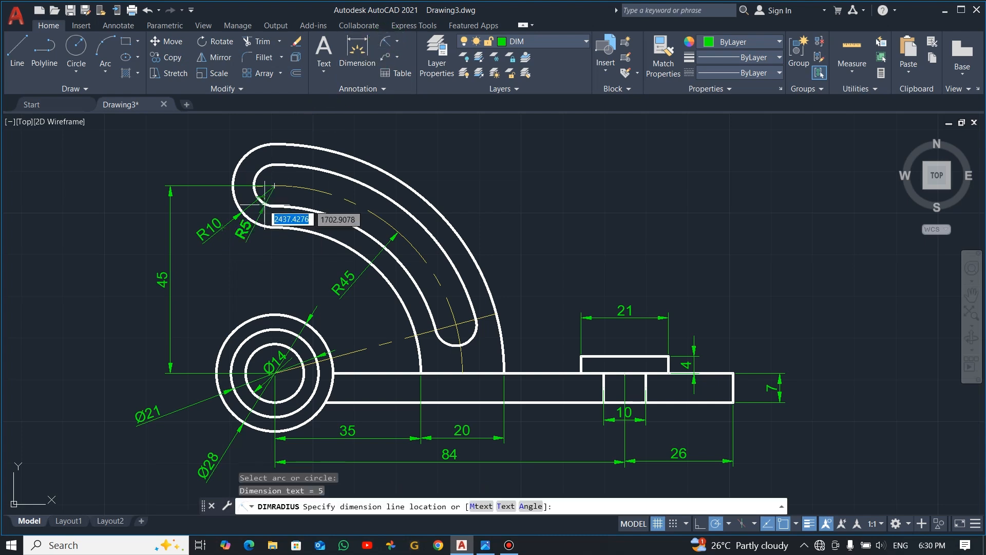
{"action": "left_click", "coordinate": [210, 154]}
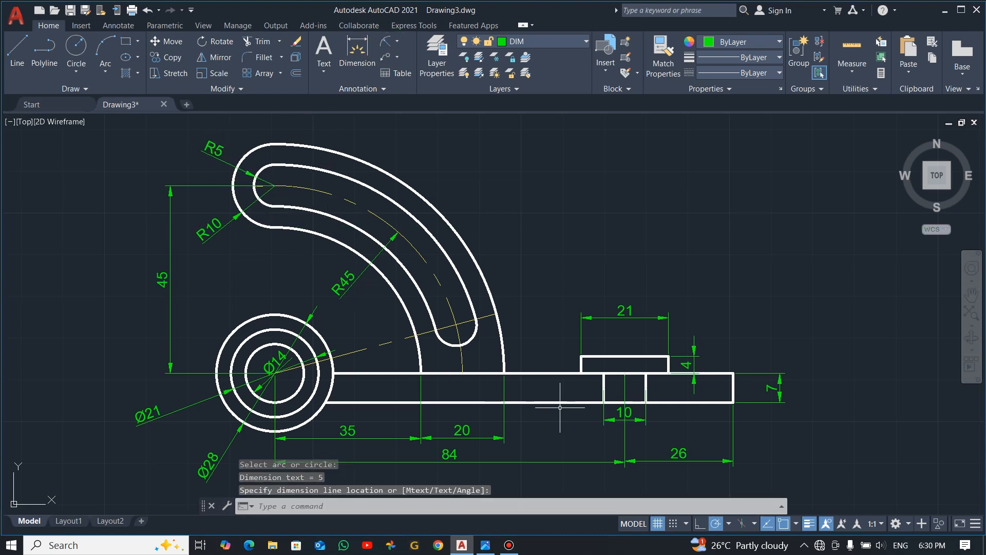
{"action": "middle_click_drag", "start_coordinate": [567, 399], "coordinate": [570, 330]}
{"action": "scroll", "coordinate": [559, 332], "scroll_direction": "down", "scroll_amount": 2}
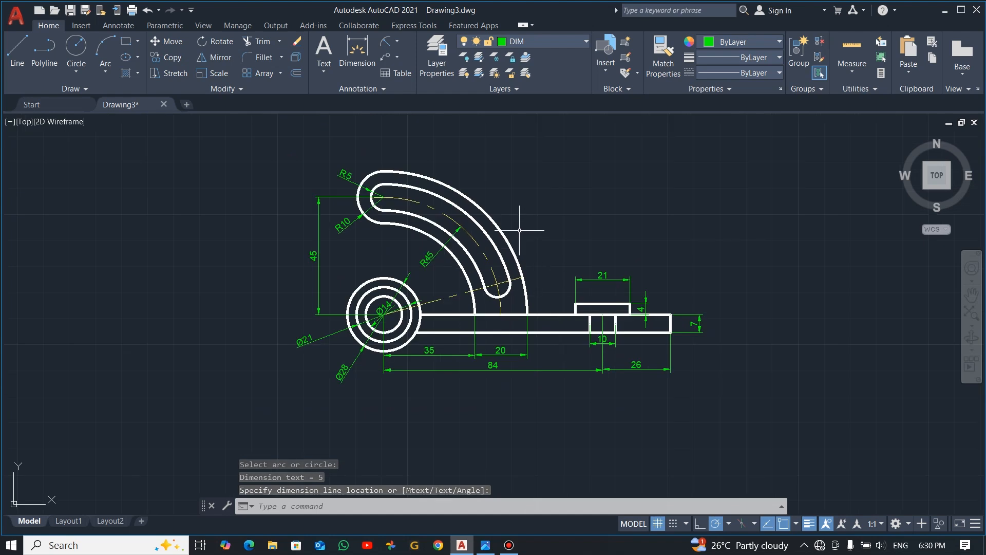
{"action": "scroll", "coordinate": [519, 230], "scroll_direction": "up", "scroll_amount": 2}
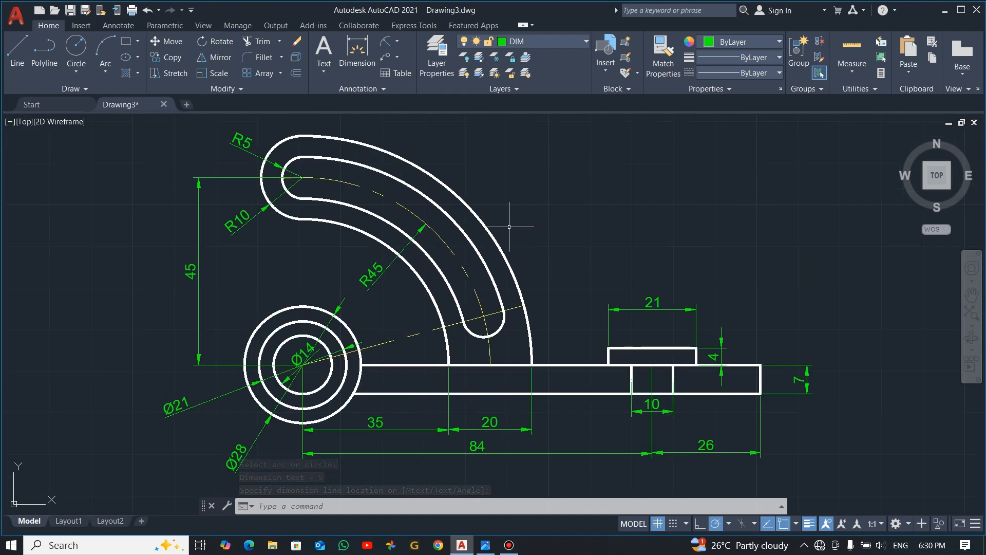